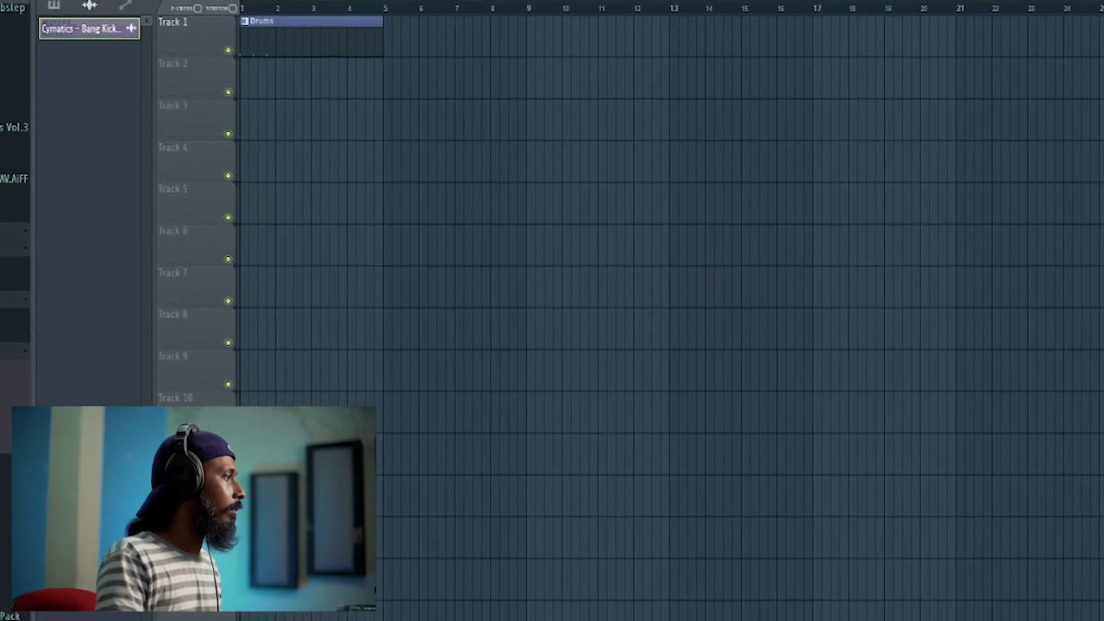
- Show all channels in the channel rack and load the Cymatics kick 3 - D and snare 5 - A samples into channels 1 and 4
{"action": "key", "text": "F6"}
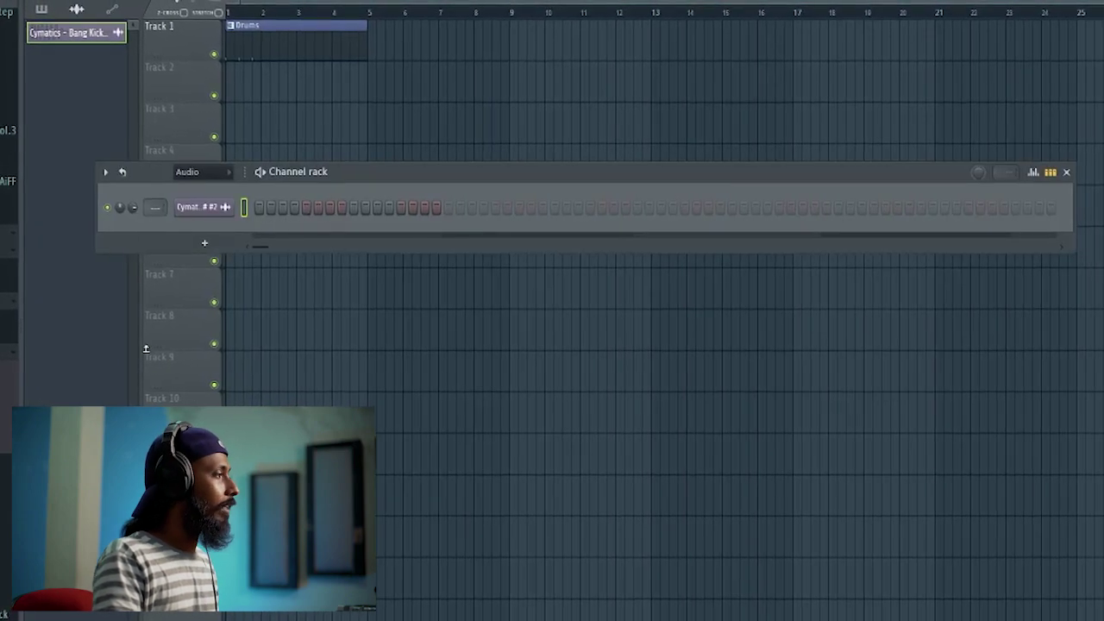
{"action": "left_click", "coordinate": [211, 171]}
{"action": "left_click", "coordinate": [191, 193]}
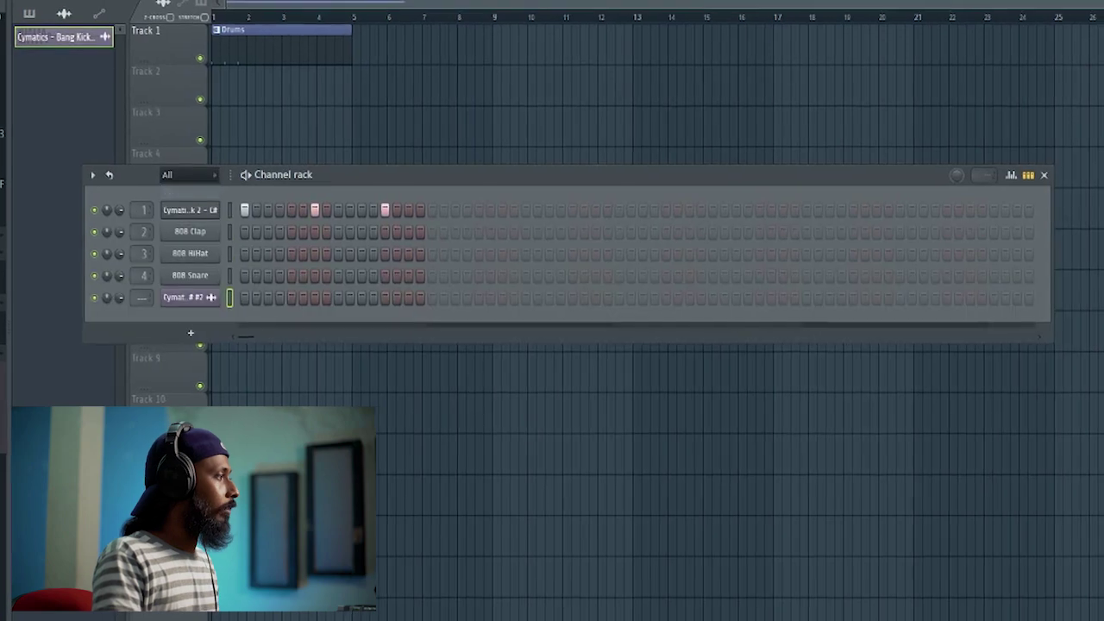
{"action": "left_click_drag", "start_coordinate": [193, 208], "coordinate": [172, 222]}
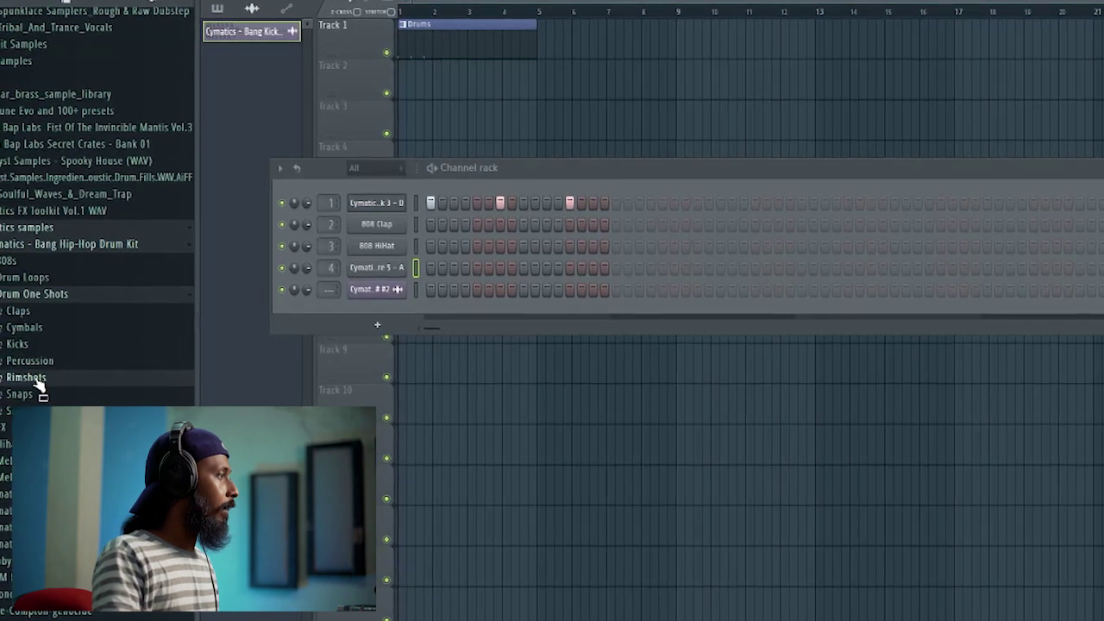
- Load Cymatics - Bang Rimshot 1 into the audio clip channel and replace that channel's generator with a Sampler
{"action": "left_click_drag", "start_coordinate": [43, 398], "coordinate": [390, 290]}
{"action": "left_click", "coordinate": [730, 158]}
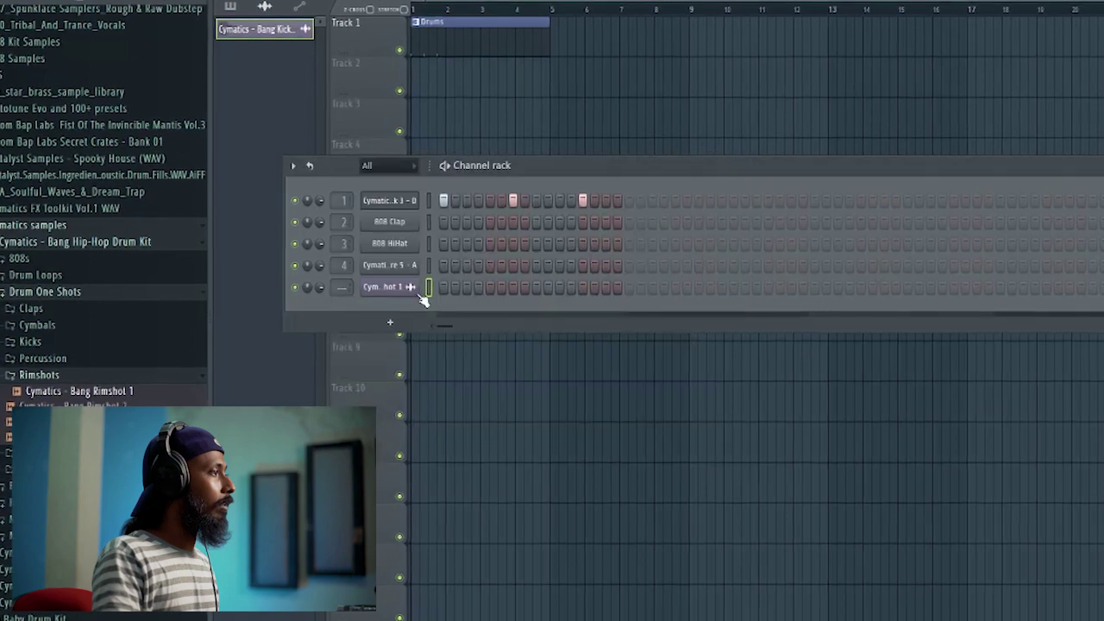
{"action": "right_click", "coordinate": [385, 287]}
{"action": "mouse_move", "coordinate": [449, 411]}
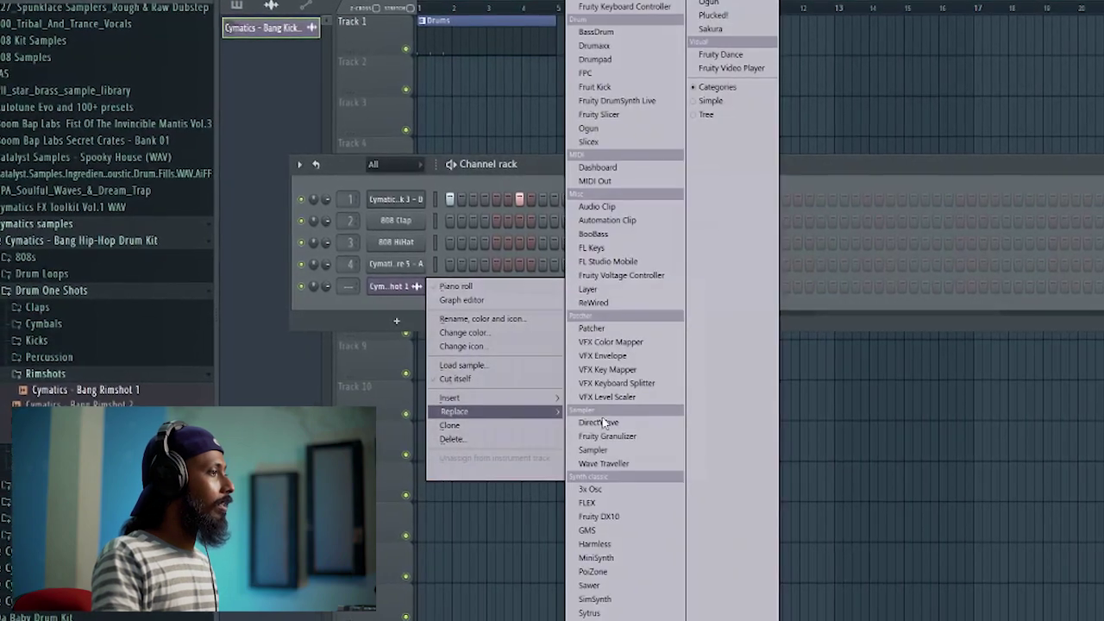
{"action": "left_click", "coordinate": [614, 459]}
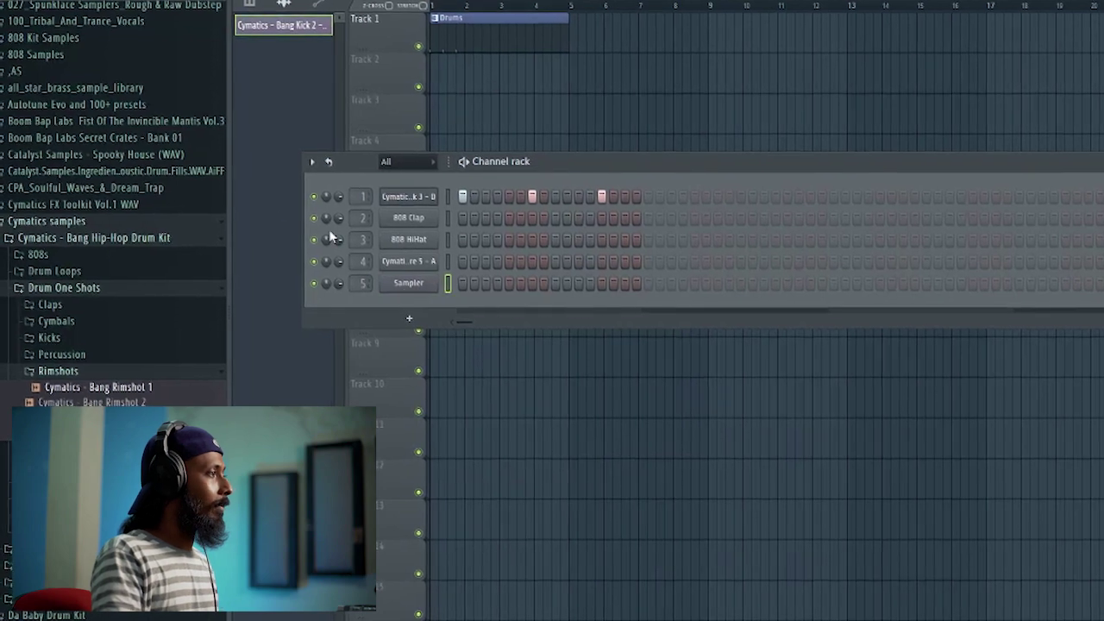
- Load Cymatics - Bang Rimshot 1 into the new Sampler channel and route it to mixer track 5
{"action": "left_click_drag", "start_coordinate": [107, 386], "coordinate": [412, 284]}
{"action": "scroll", "coordinate": [372, 280], "scroll_direction": "down", "scroll_amount": 5}
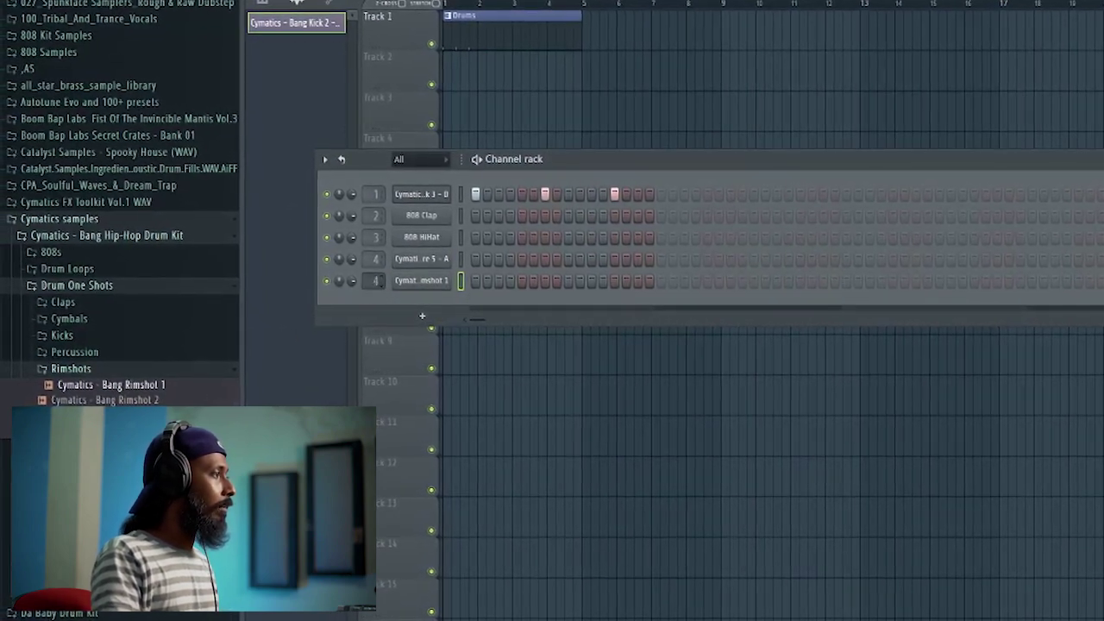
{"action": "scroll", "coordinate": [377, 280], "scroll_direction": "up", "scroll_amount": 6}
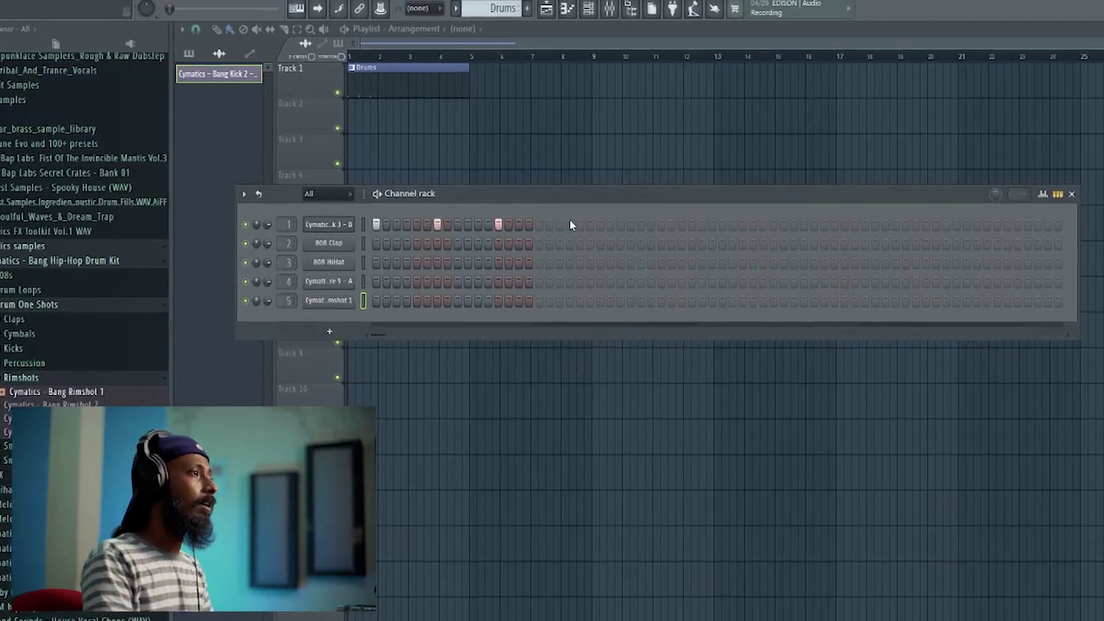
- Add kick hits on steps 21, 33, 39, 45 and 53 of the Drums pattern
{"action": "left_click_drag", "start_coordinate": [593, 196], "coordinate": [584, 207]}
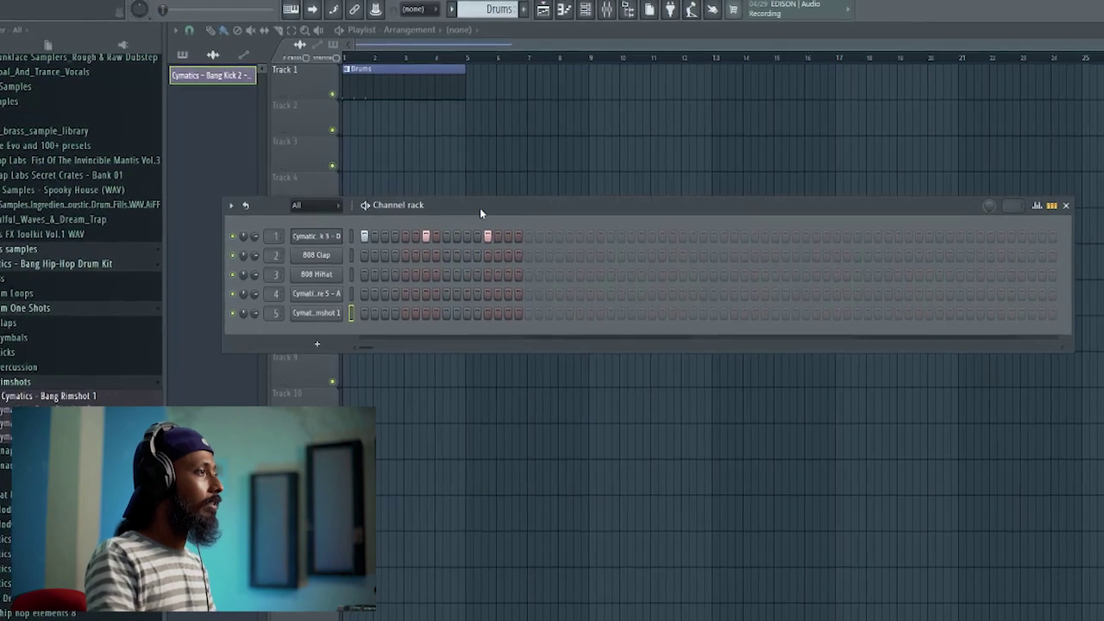
{"action": "left_click_drag", "start_coordinate": [481, 211], "coordinate": [475, 197]}
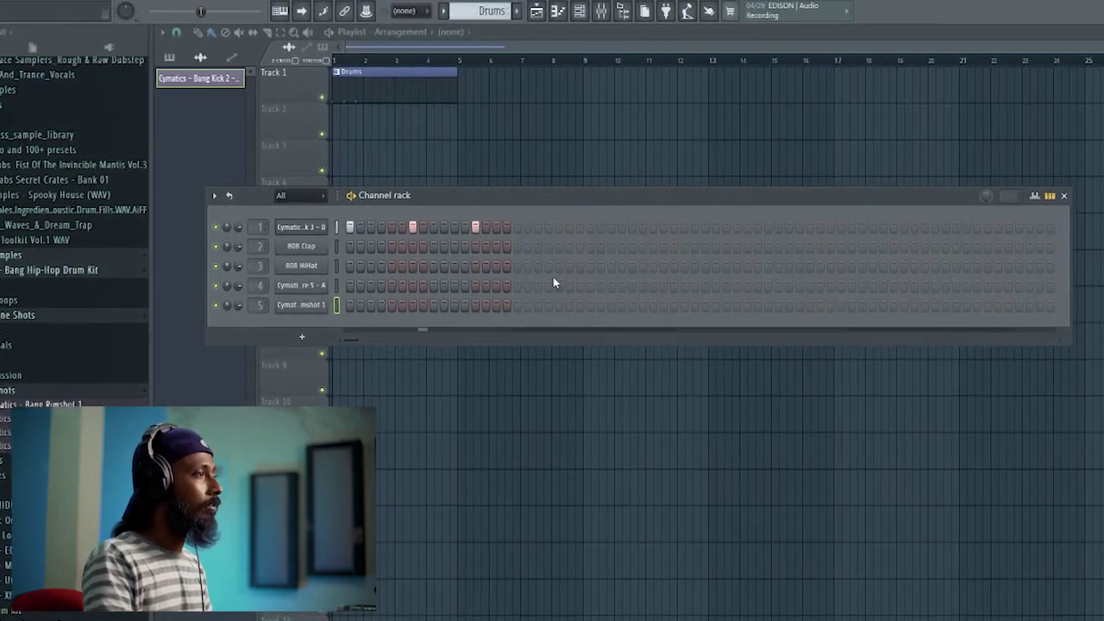
{"action": "left_click", "coordinate": [557, 228]}
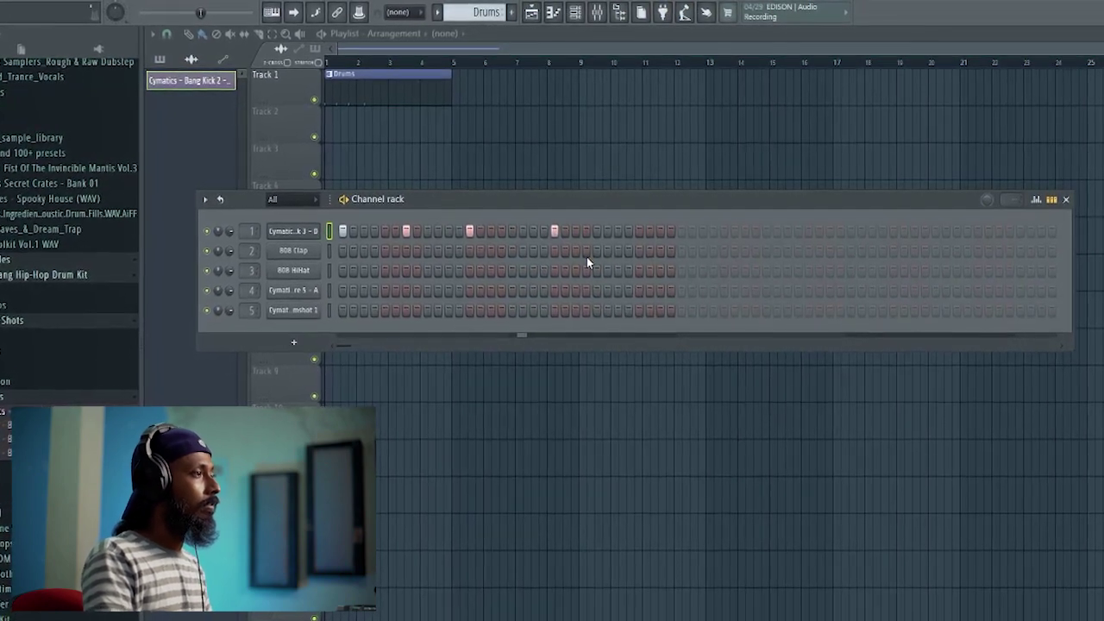
{"action": "left_click", "coordinate": [682, 231]}
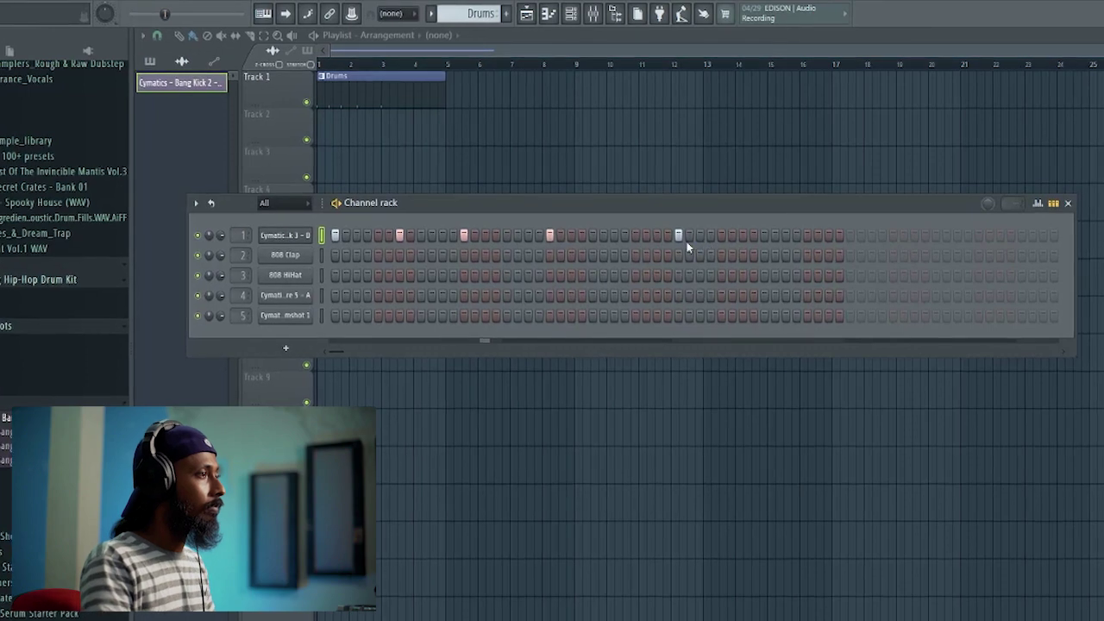
{"action": "left_click", "coordinate": [741, 236]}
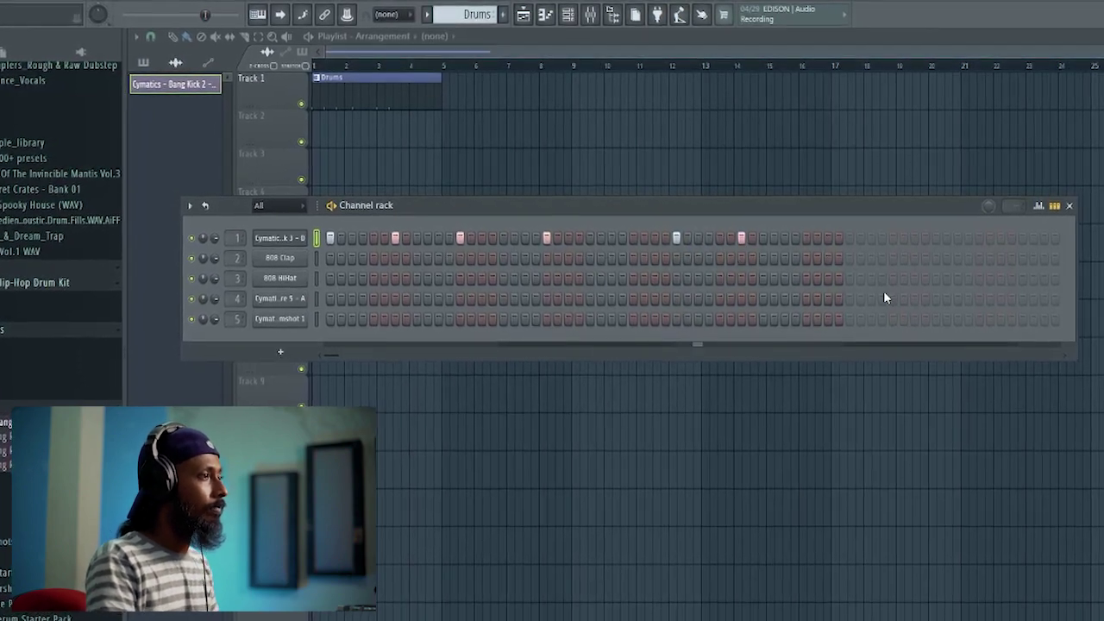
{"action": "left_click", "coordinate": [805, 241]}
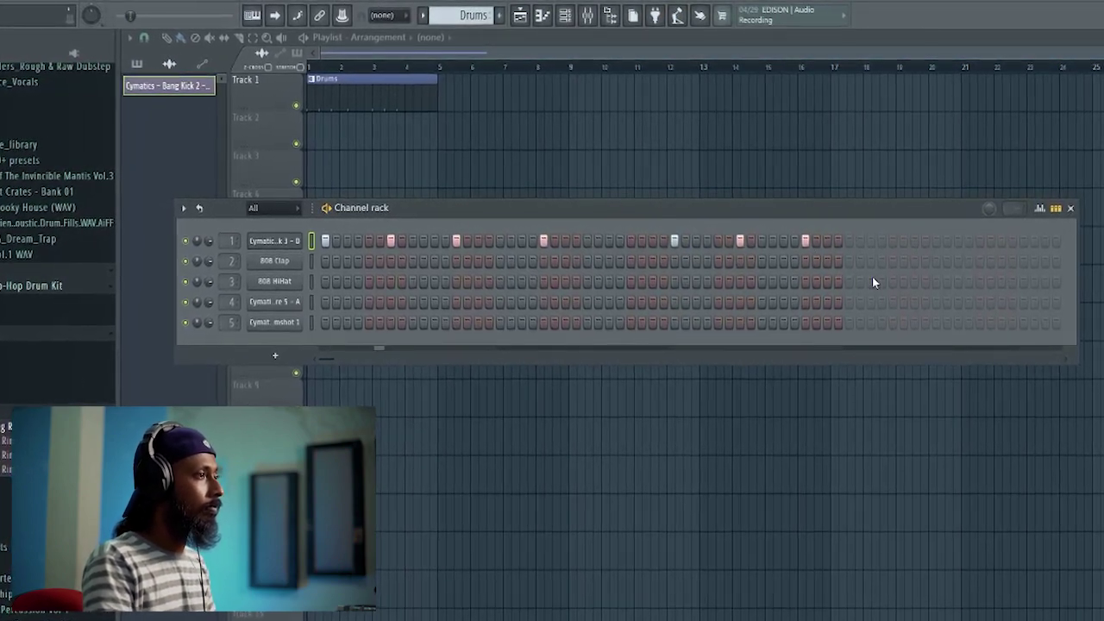
{"action": "left_click", "coordinate": [893, 242]}
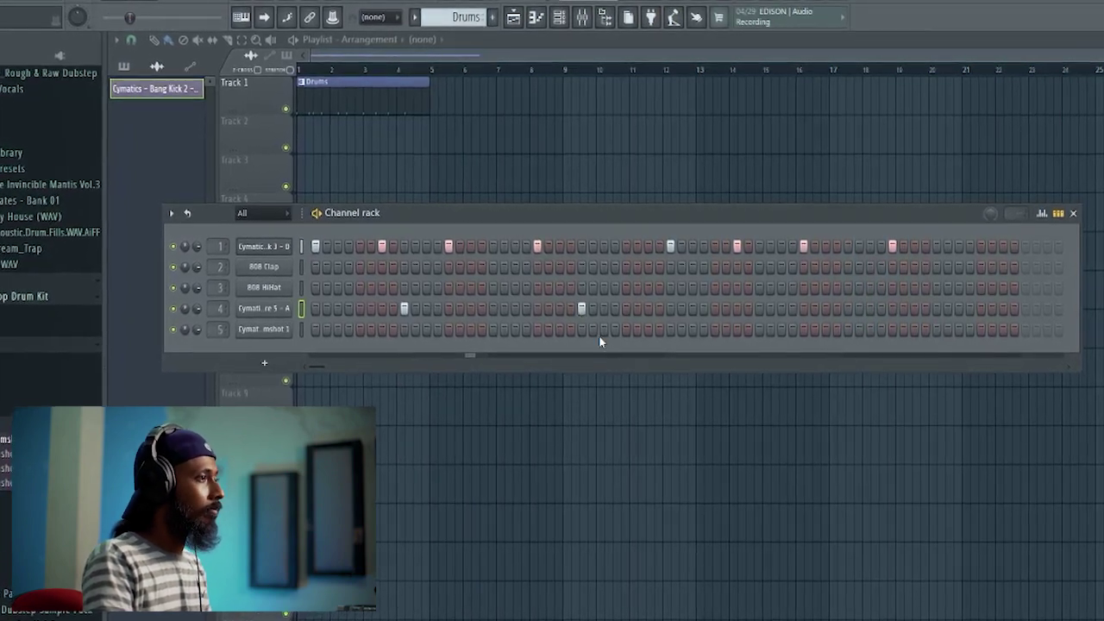
- Place snare hits on steps 9, 25, 41 and 57, and fill the 808 HiHat channel every 2 steps
{"action": "left_click", "coordinate": [936, 312]}
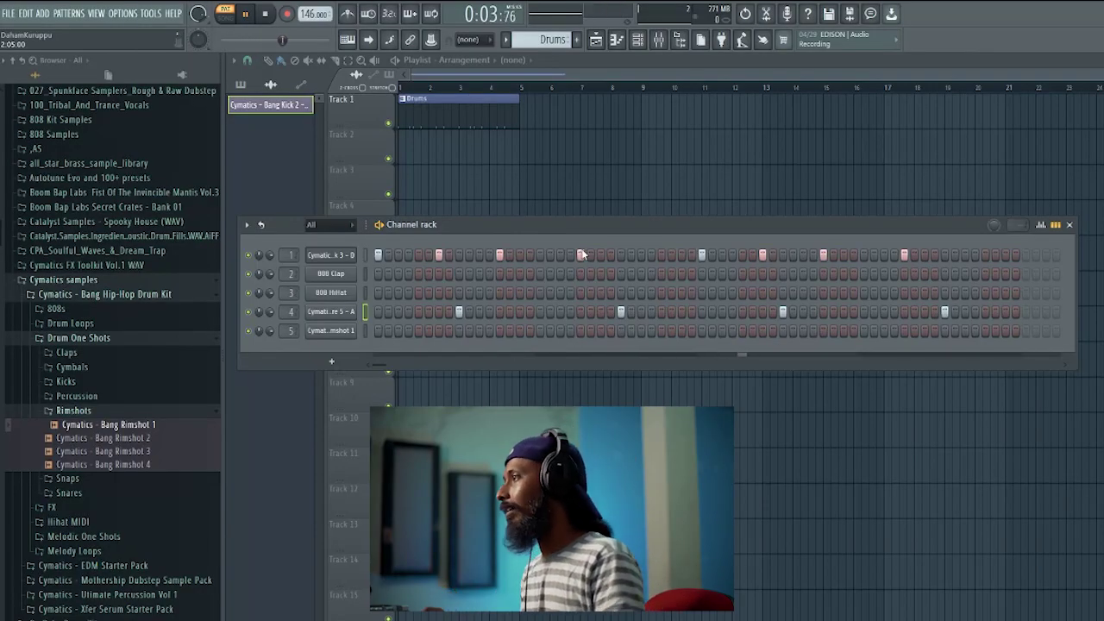
{"action": "right_click", "coordinate": [337, 289]}
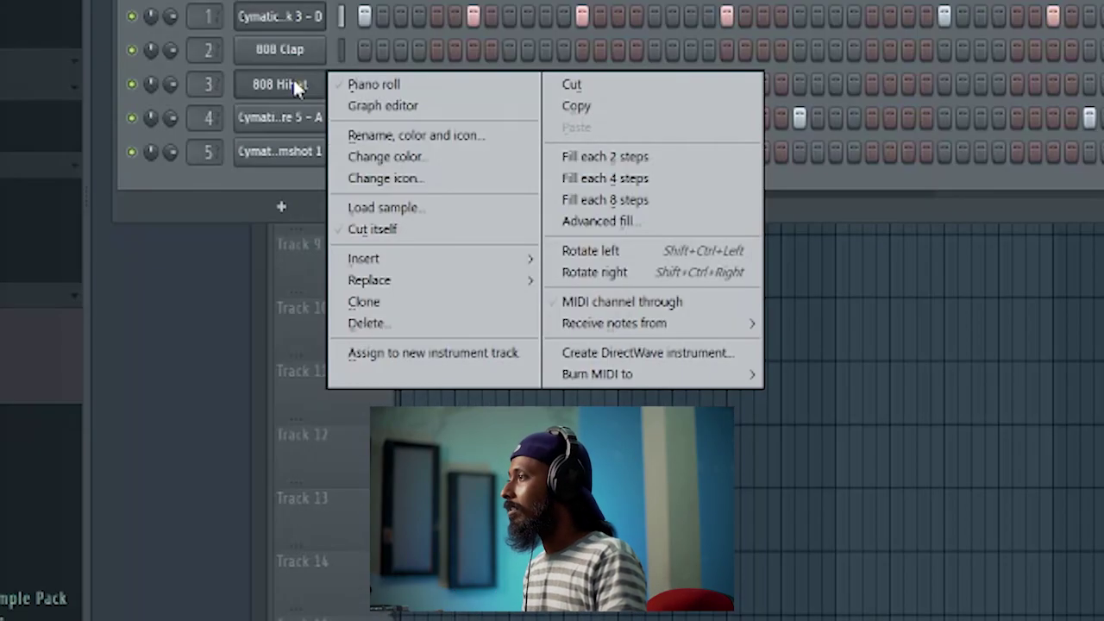
{"action": "left_click", "coordinate": [598, 160]}
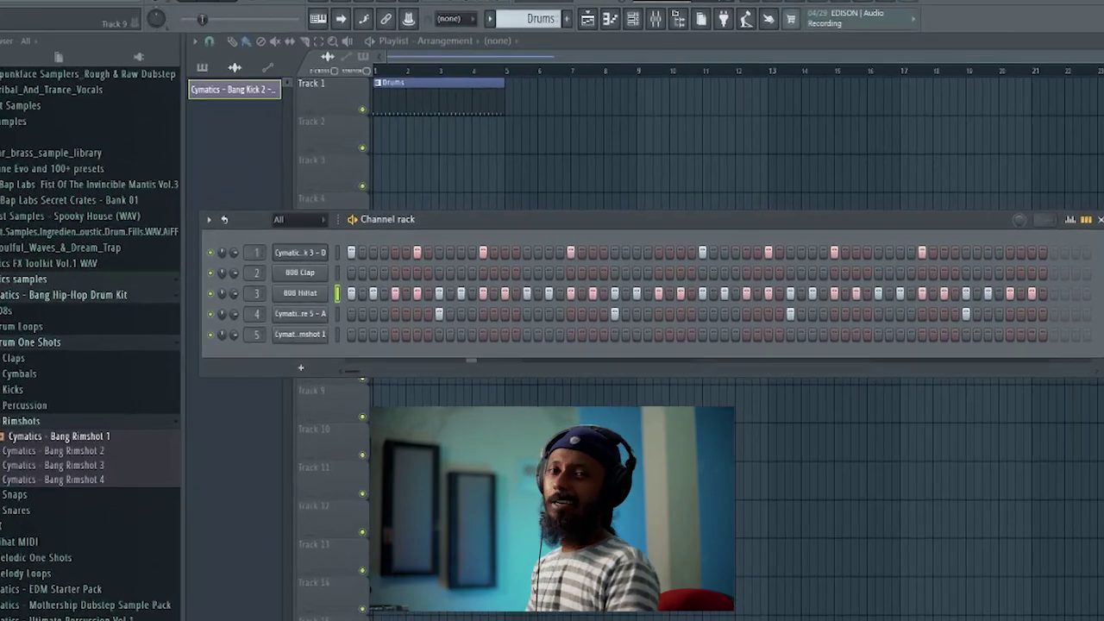
- Open the 808 HiHat channel's piano roll and play the pattern
{"action": "right_click", "coordinate": [300, 299]}
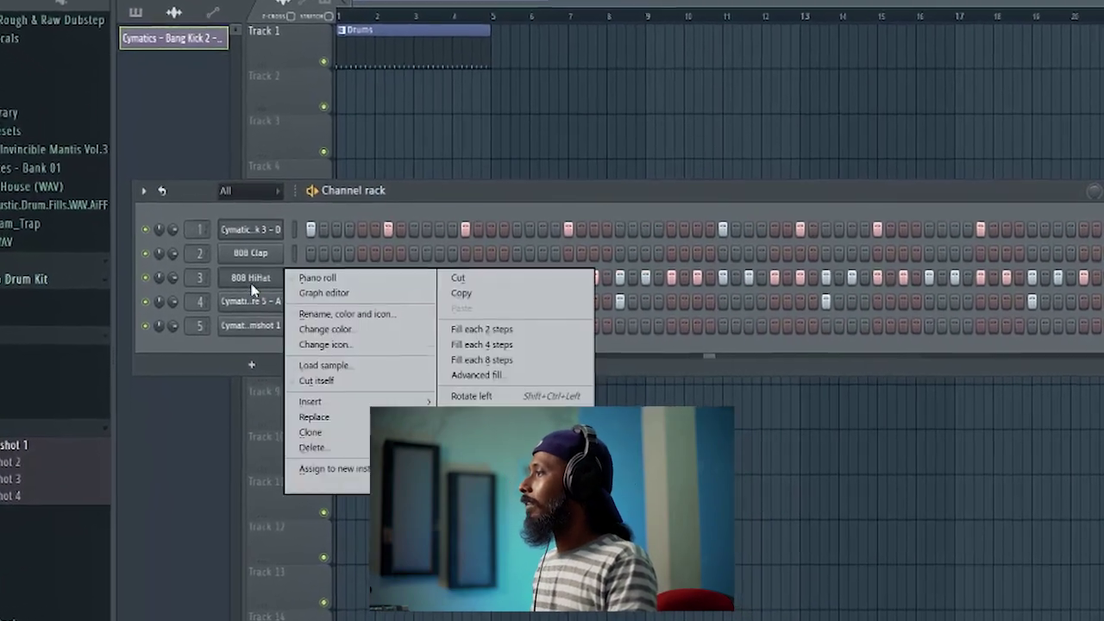
{"action": "left_click", "coordinate": [317, 278]}
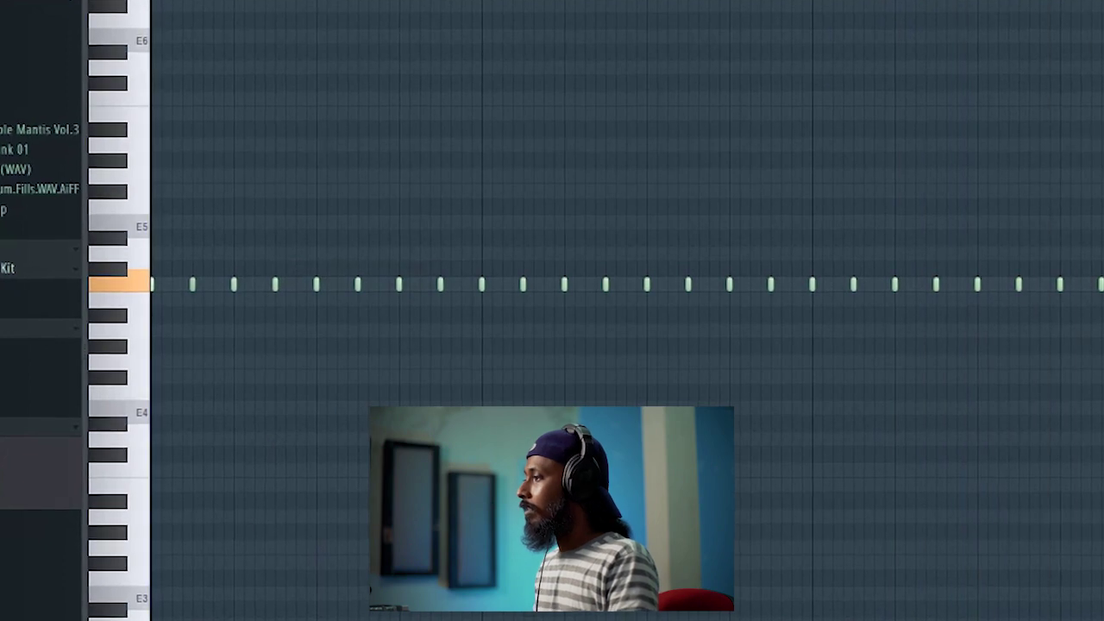
{"action": "key", "text": "space"}
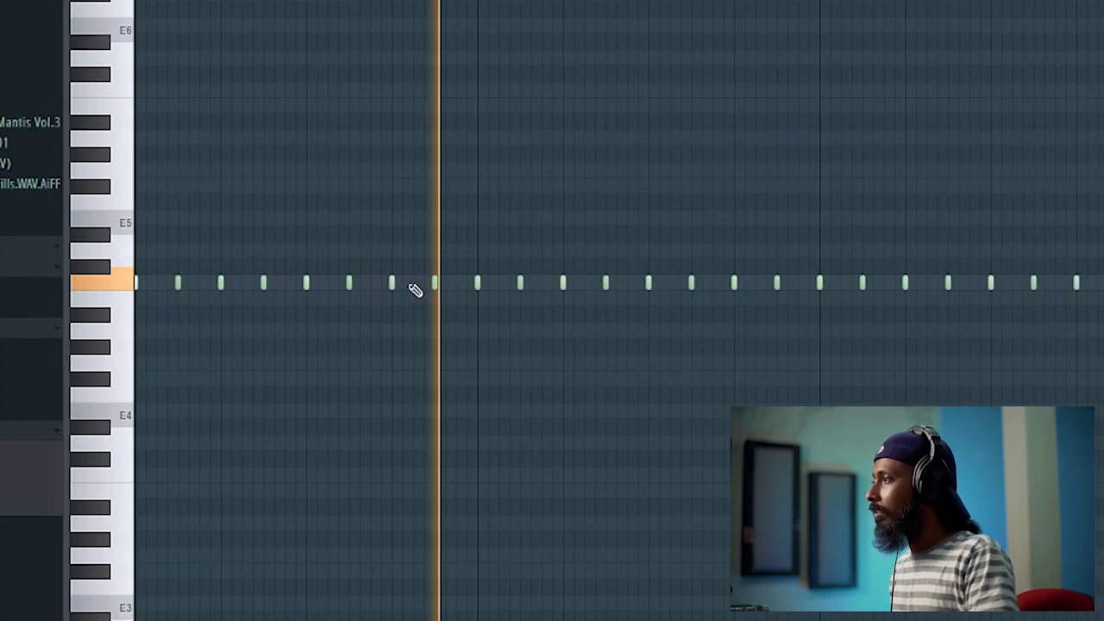
- Try extra hi-hat notes in the second half of bar 1 and audition the variations
{"action": "left_click", "coordinate": [414, 283]}
{"action": "left_click", "coordinate": [403, 283]}
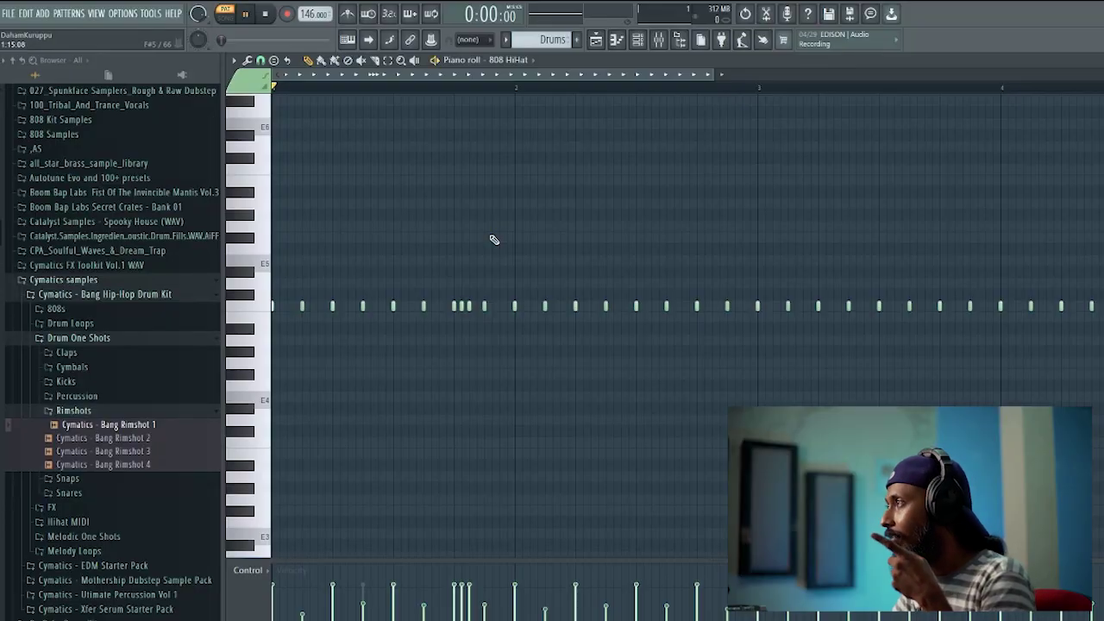
{"action": "key", "text": "space"}
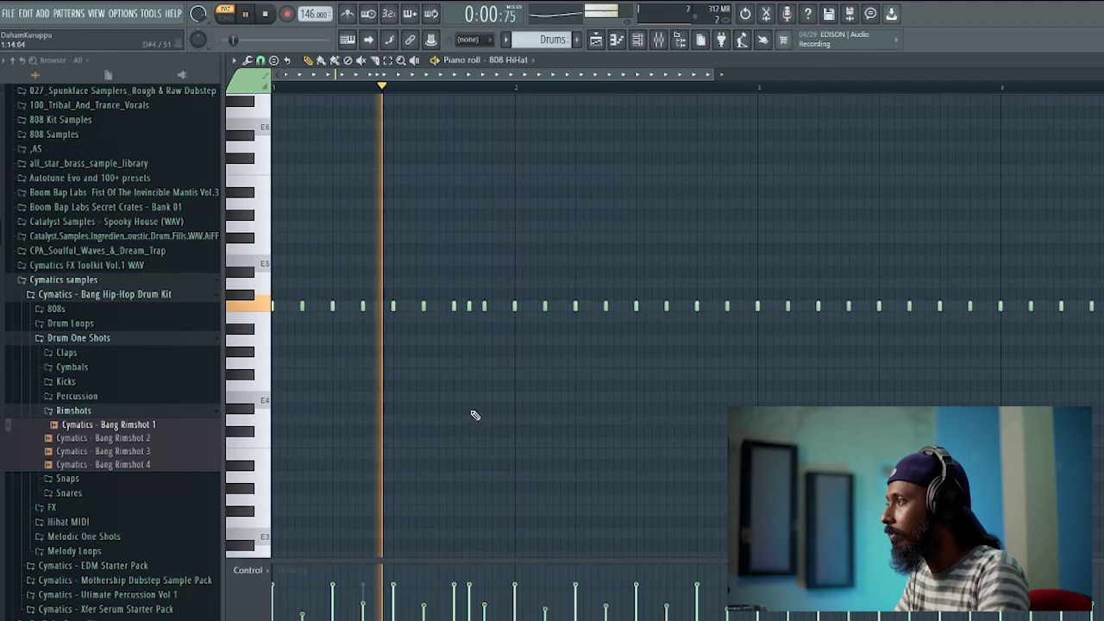
{"action": "left_click", "coordinate": [363, 306]}
{"action": "key", "text": "space"}
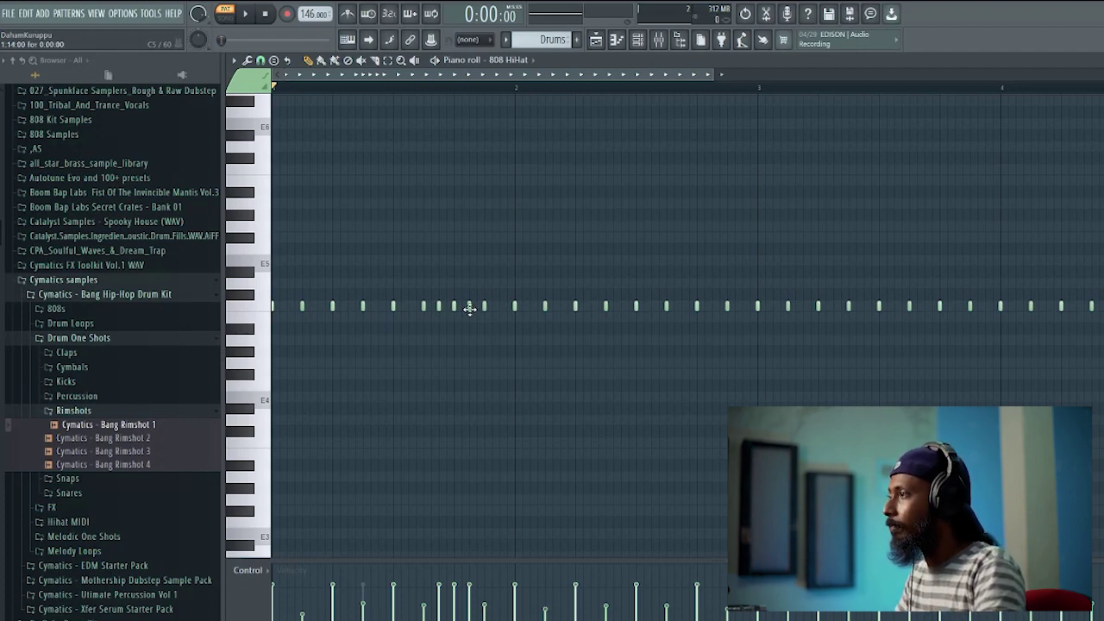
{"action": "right_click", "coordinate": [438, 306]}
{"action": "key", "text": "space"}
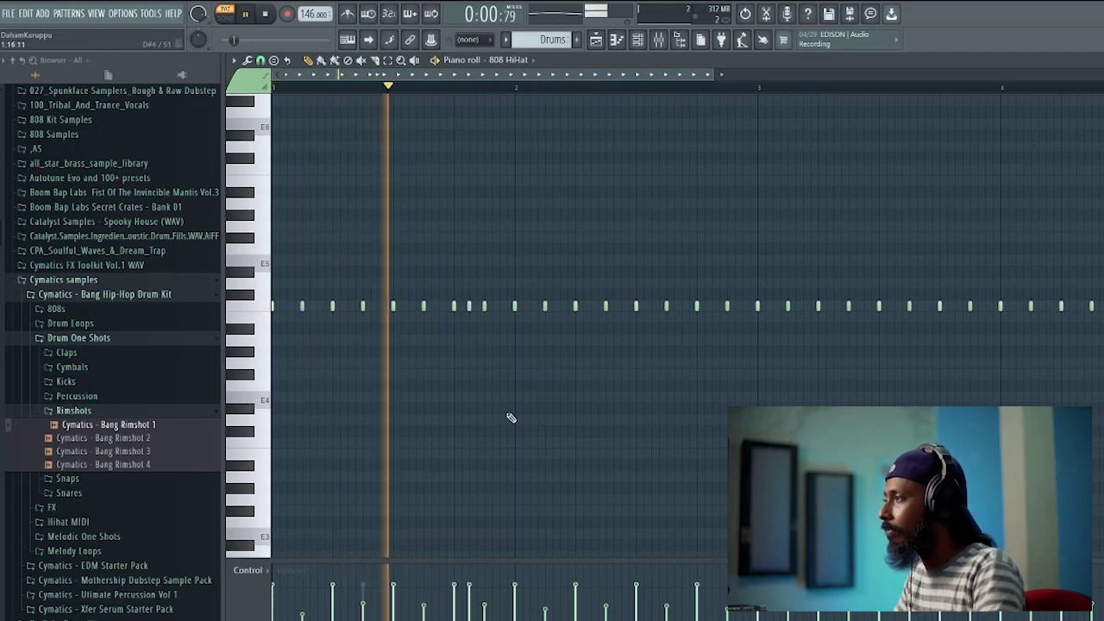
{"action": "key", "text": "space"}
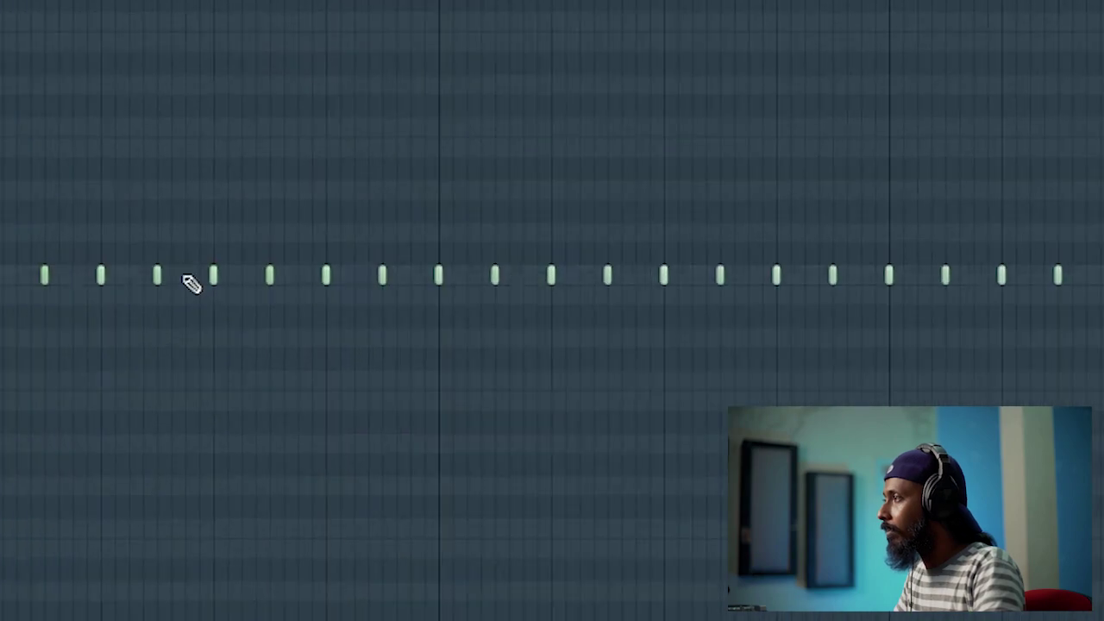
- Add an extra hi-hat note on step 8 of the first bar and audition it
{"action": "left_click", "coordinate": [380, 309]}
{"action": "key", "text": "space"}
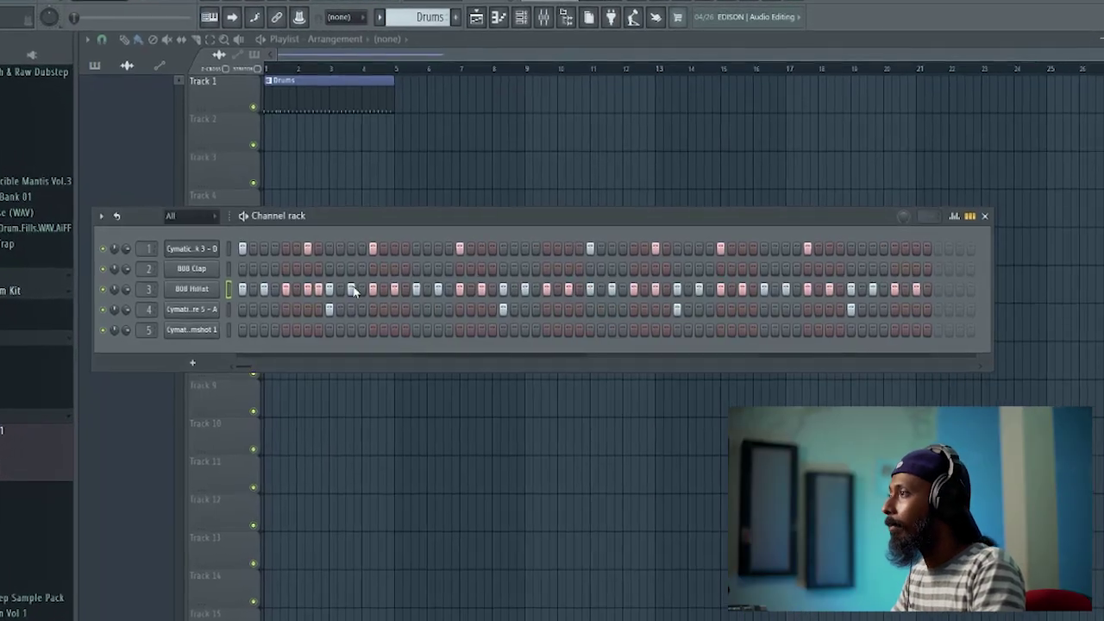
- Place rimshot hits on steps 15, 19, 47 and 51 in the channel rack
{"action": "left_click_drag", "start_coordinate": [380, 226], "coordinate": [358, 209]}
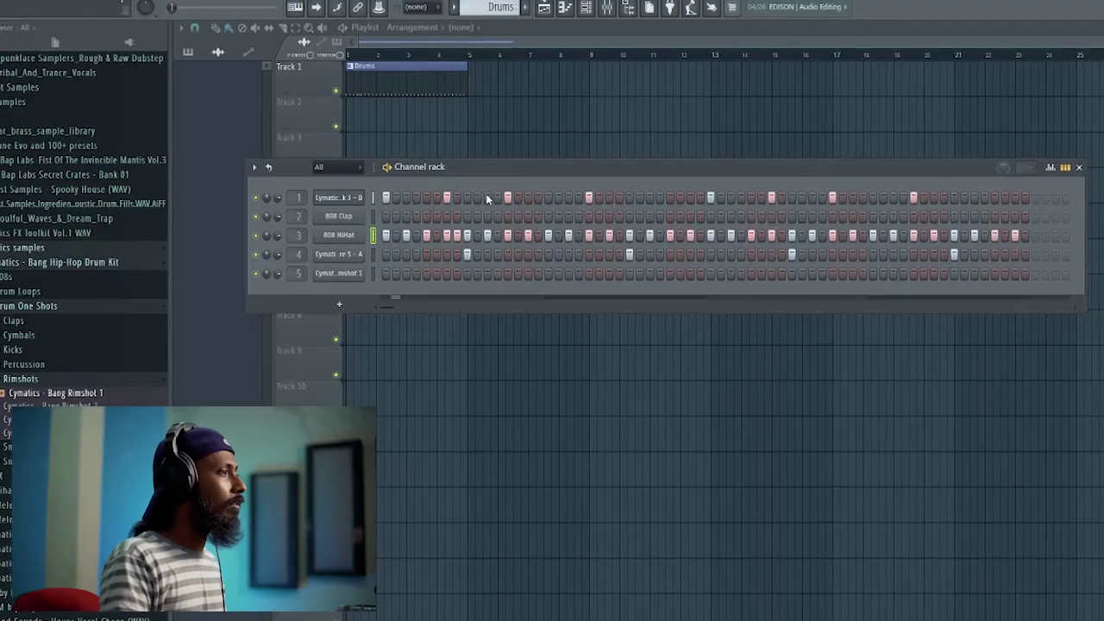
{"action": "left_click", "coordinate": [527, 273]}
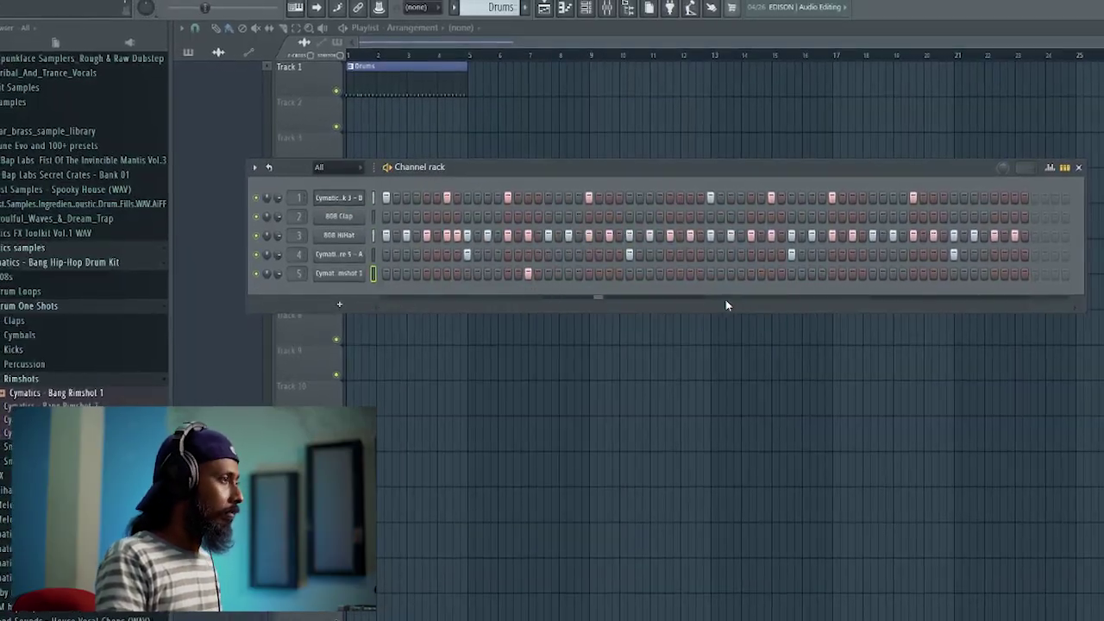
{"action": "left_click", "coordinate": [567, 274]}
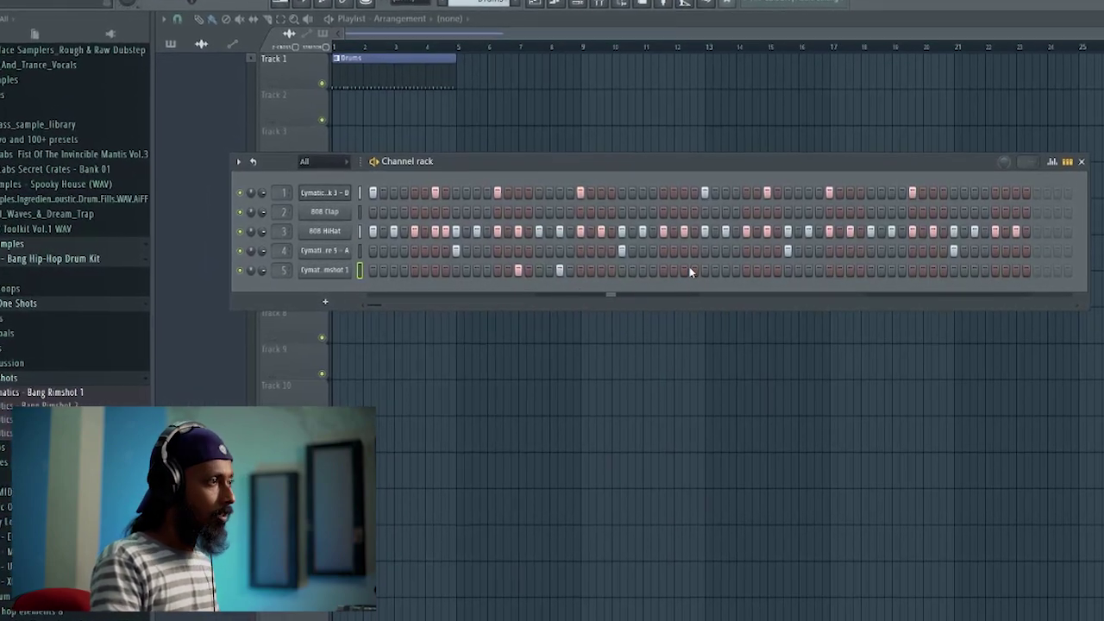
{"action": "left_click", "coordinate": [849, 269]}
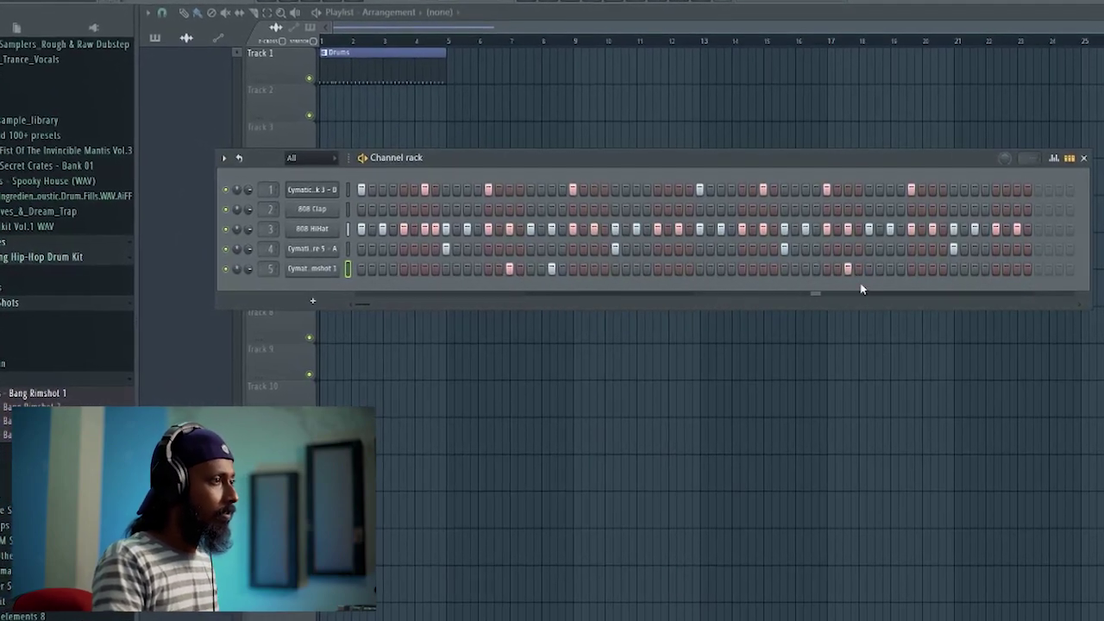
{"action": "left_click", "coordinate": [891, 269]}
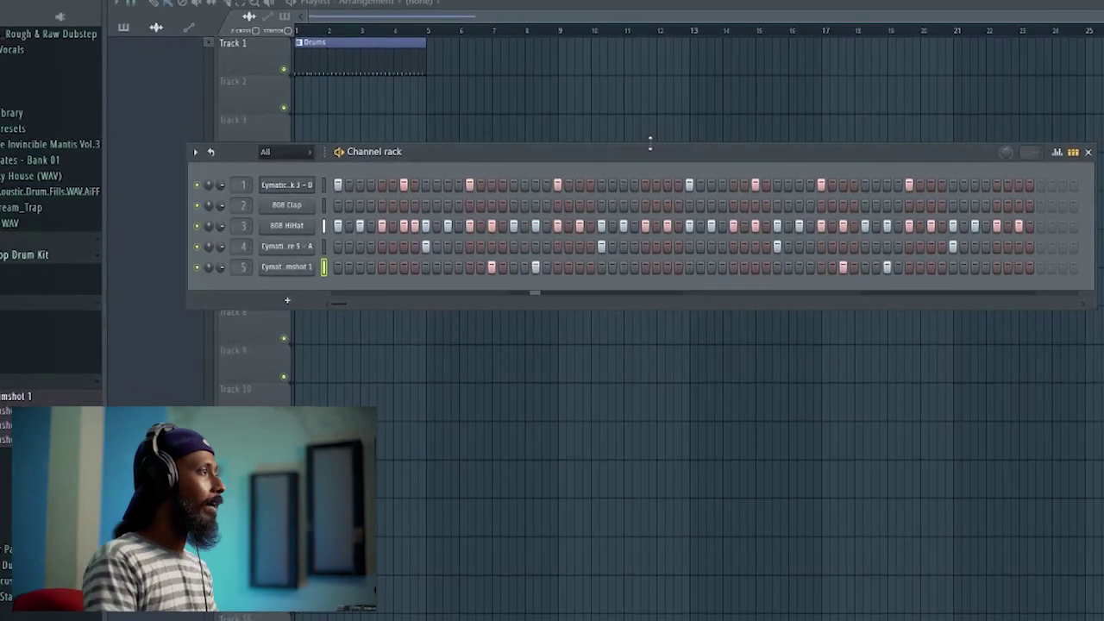
- Place a second Drums pattern clip at bar 5 on Track 1 of the playlist
{"action": "left_click", "coordinate": [361, 129]}
{"action": "left_click_drag", "start_coordinate": [443, 89], "coordinate": [447, 47]}
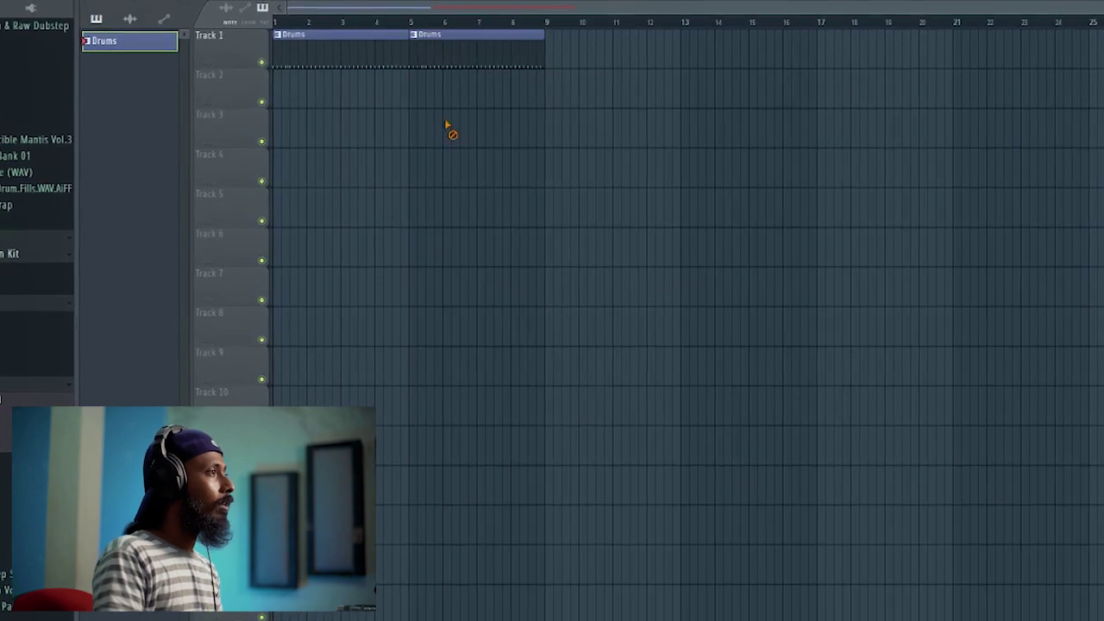
- Make the second Drums clip at bar 5 on Track 1 a unique pattern
{"action": "right_click", "coordinate": [418, 37]}
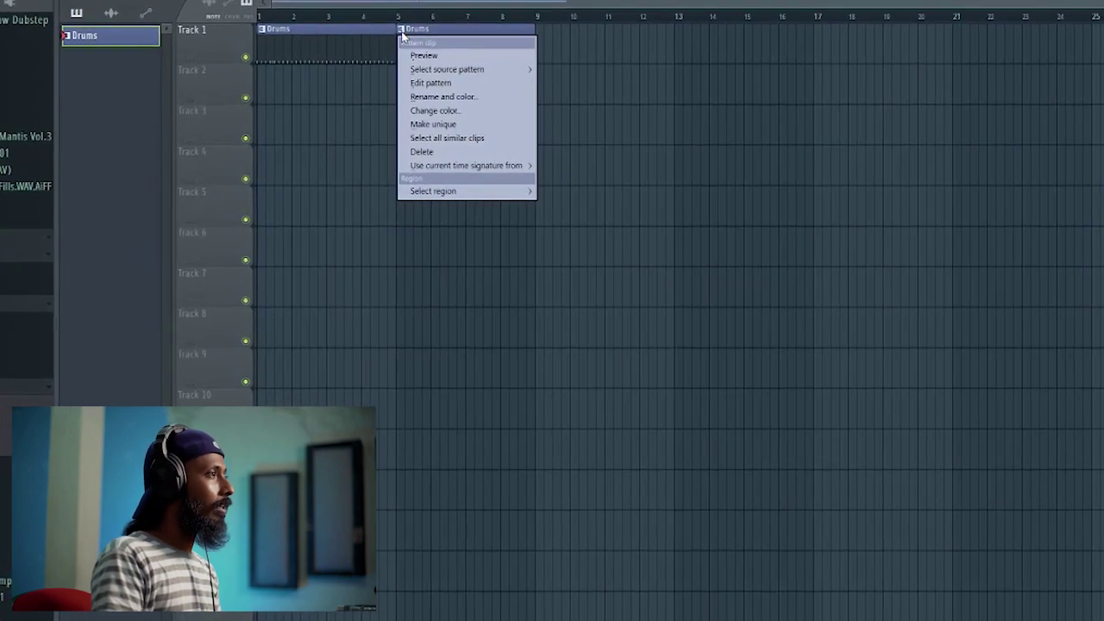
{"action": "left_click", "coordinate": [362, 162]}
{"action": "left_click_drag", "start_coordinate": [374, 164], "coordinate": [390, 34]}
{"action": "right_click", "coordinate": [390, 34]}
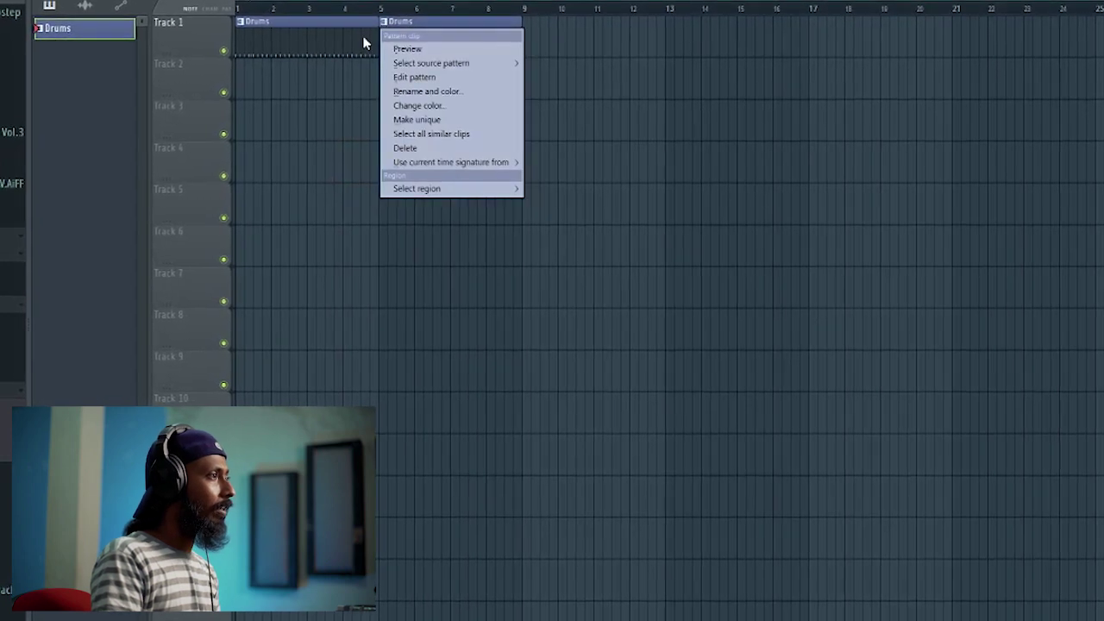
{"action": "left_click", "coordinate": [414, 120]}
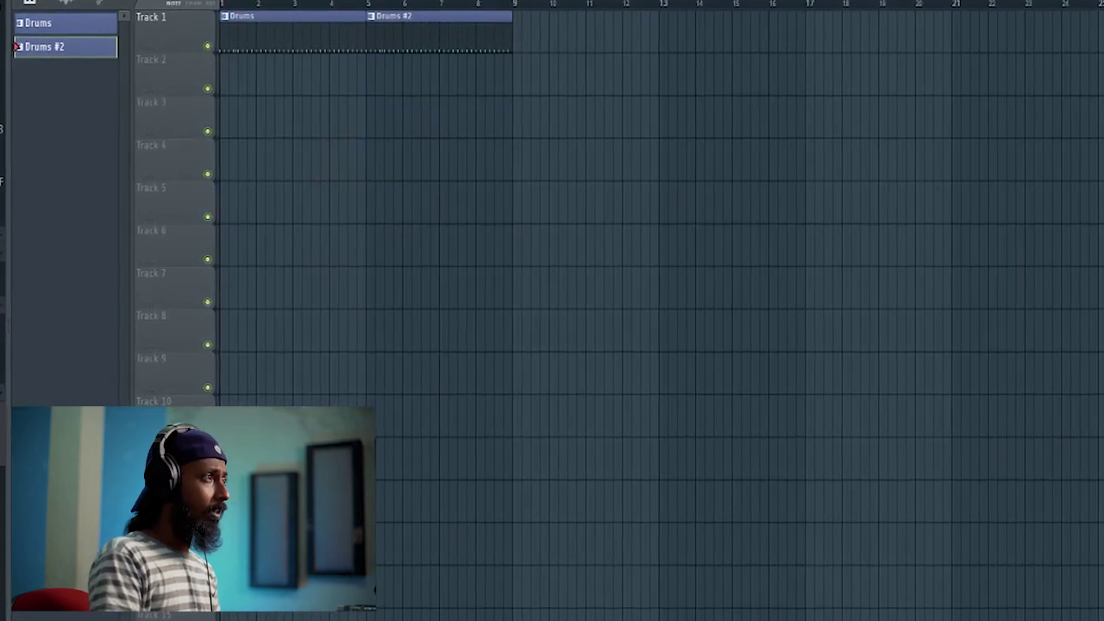
- Clear the hi-hat, snare, rimshot and kick steps from the Drums #2 pattern and extend its clip to bar 9
{"action": "double_click", "coordinate": [417, 45]}
{"action": "left_click_drag", "start_coordinate": [250, 225], "coordinate": [978, 224]}
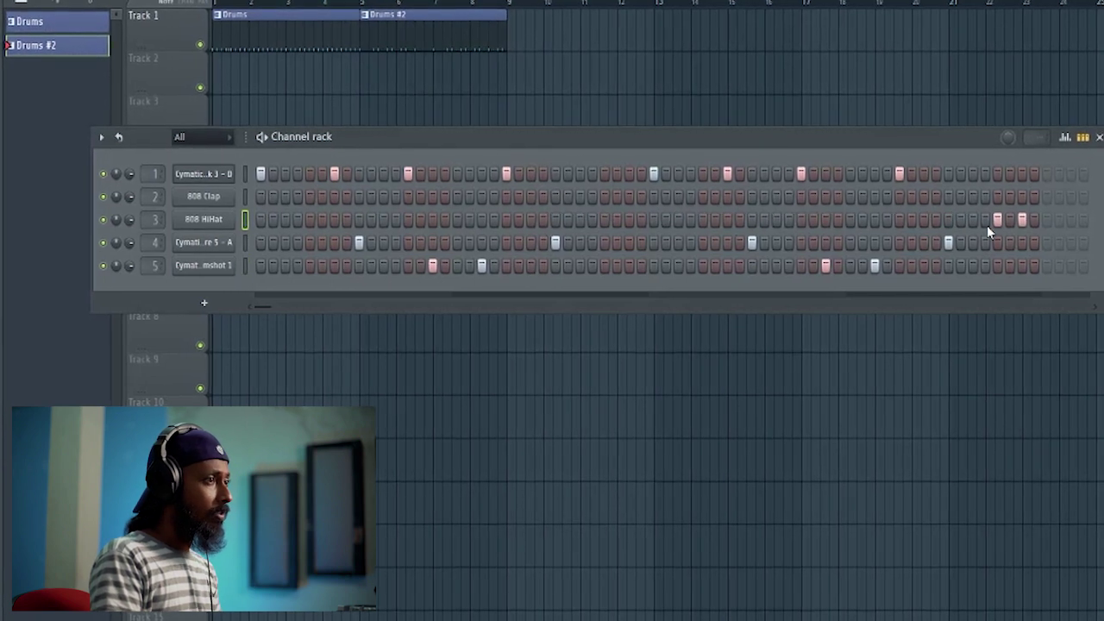
{"action": "left_click", "coordinate": [872, 266]}
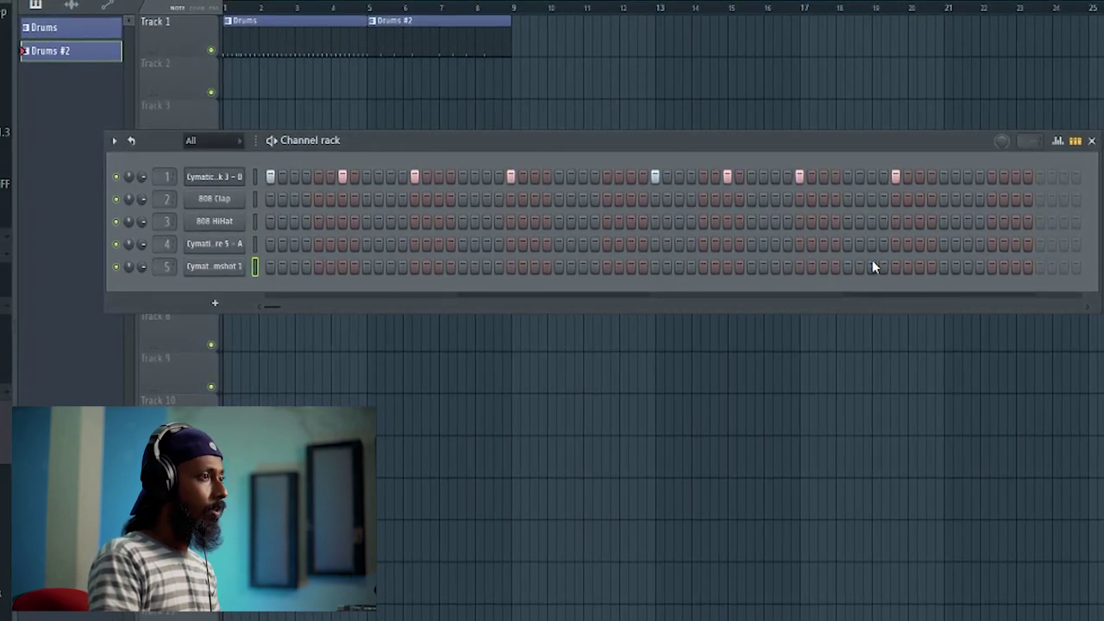
{"action": "left_click_drag", "start_coordinate": [904, 177], "coordinate": [483, 177]}
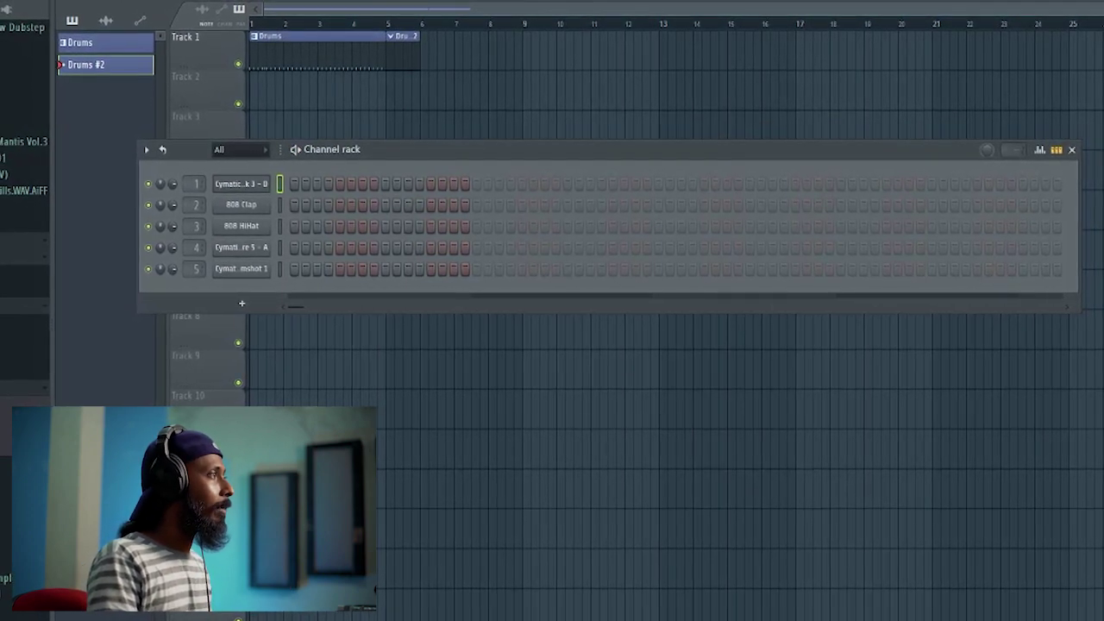
{"action": "left_click_drag", "start_coordinate": [420, 47], "coordinate": [517, 51]}
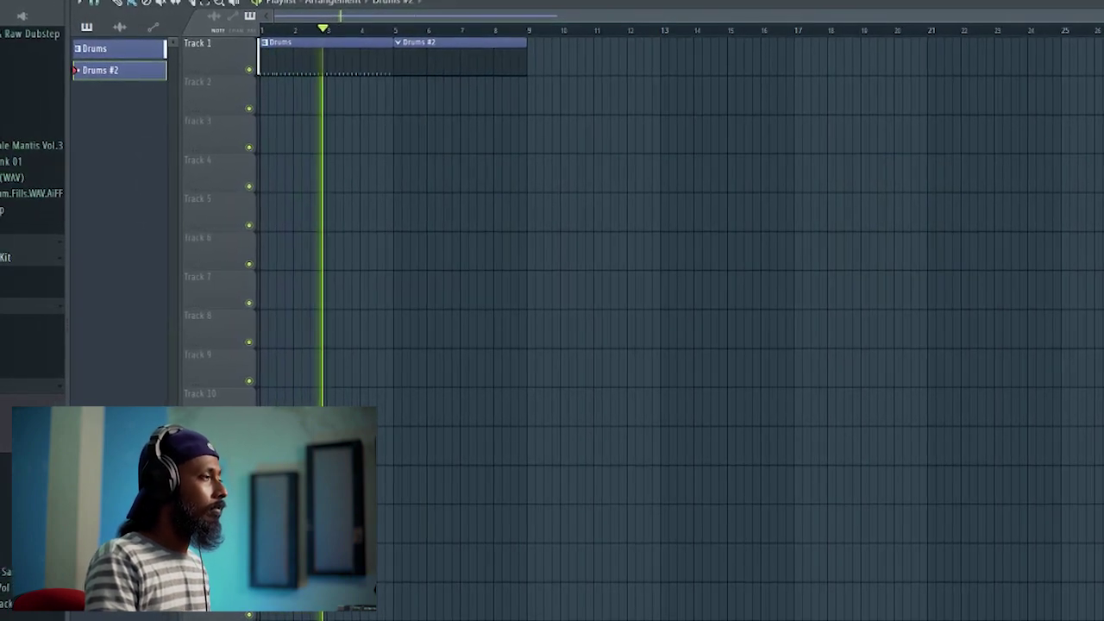
- Place kick hits on steps 1, 3 and 5 of the Drums #2 pattern and audition them
{"action": "key", "text": "F6"}
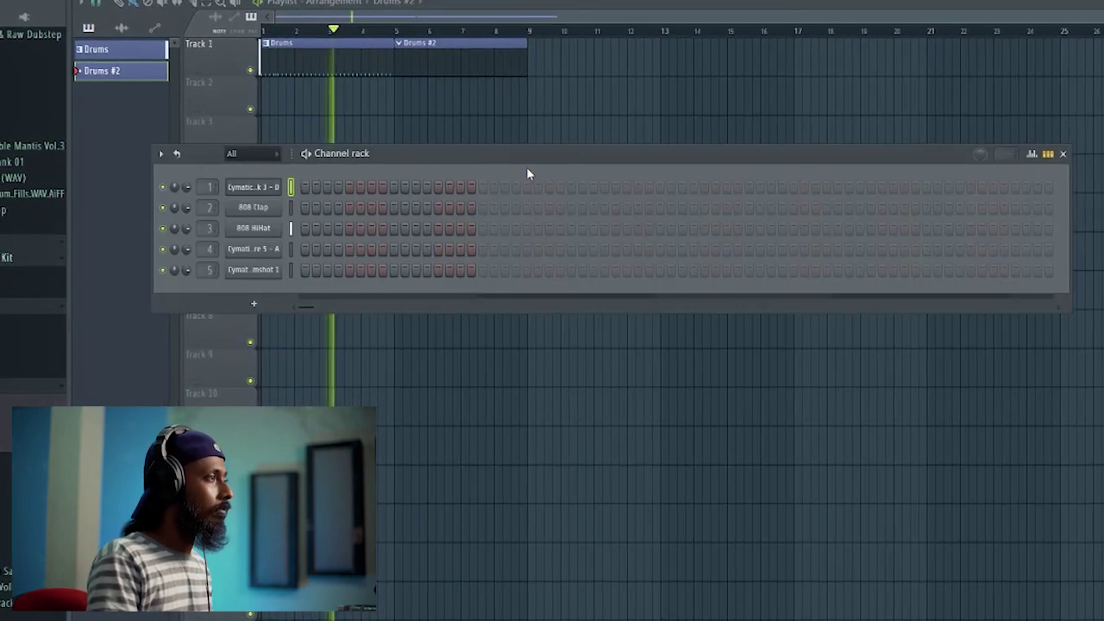
{"action": "left_click", "coordinate": [308, 188]}
{"action": "left_click", "coordinate": [329, 188]}
{"action": "left_click", "coordinate": [351, 188]}
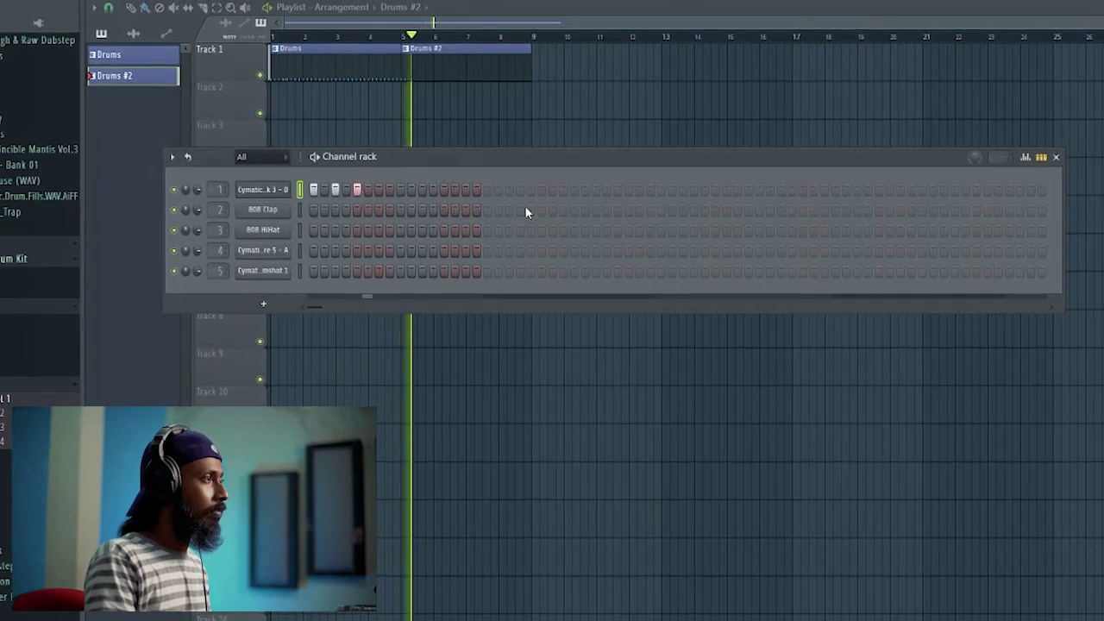
{"action": "key", "text": "space"}
{"action": "key", "text": "space"}
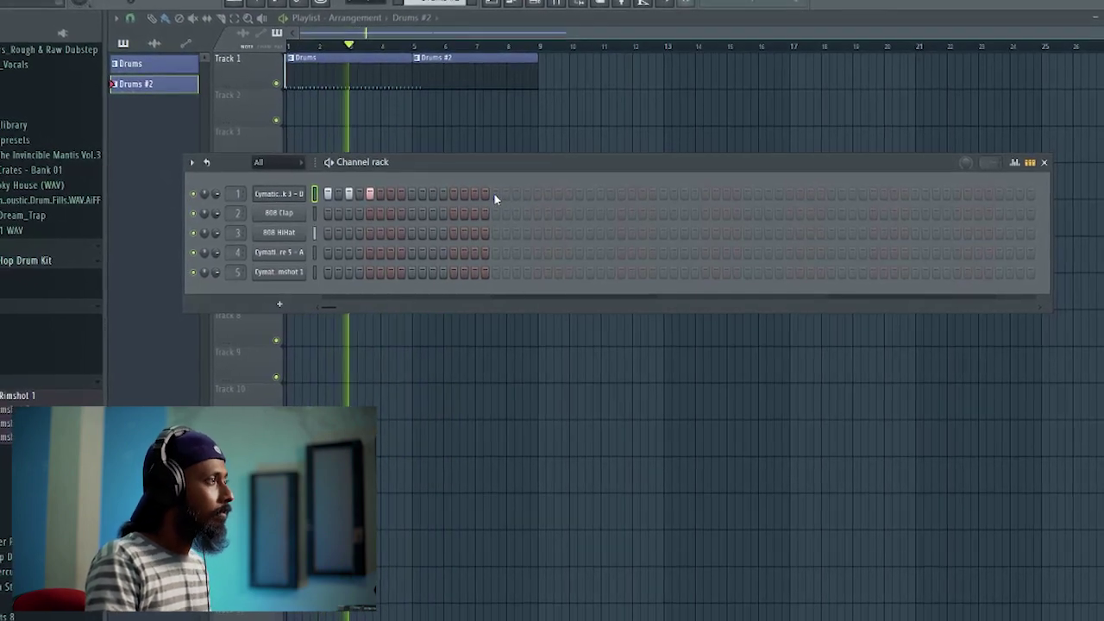
{"action": "left_click", "coordinate": [439, 198]}
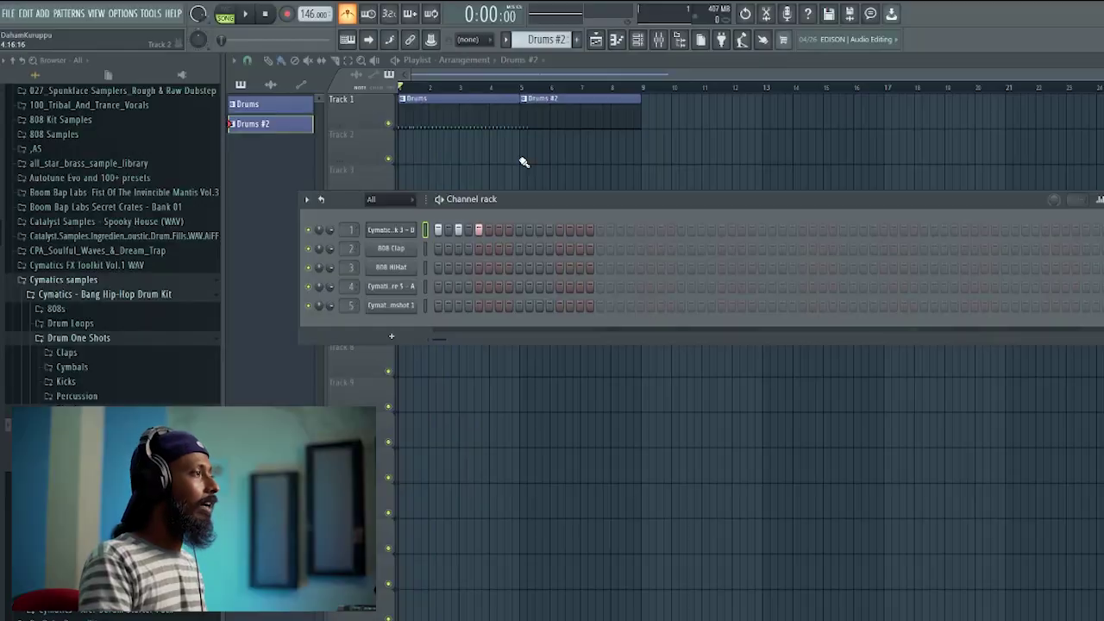
- Play the arrangement from bar 5 and add kicks on steps 13, 21, 33, 35 and 37 of Drums #2
{"action": "key", "text": "space"}
{"action": "key", "text": "F6"}
{"action": "left_click", "coordinate": [522, 88]}
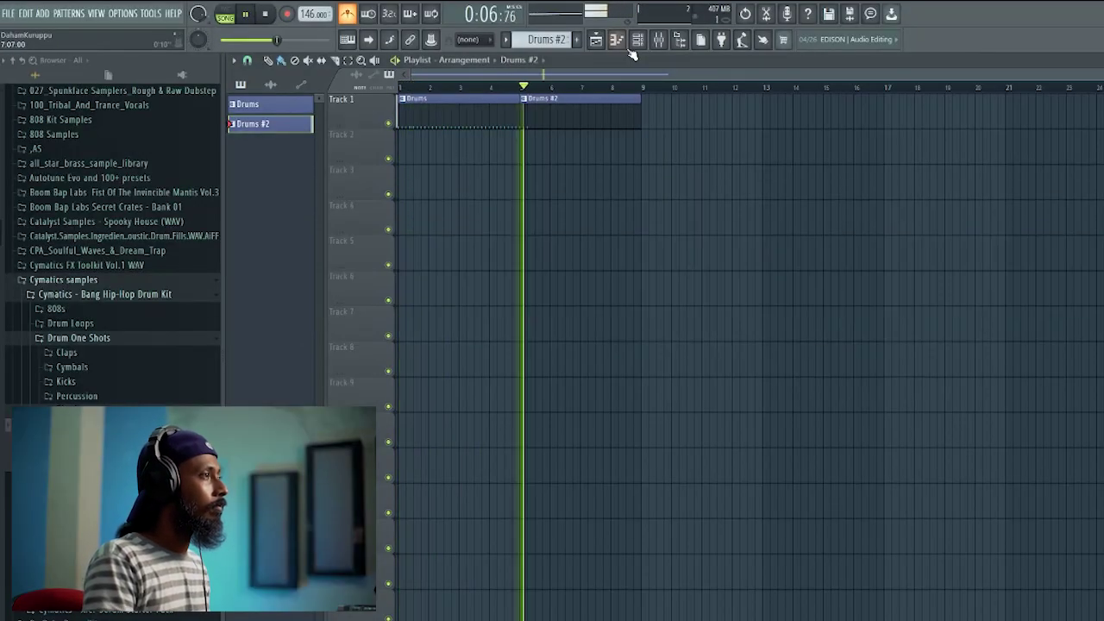
{"action": "key", "text": "F6"}
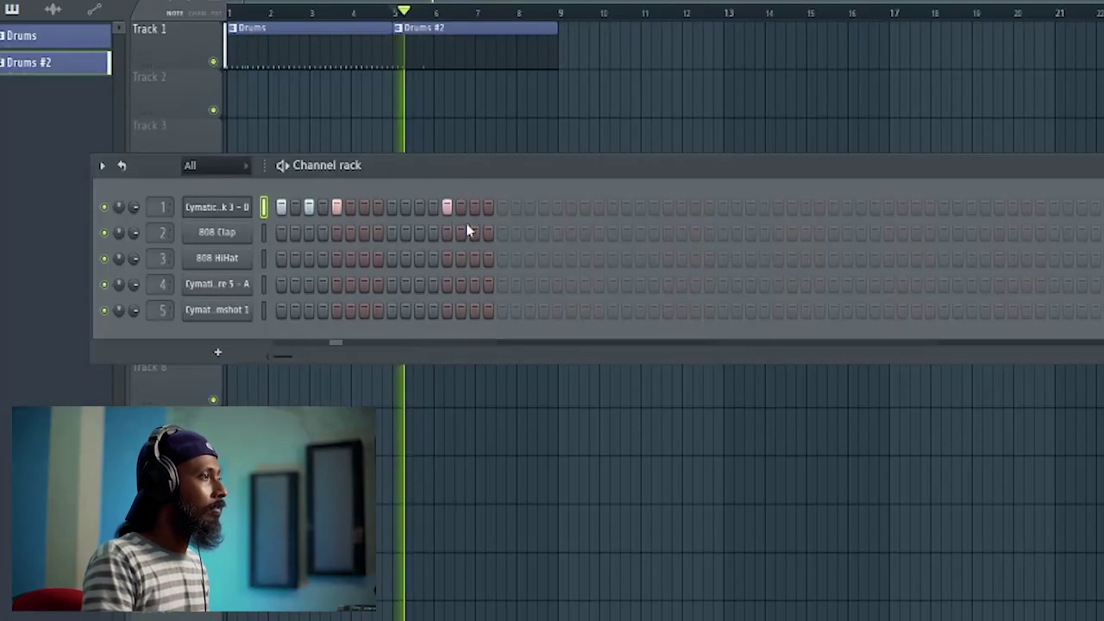
{"action": "left_click", "coordinate": [557, 207]}
{"action": "left_click", "coordinate": [734, 201]}
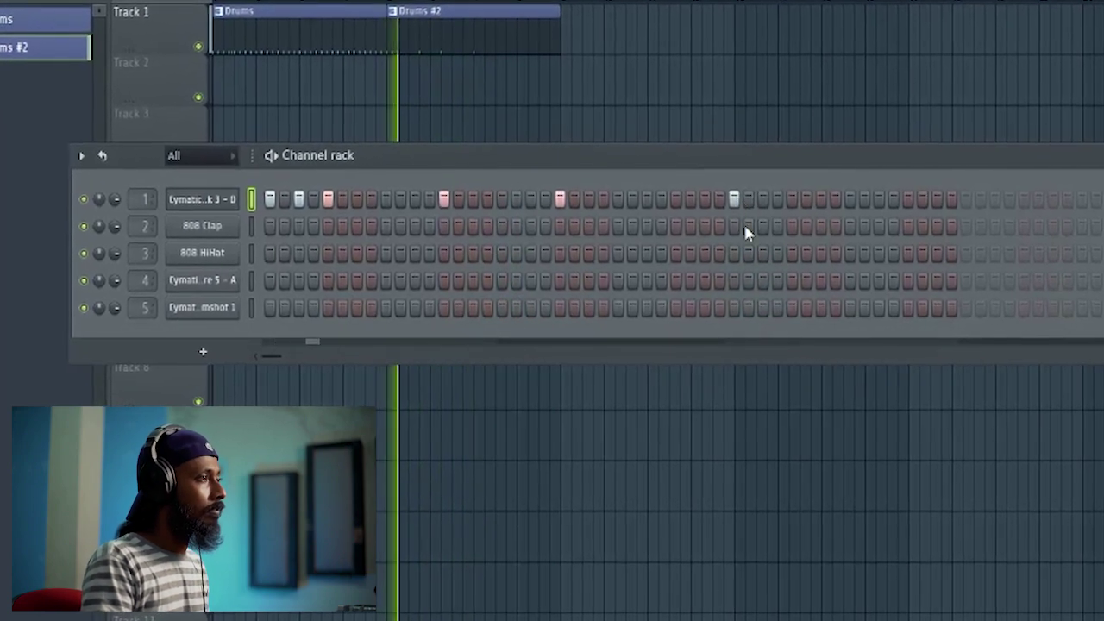
{"action": "left_click", "coordinate": [763, 201]}
{"action": "left_click", "coordinate": [800, 196]}
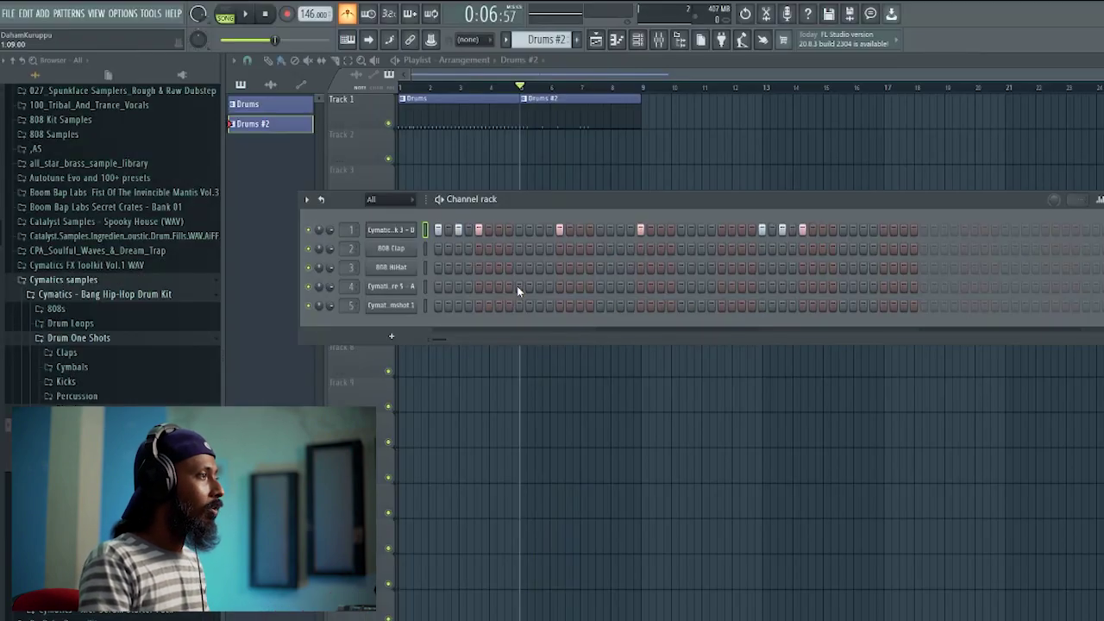
- Add snare hits on steps 9, 25, 41 and 57 and kicks on steps 27, 45, 53 and 59 of Drums #2
{"action": "left_click", "coordinate": [377, 274]}
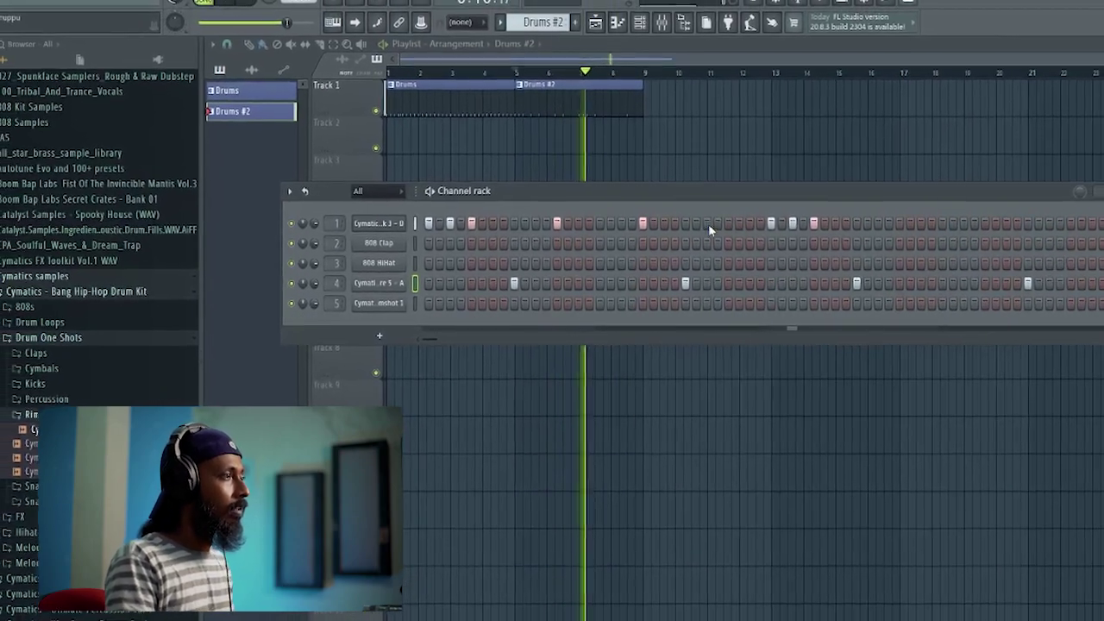
{"action": "left_click", "coordinate": [728, 224]}
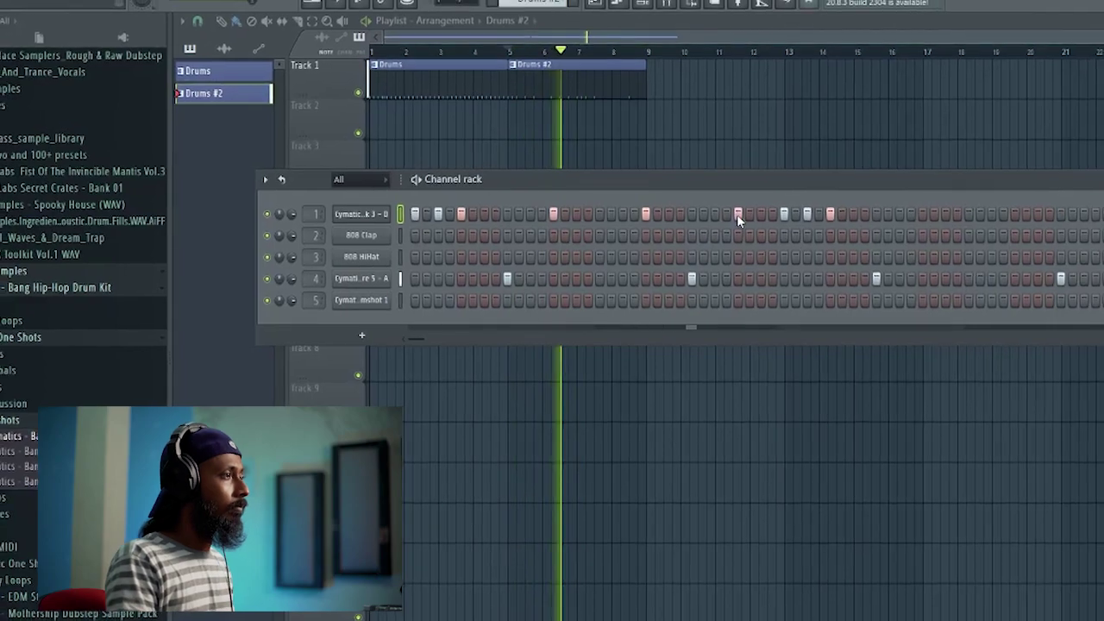
{"action": "left_click", "coordinate": [741, 212]}
{"action": "left_click", "coordinate": [717, 213]}
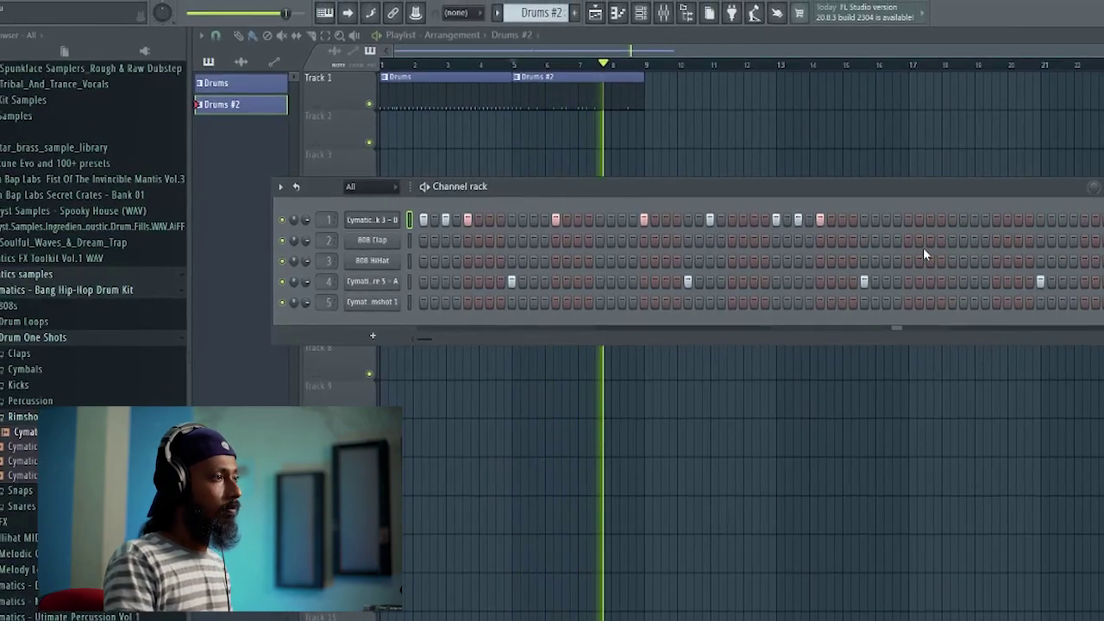
{"action": "left_click", "coordinate": [913, 216]}
{"action": "left_click", "coordinate": [985, 222]}
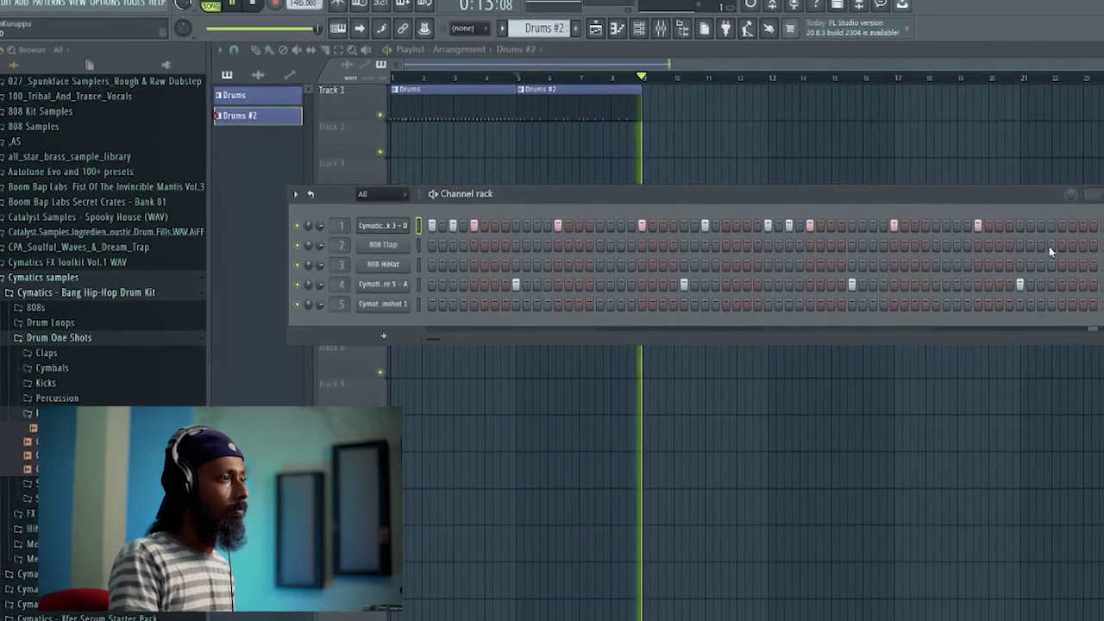
{"action": "left_click", "coordinate": [1051, 222]}
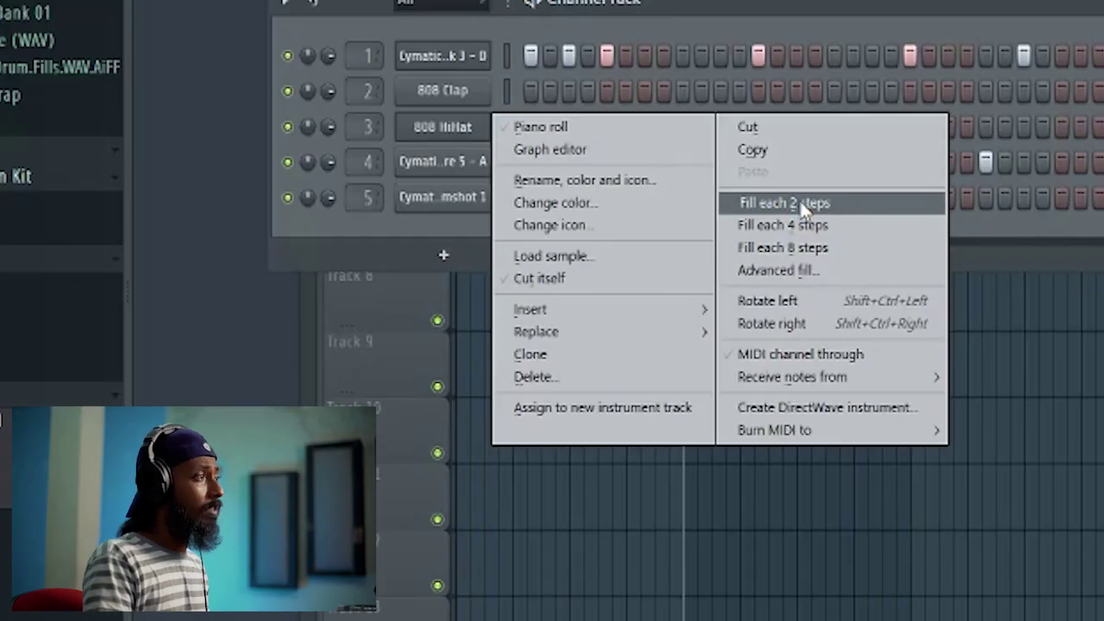
- Fill the 808 HiHat every 2 steps in Drums #2 and place rimshots on steps 11, 15, 19, 43, 47 and 51
{"action": "left_click", "coordinate": [802, 206]}
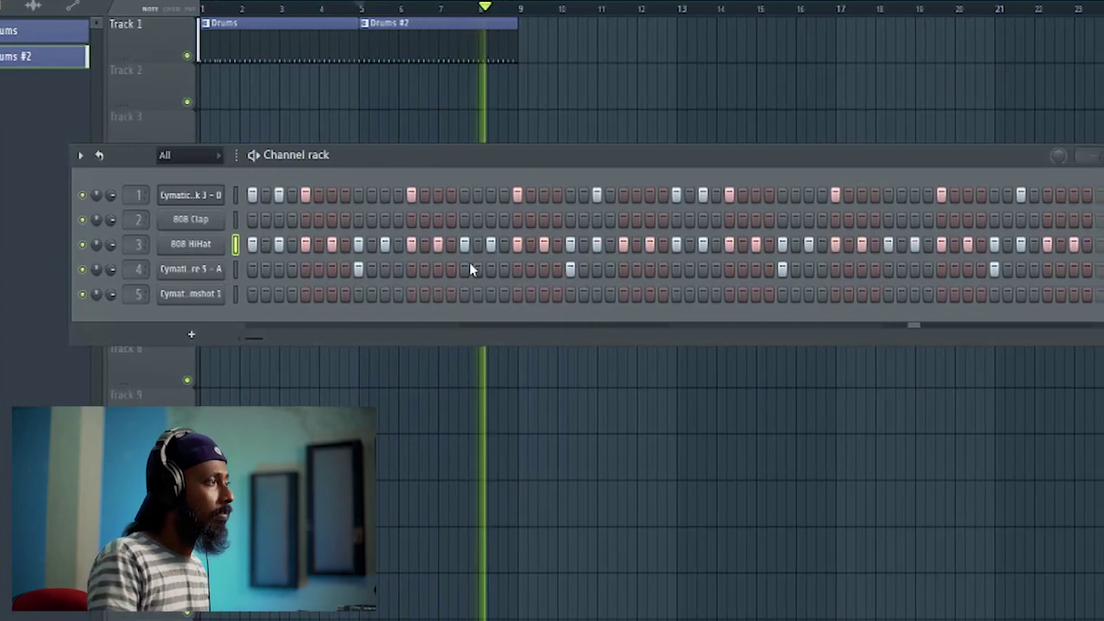
{"action": "left_click", "coordinate": [396, 293]}
{"action": "left_click", "coordinate": [405, 294]}
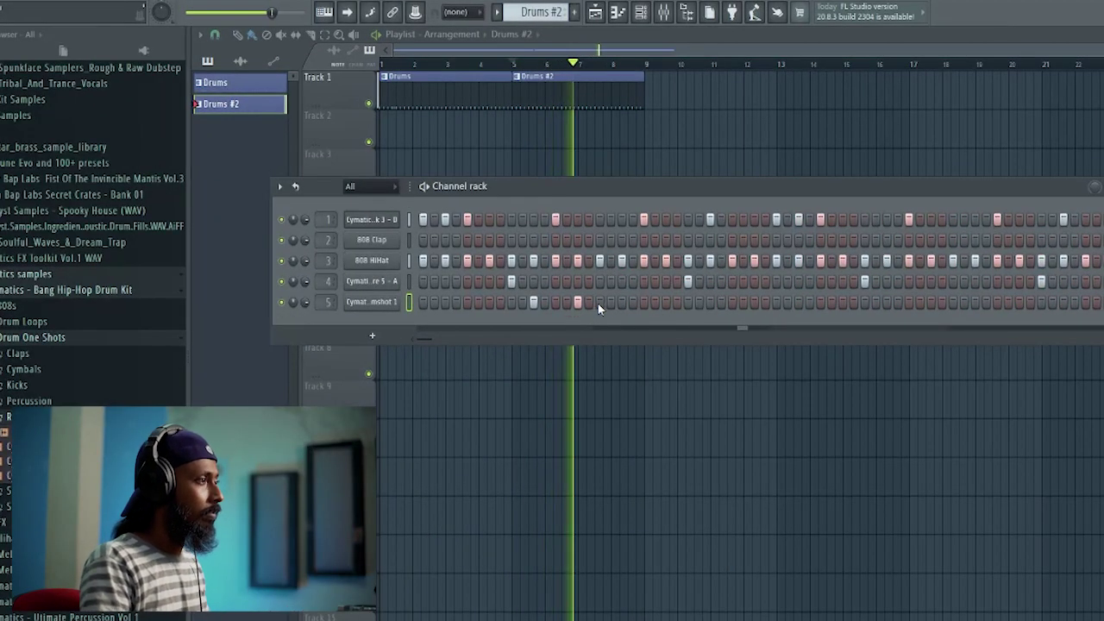
{"action": "left_click", "coordinate": [622, 302]}
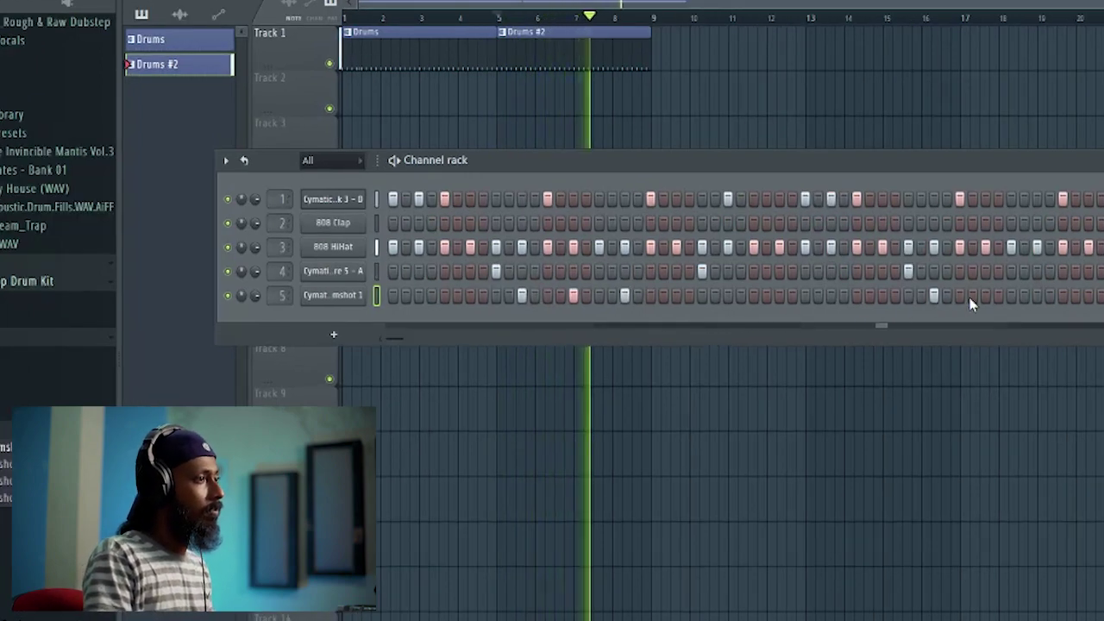
{"action": "left_click", "coordinate": [985, 295]}
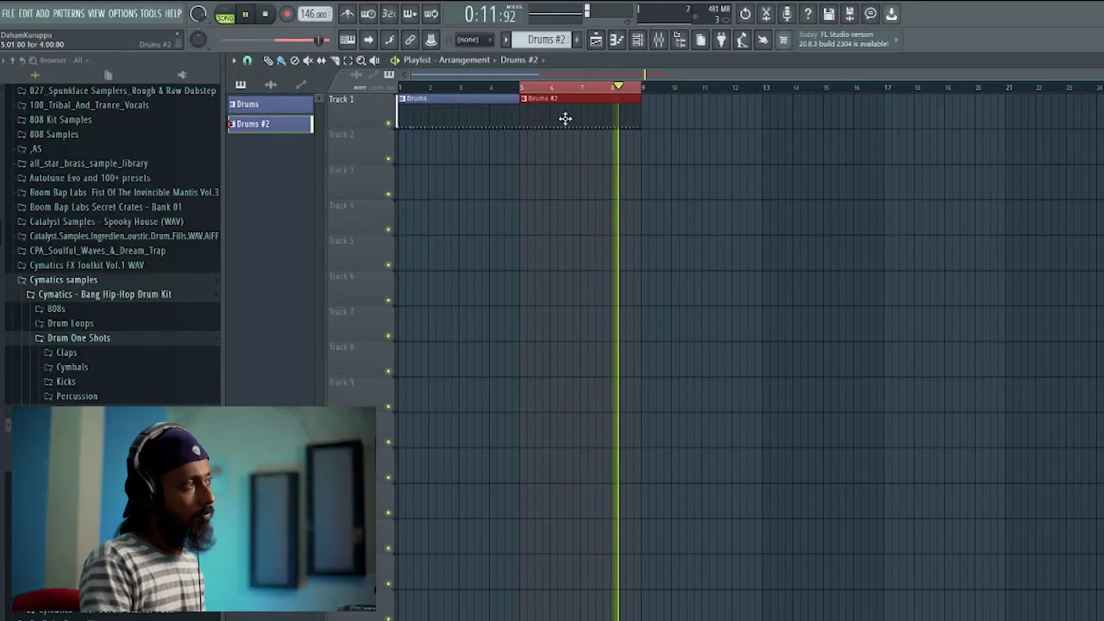
- Select bars 1 to 9 covering both drum clips on Track 1 and play back the arrangement
{"action": "left_click", "coordinate": [355, 101]}
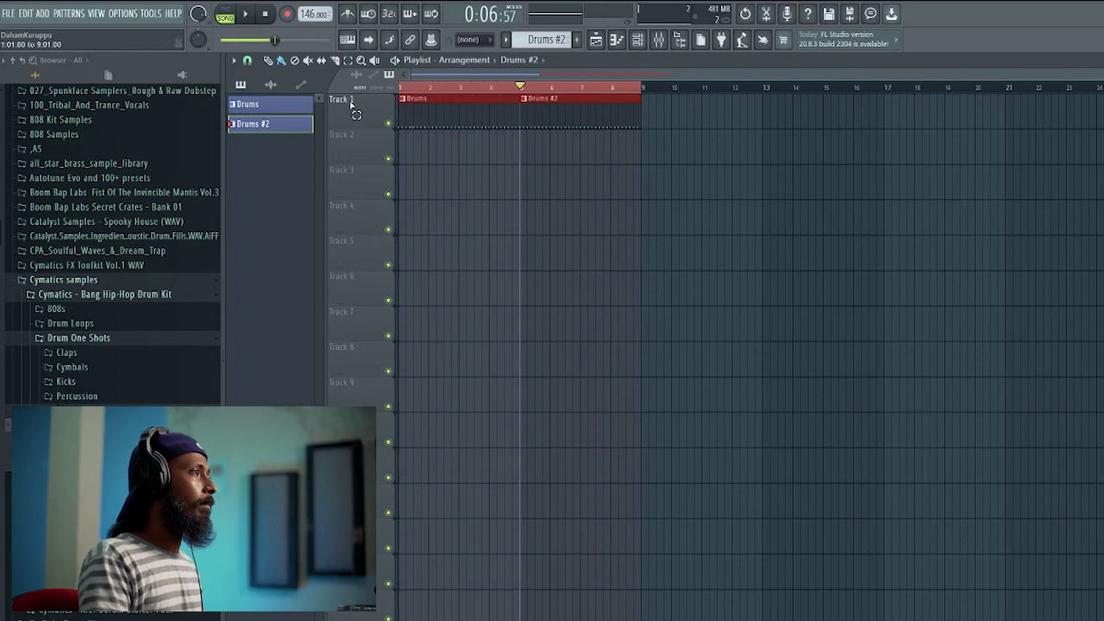
{"action": "left_click_drag", "start_coordinate": [615, 96], "coordinate": [522, 87]}
{"action": "key", "text": "space"}
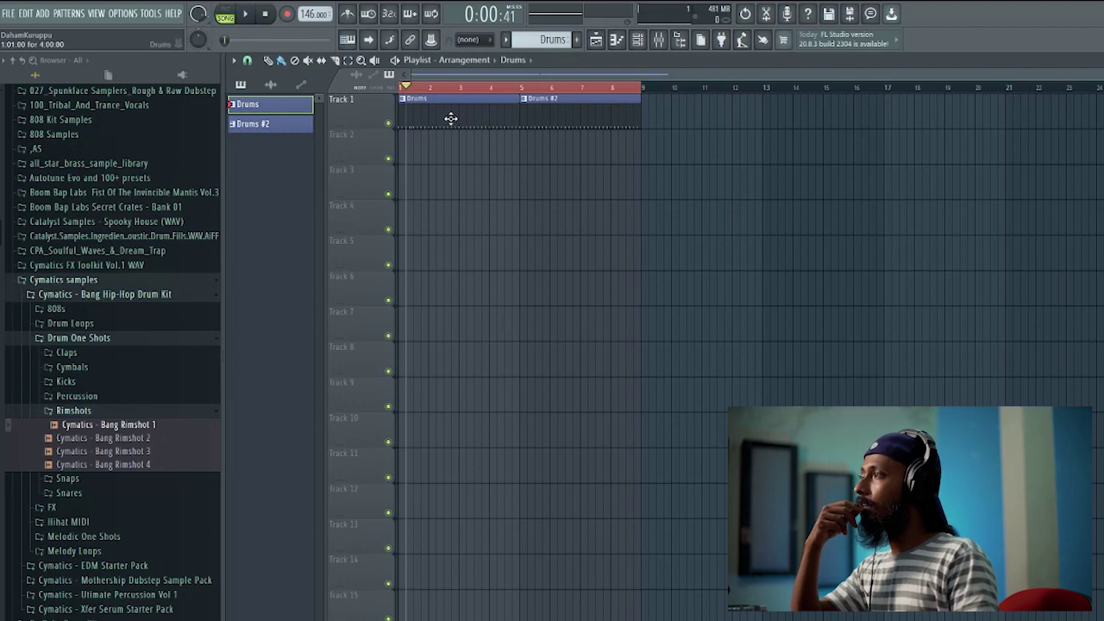
- Add a fast four-note 808 HiHat roll with rising velocities at beat 2 of bar 2 in the Drums pattern and audition it
{"action": "key", "text": "F6"}
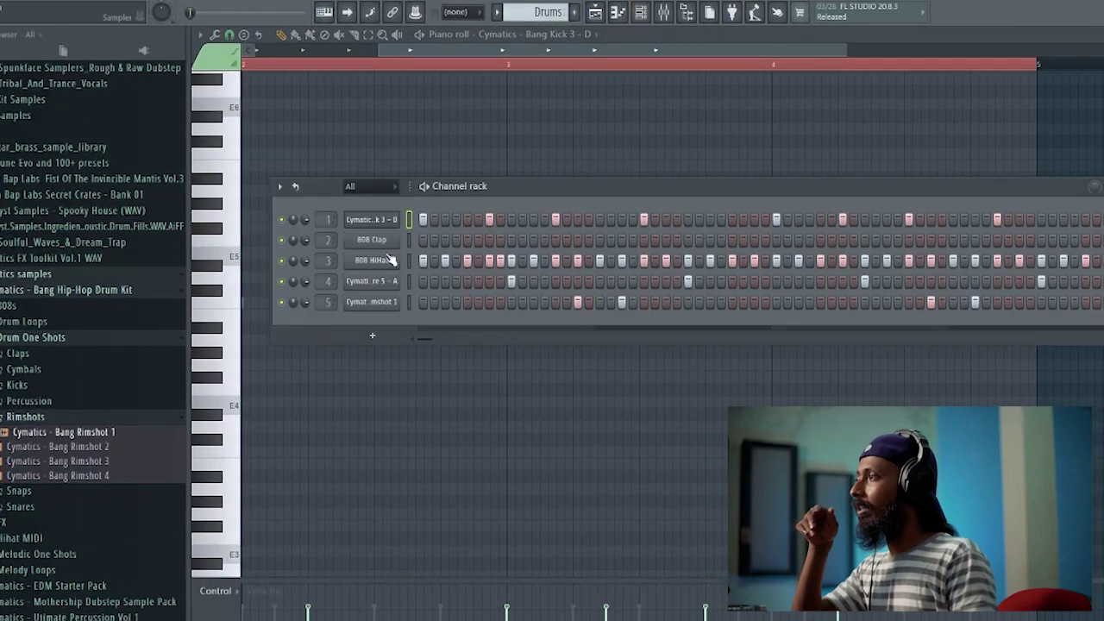
{"action": "right_click", "coordinate": [390, 259]}
{"action": "left_click", "coordinate": [405, 261]}
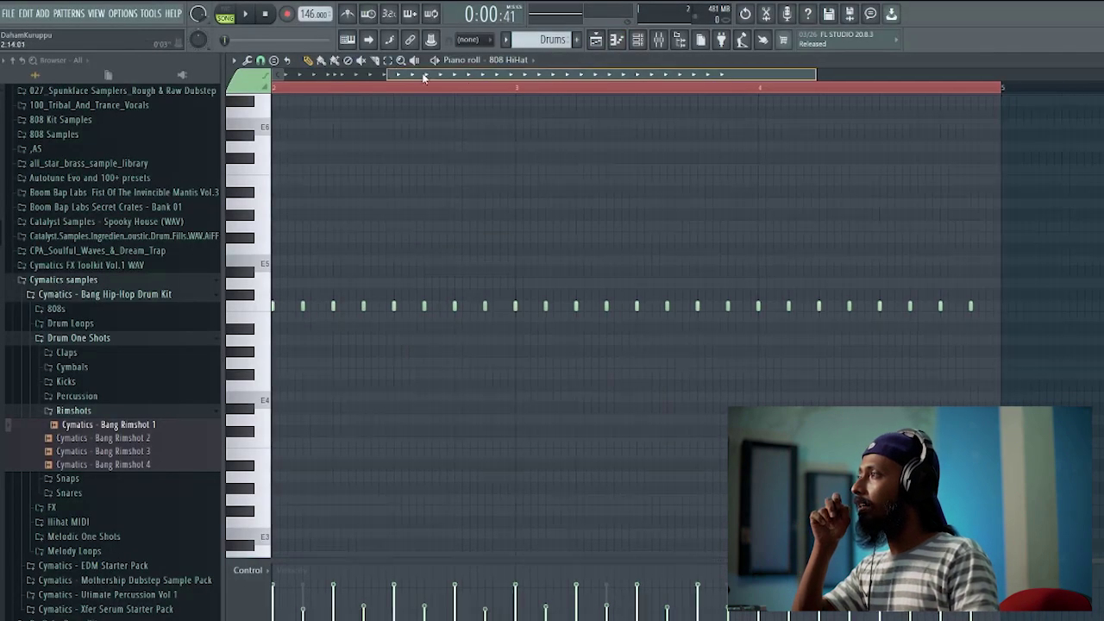
{"action": "left_click_drag", "start_coordinate": [464, 77], "coordinate": [342, 77]}
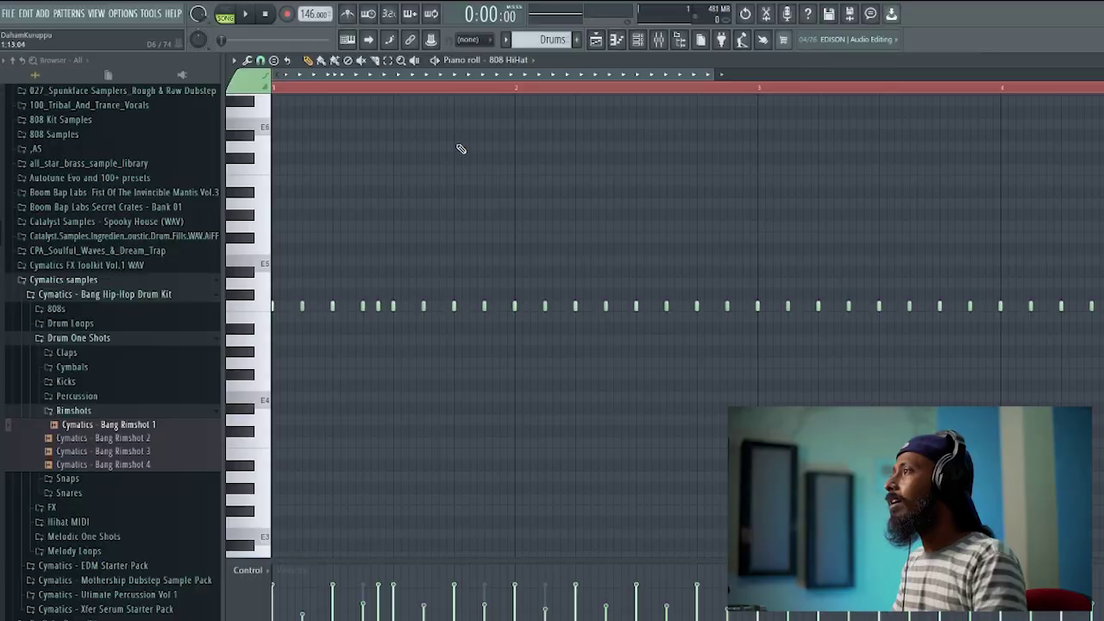
{"action": "key", "text": "space"}
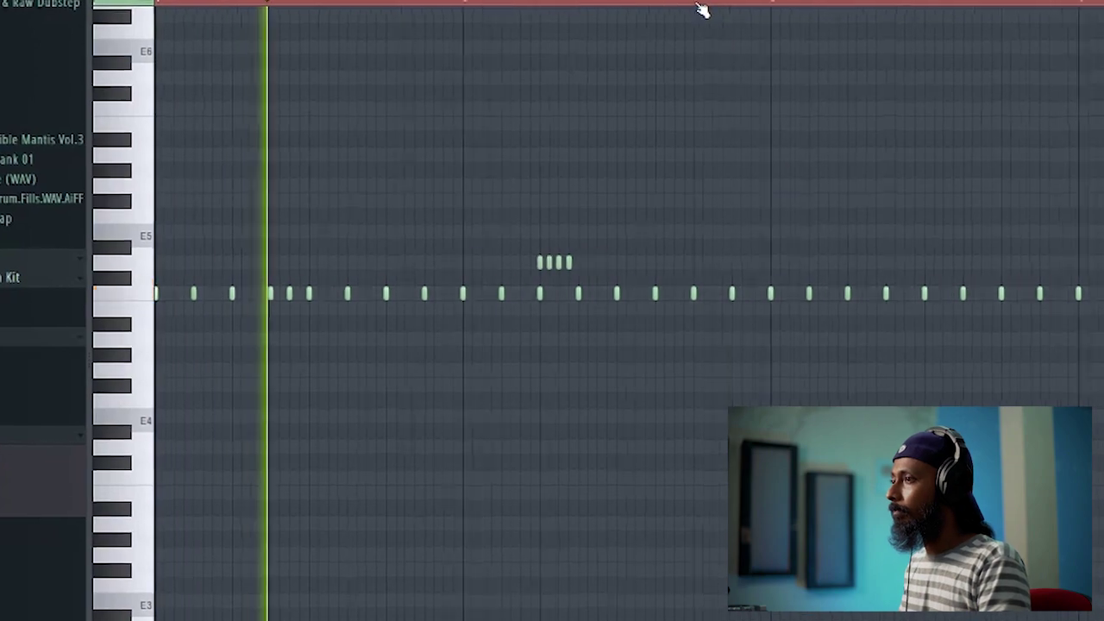
{"action": "scroll", "coordinate": [703, 10], "scroll_direction": "down", "scroll_amount": 2}
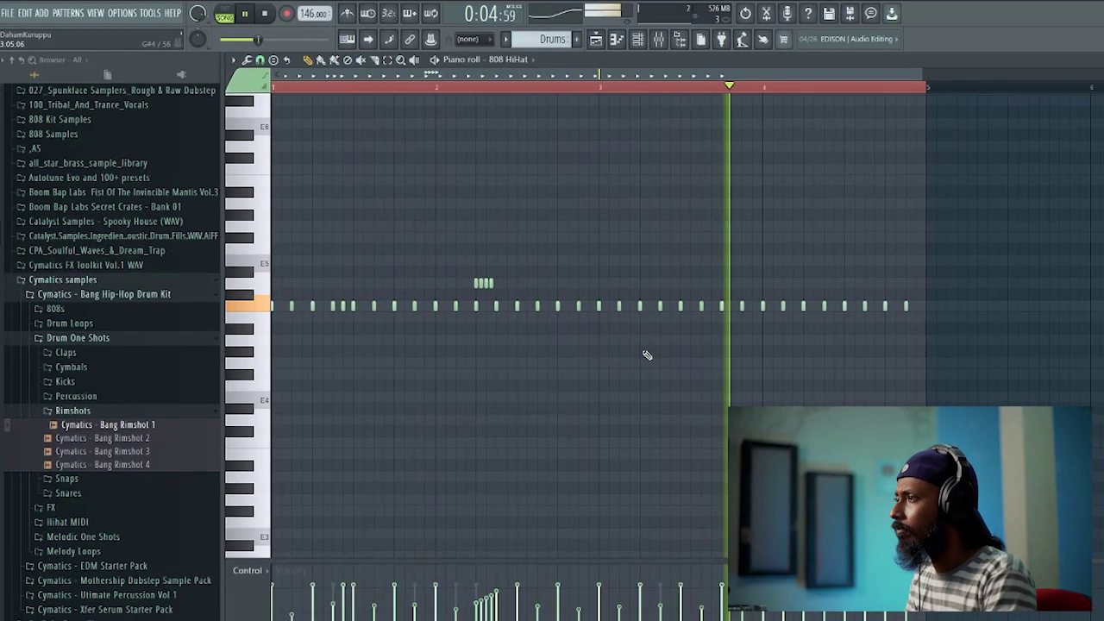
- Play the arrangement while reviewing the steps of both drum patterns and the Drums #2 kick notes in the piano roll
{"action": "key", "text": "F7"}
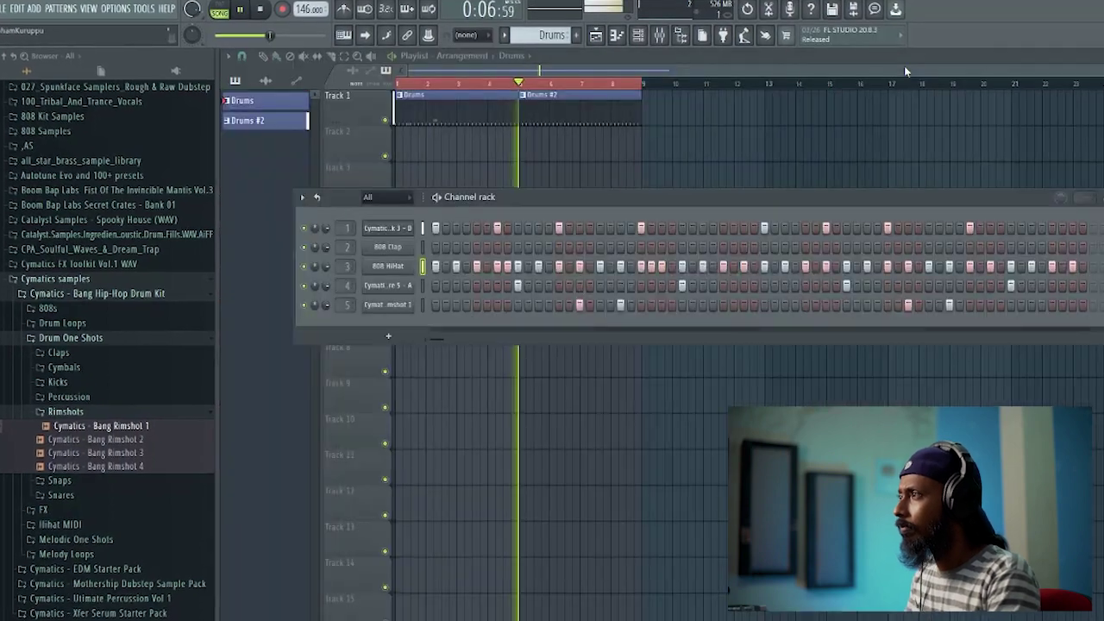
{"action": "key", "text": "F6"}
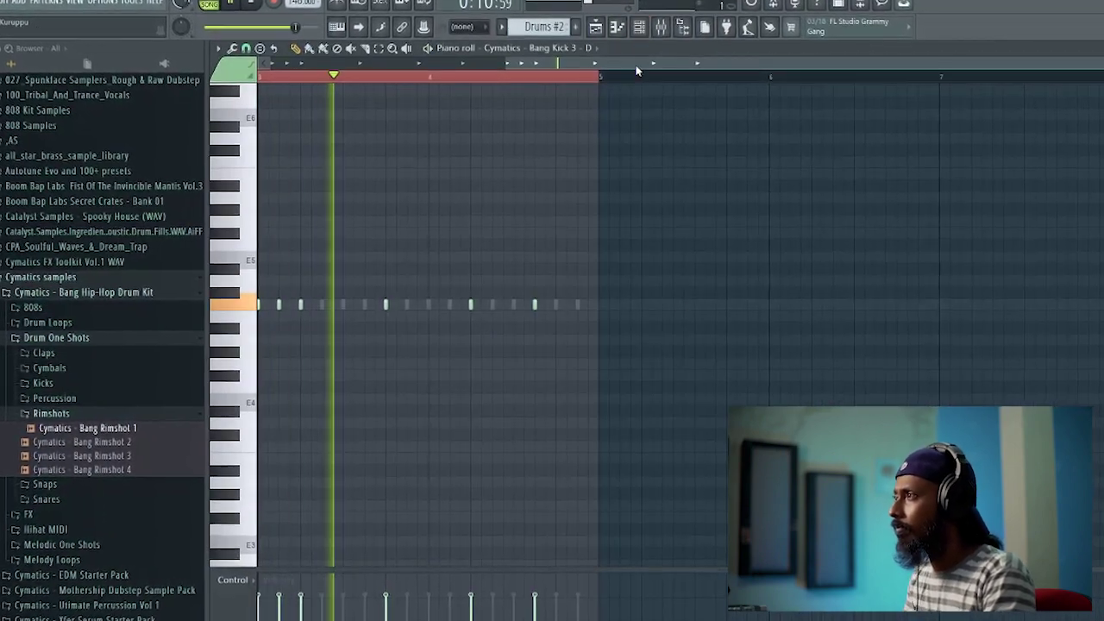
{"action": "scroll", "coordinate": [637, 69], "scroll_direction": "left", "scroll_amount": 3}
{"action": "key", "text": "F6"}
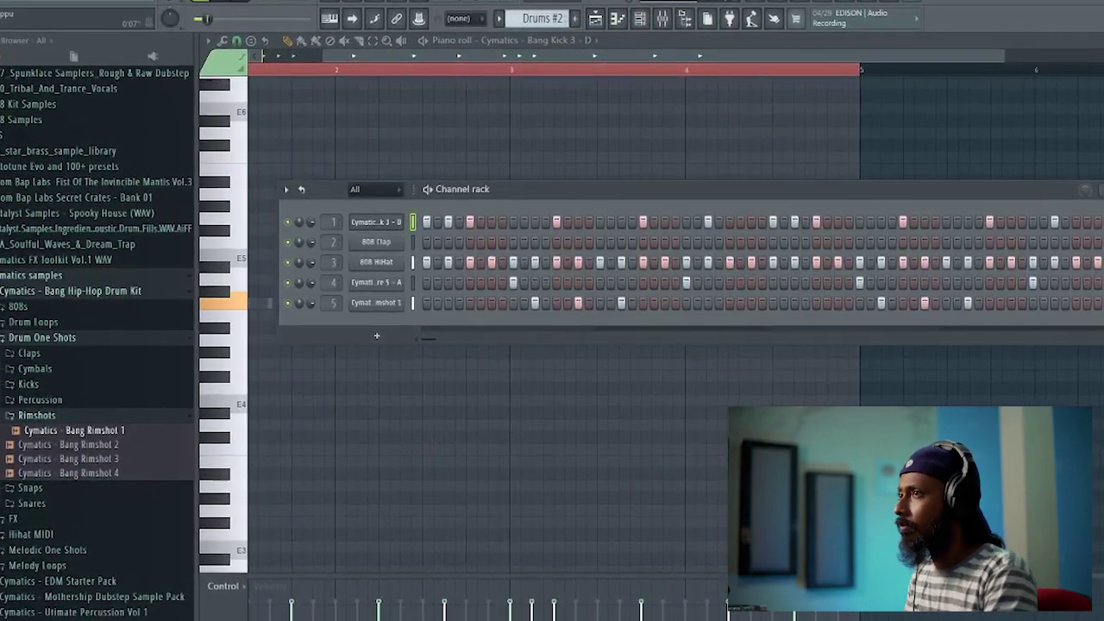
{"action": "key", "text": "F6"}
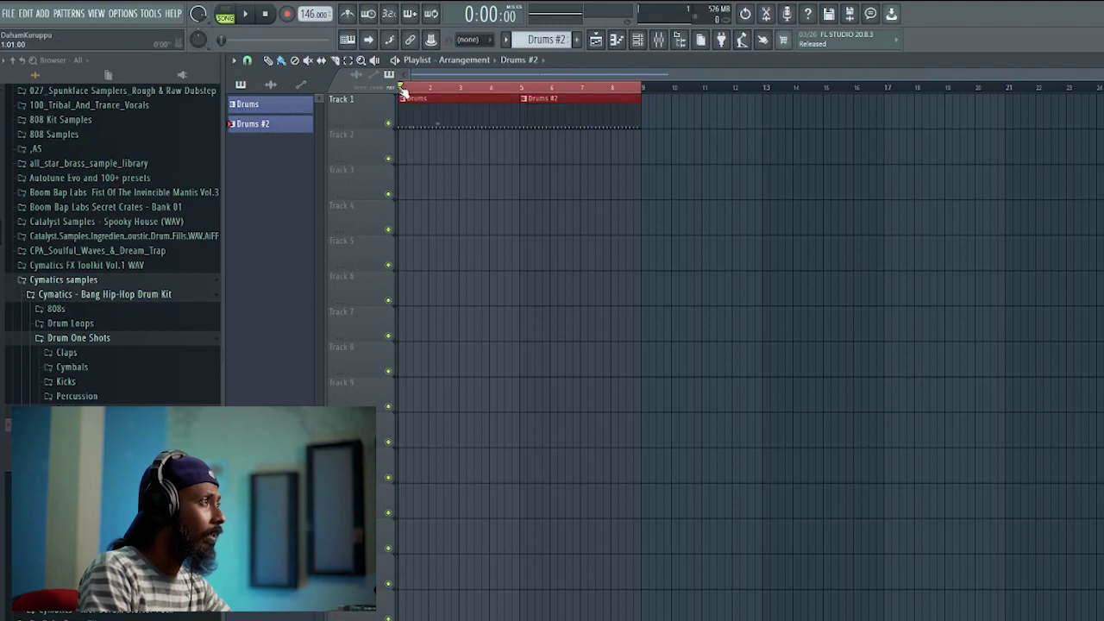
- Clear the time selection and add a playlist marker named 146 at the start of bar 1
{"action": "key", "text": "space"}
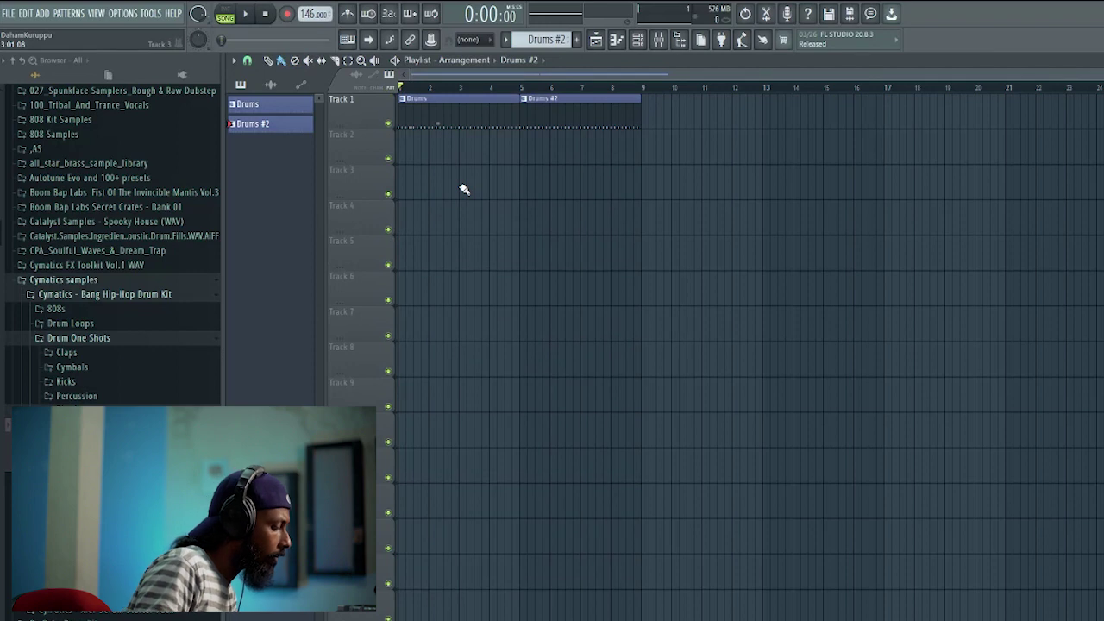
{"action": "key", "text": "alt+t"}
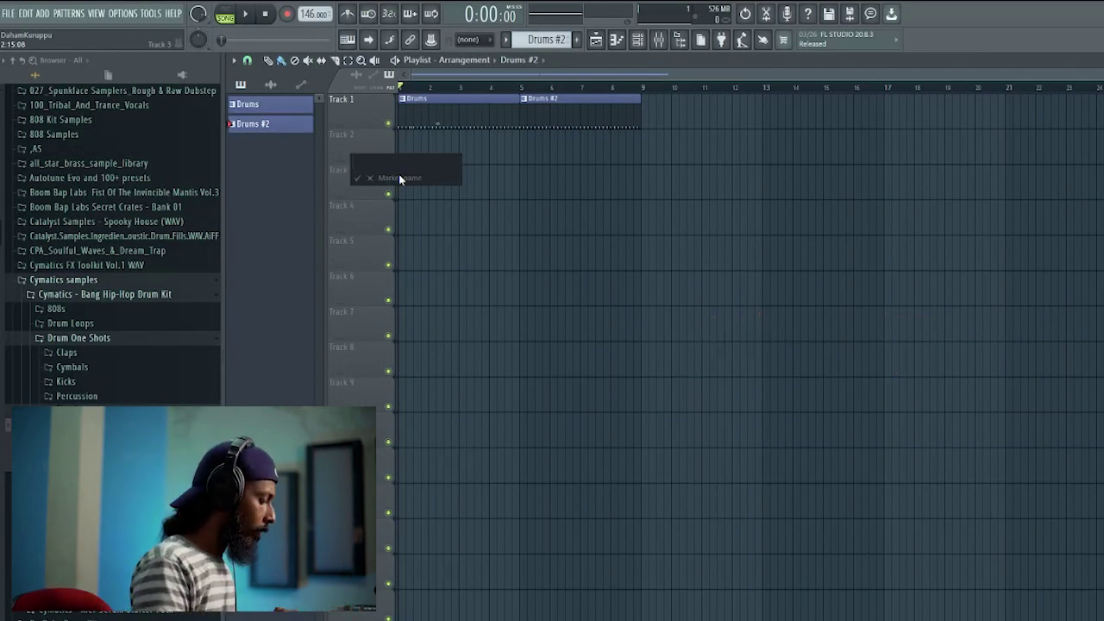
{"action": "type", "text": "146"}
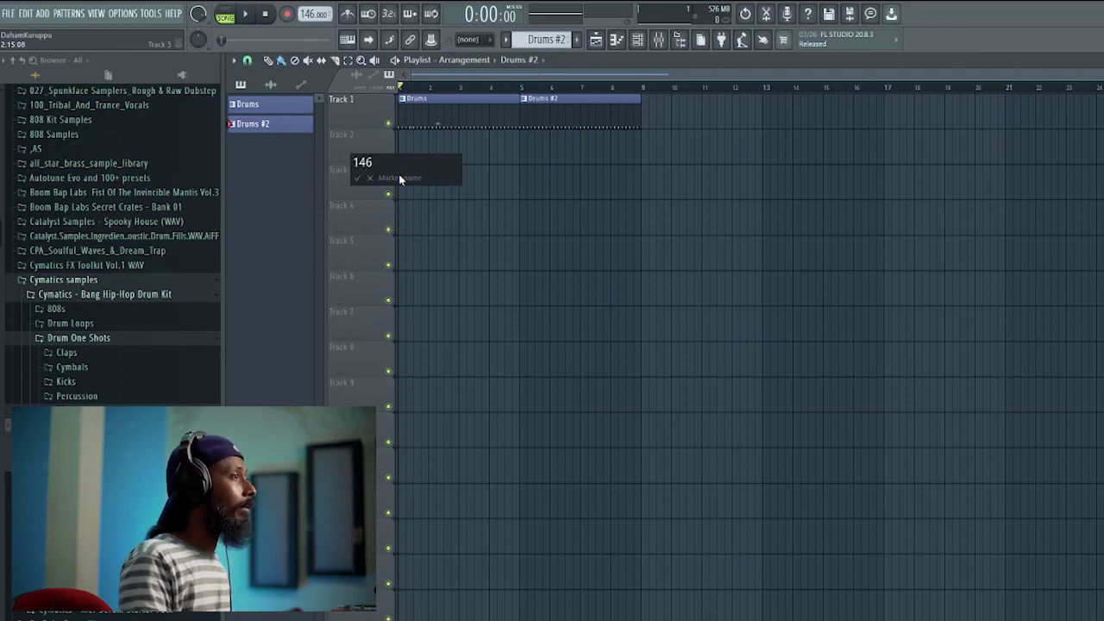
{"action": "key", "text": "Return"}
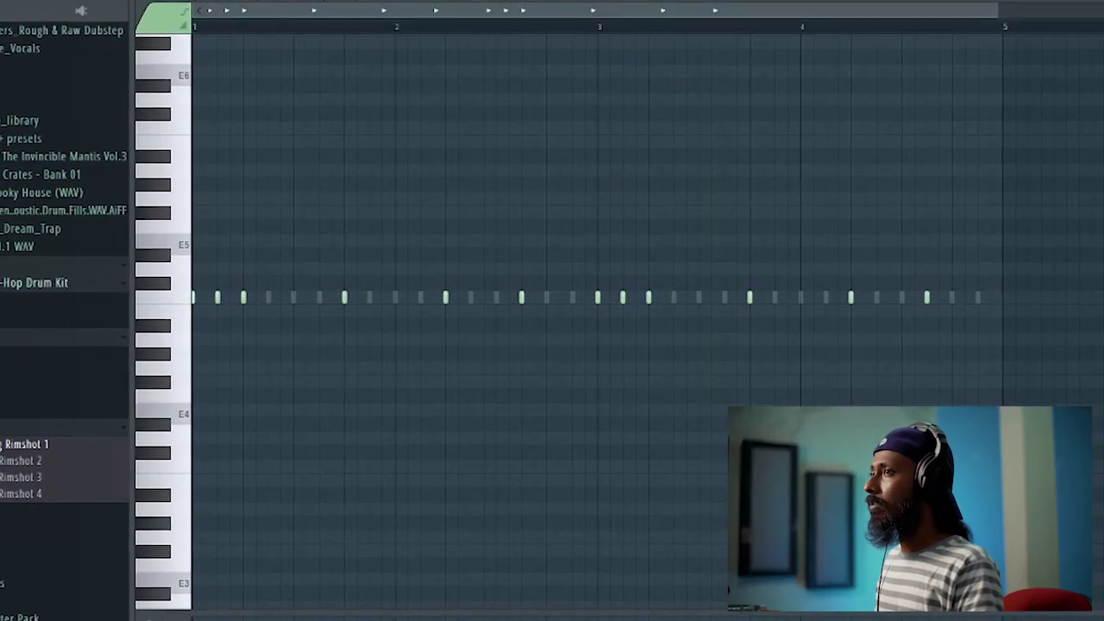
- Clear all snare, rimshot and kick steps from the Drums #3 pattern
{"action": "key", "text": "F6"}
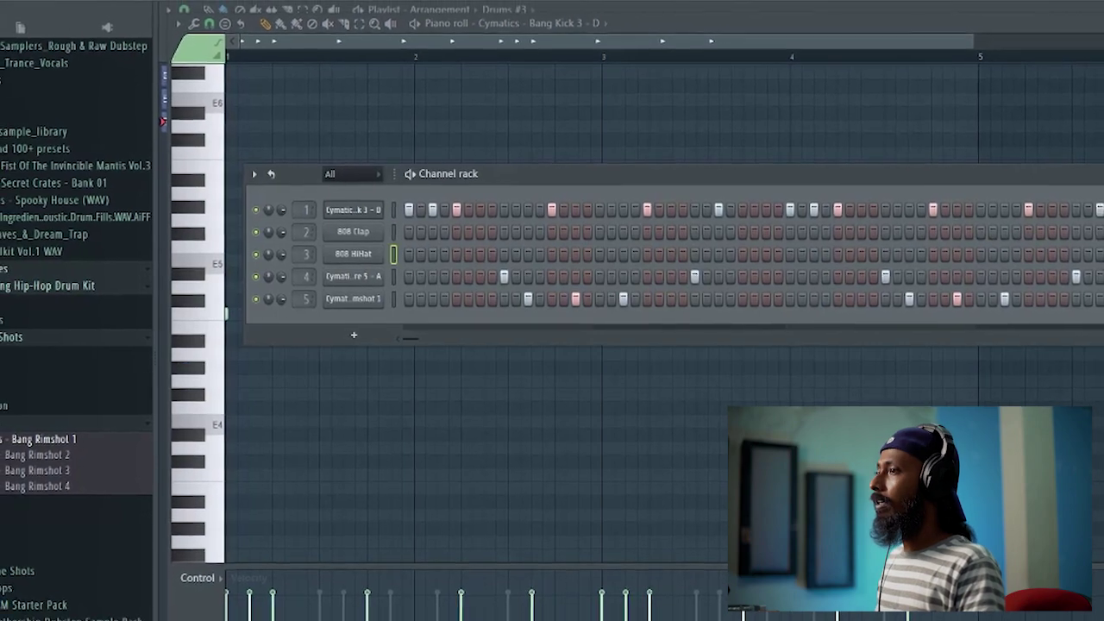
{"action": "left_click_drag", "start_coordinate": [480, 306], "coordinate": [1023, 299]}
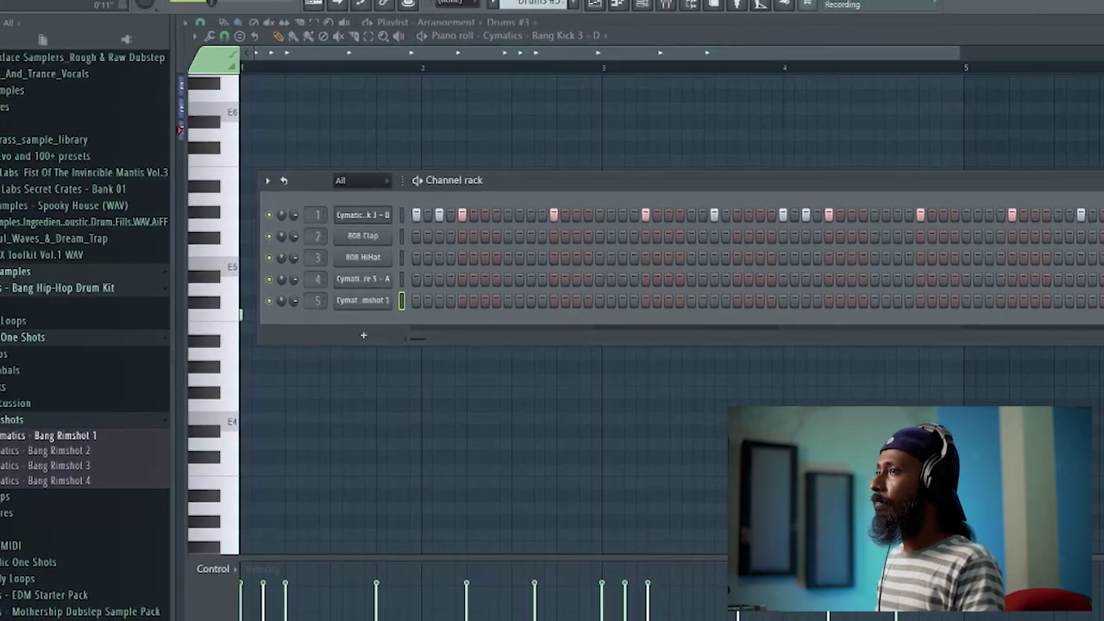
{"action": "left_click_drag", "start_coordinate": [1073, 213], "coordinate": [508, 219]}
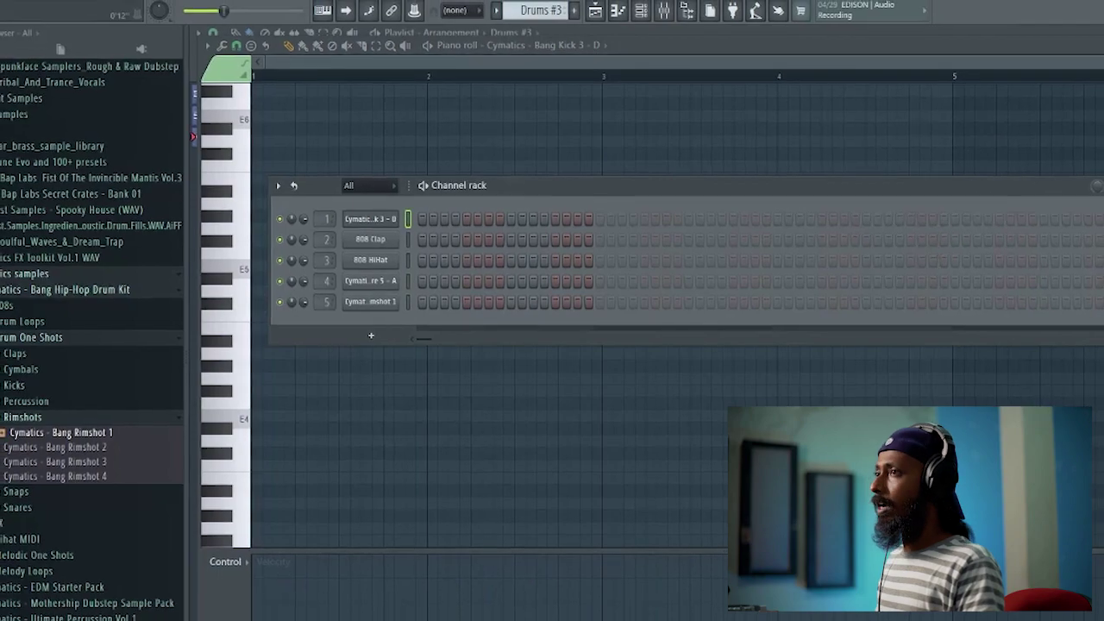
- Extend the Drums #3 clip on Track 1 to four bars, spanning bars 9 to 13 of the playlist
{"action": "key", "text": "F5"}
{"action": "key", "text": "F6"}
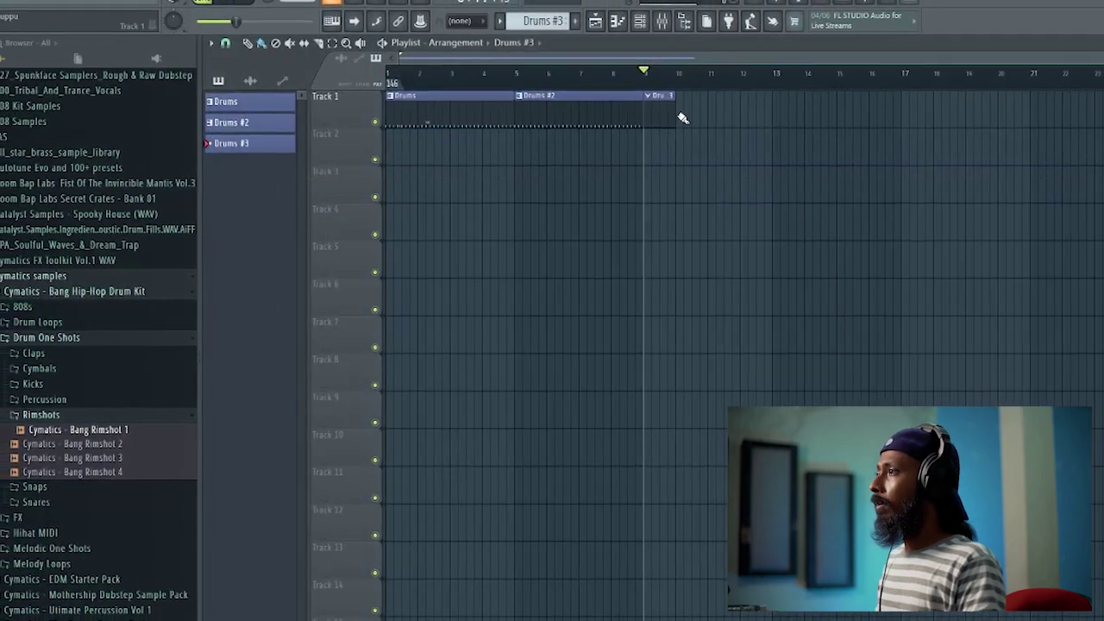
{"action": "left_click_drag", "start_coordinate": [683, 118], "coordinate": [765, 118]}
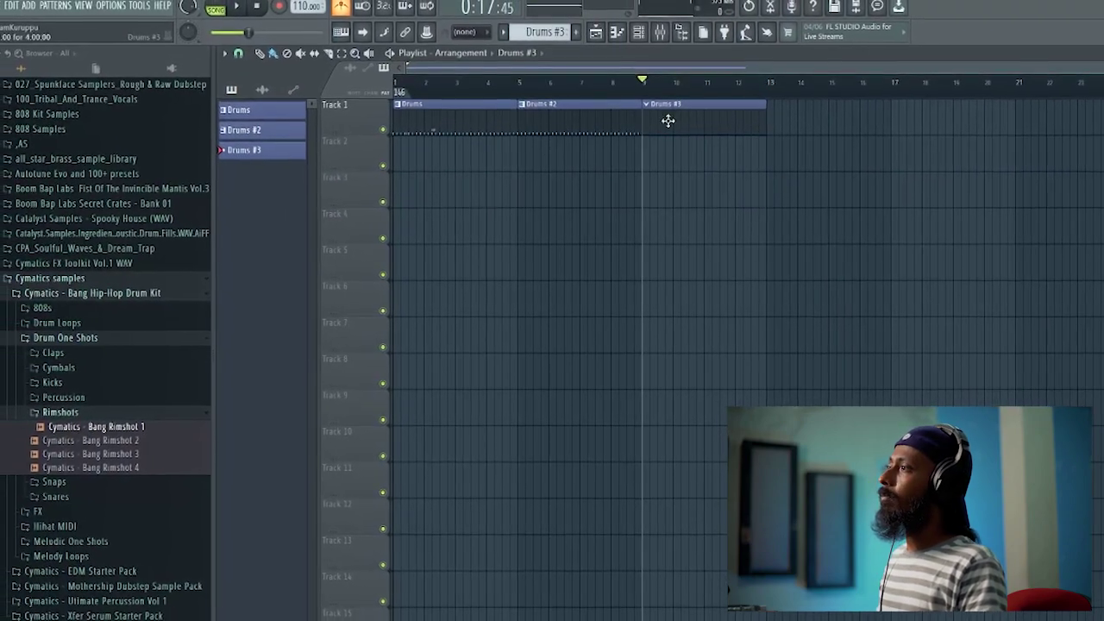
- Add a playlist marker named 110 at the start of bar 9, where the Drums #3 clip begins
{"action": "right_click", "coordinate": [645, 92]}
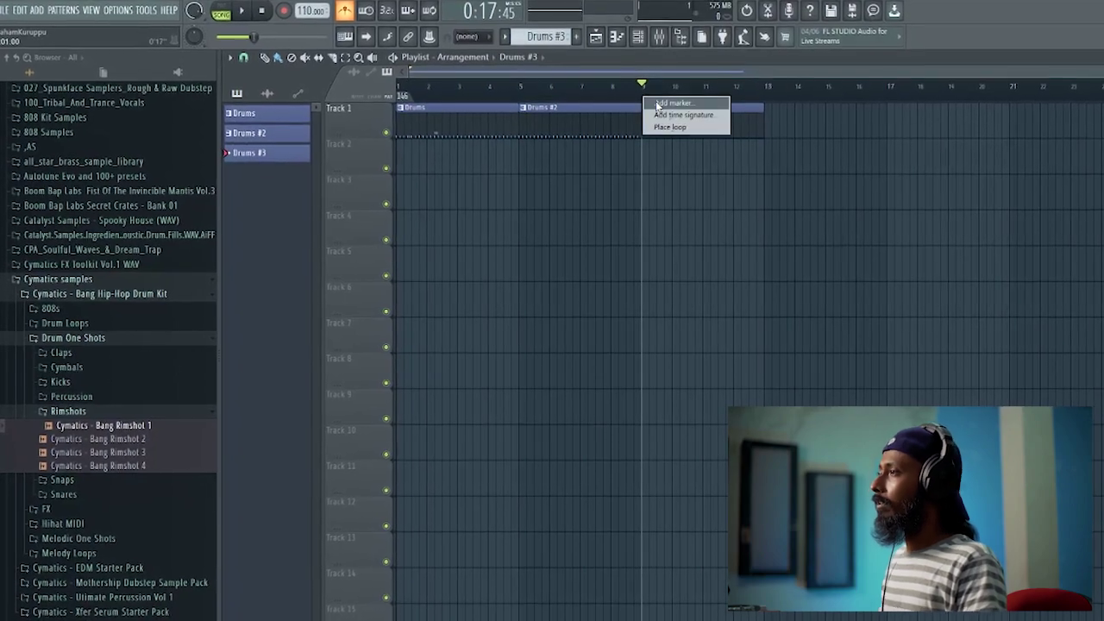
{"action": "left_click", "coordinate": [655, 102]}
{"action": "type", "text": "110"}
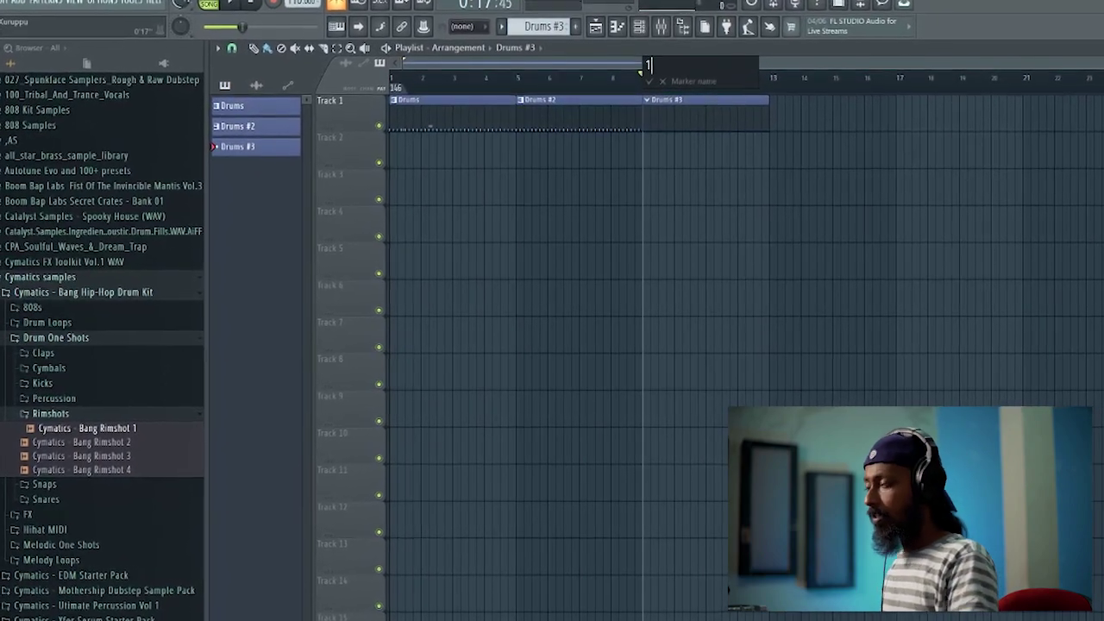
{"action": "key", "text": "Return"}
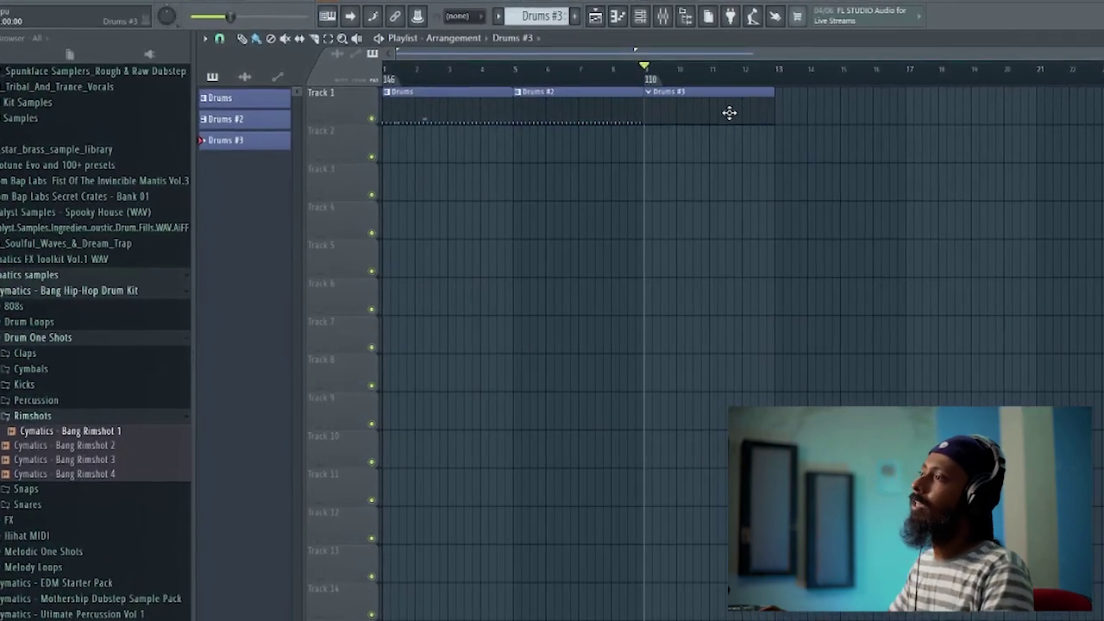
- Move the Channel rack below the clips and select bars 9 to 13 over the Drums #3 clip
{"action": "left_click", "coordinate": [640, 16]}
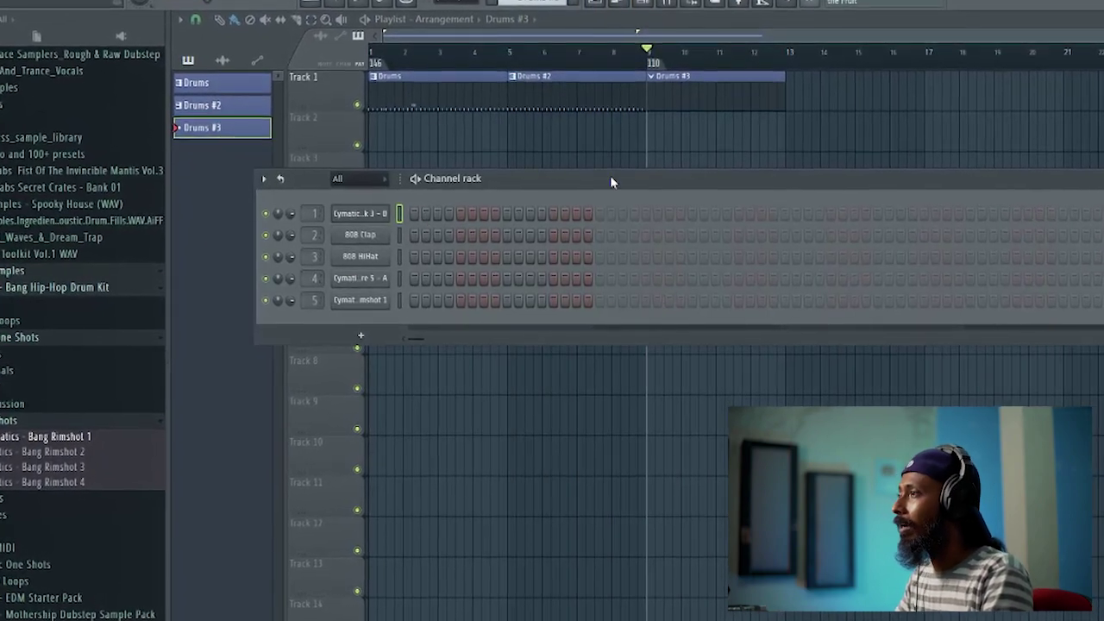
{"action": "left_click_drag", "start_coordinate": [609, 181], "coordinate": [691, 297]}
{"action": "left_click_drag", "start_coordinate": [658, 54], "coordinate": [794, 53]}
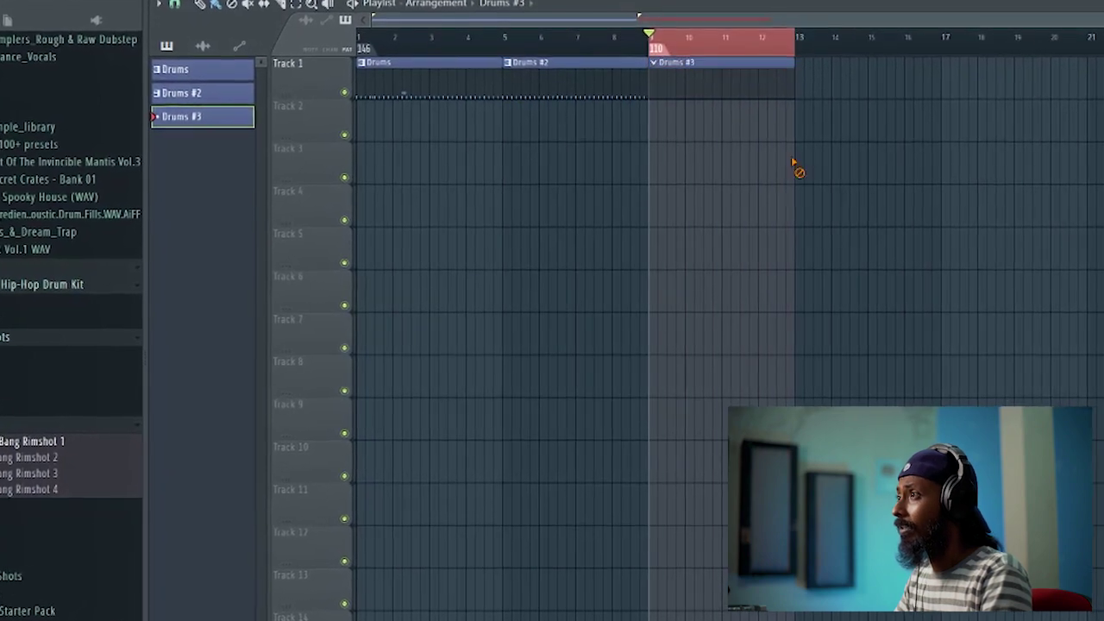
{"action": "left_click_drag", "start_coordinate": [794, 166], "coordinate": [680, 76]}
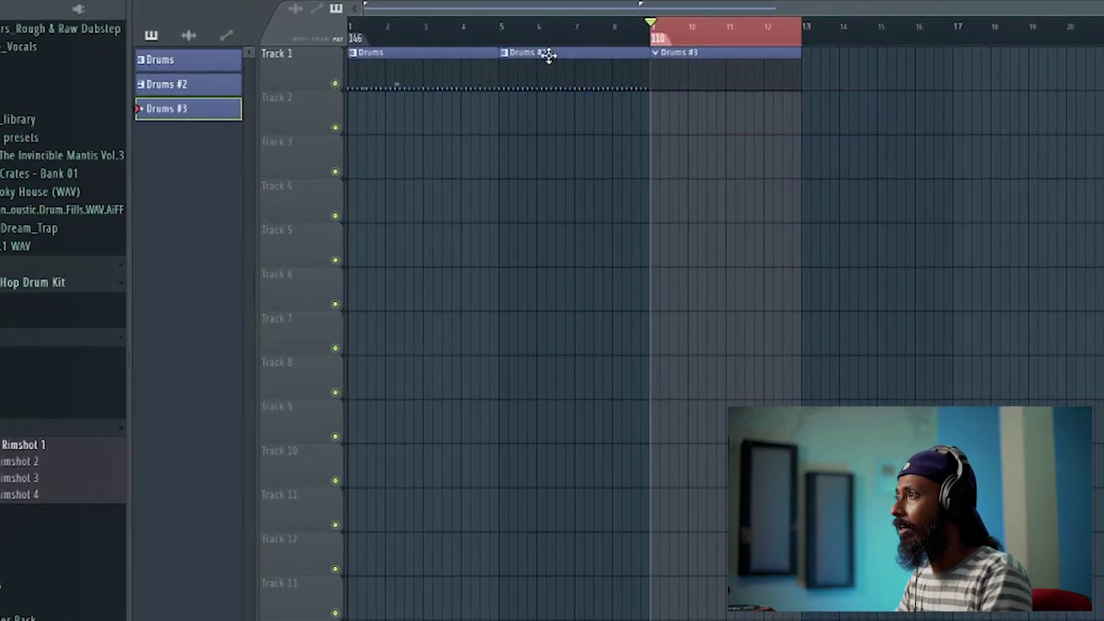
- Place Drums #3 kicks on steps 1, 3, 33, 35, 47, 53 and 55 during playback, and add snare and rimshot hits
{"action": "key", "text": "F6"}
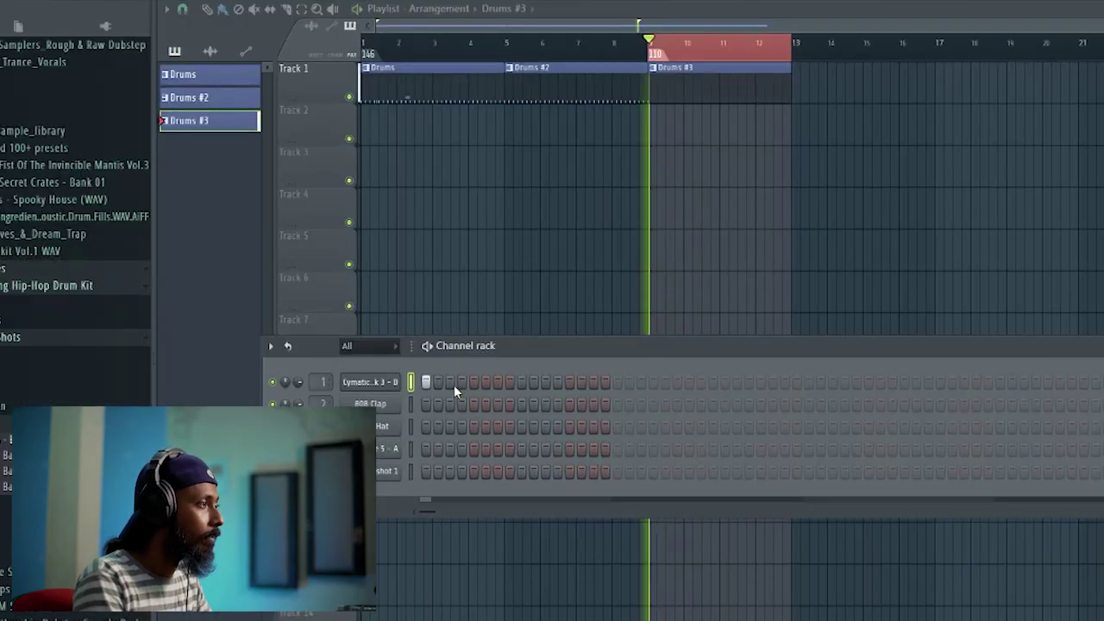
{"action": "left_click", "coordinate": [474, 377]}
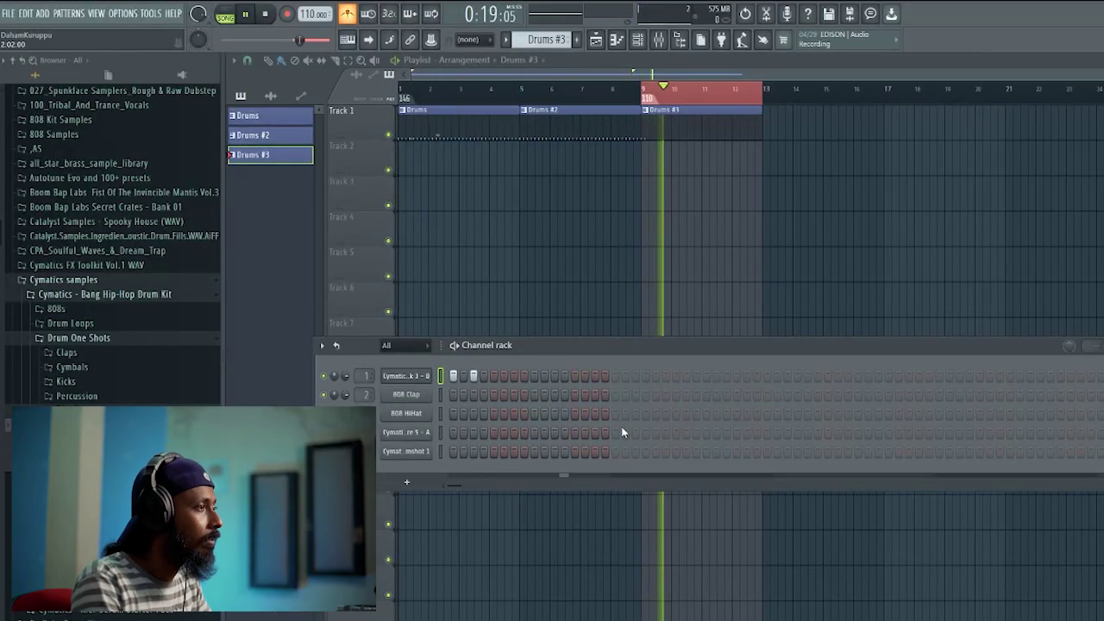
{"action": "left_click", "coordinate": [773, 376]}
{"action": "left_click", "coordinate": [794, 376]}
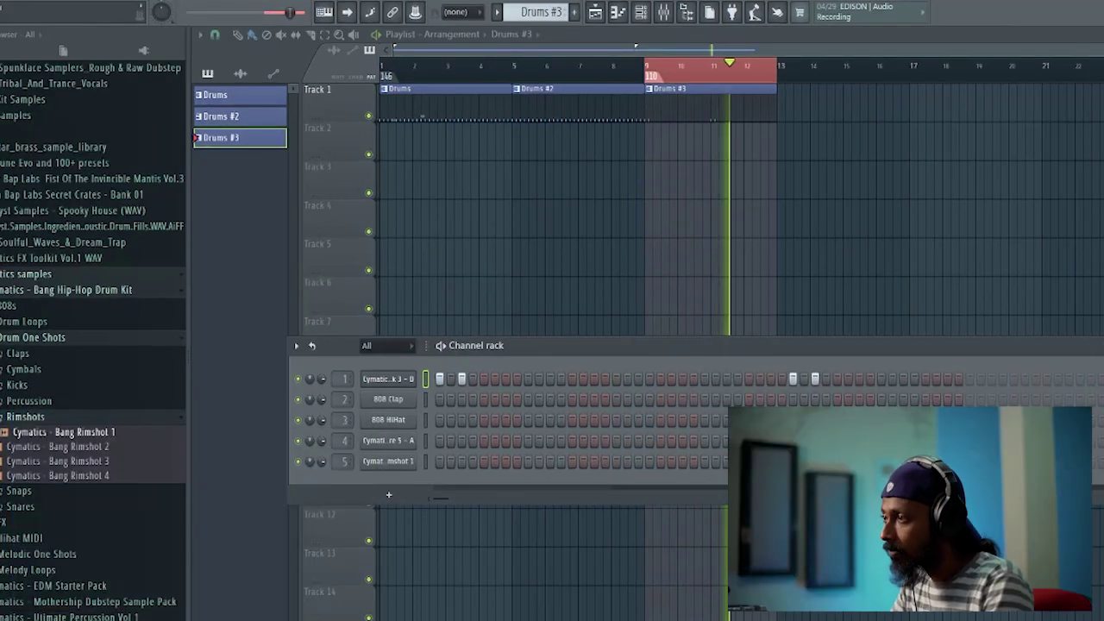
{"action": "left_click", "coordinate": [948, 379]}
{"action": "left_click", "coordinate": [1013, 378]}
{"action": "left_click", "coordinate": [1036, 378]}
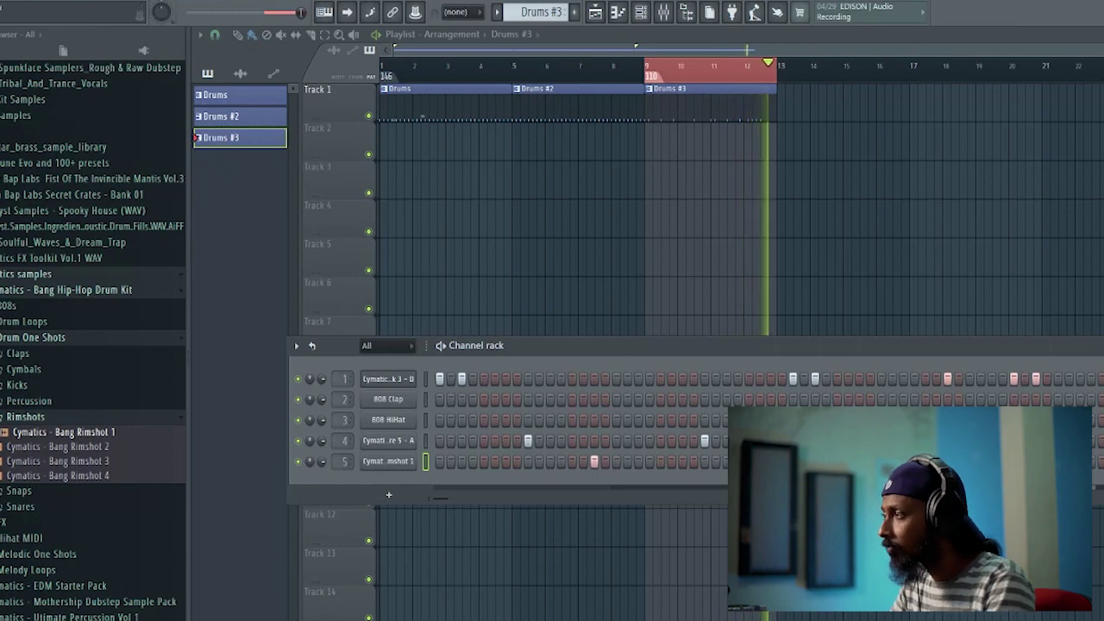
- Open the 808 HiHat in the piano roll and draw its first C5 notes every two steps in bar 1
{"action": "right_click", "coordinate": [389, 420]}
{"action": "left_click", "coordinate": [474, 420]}
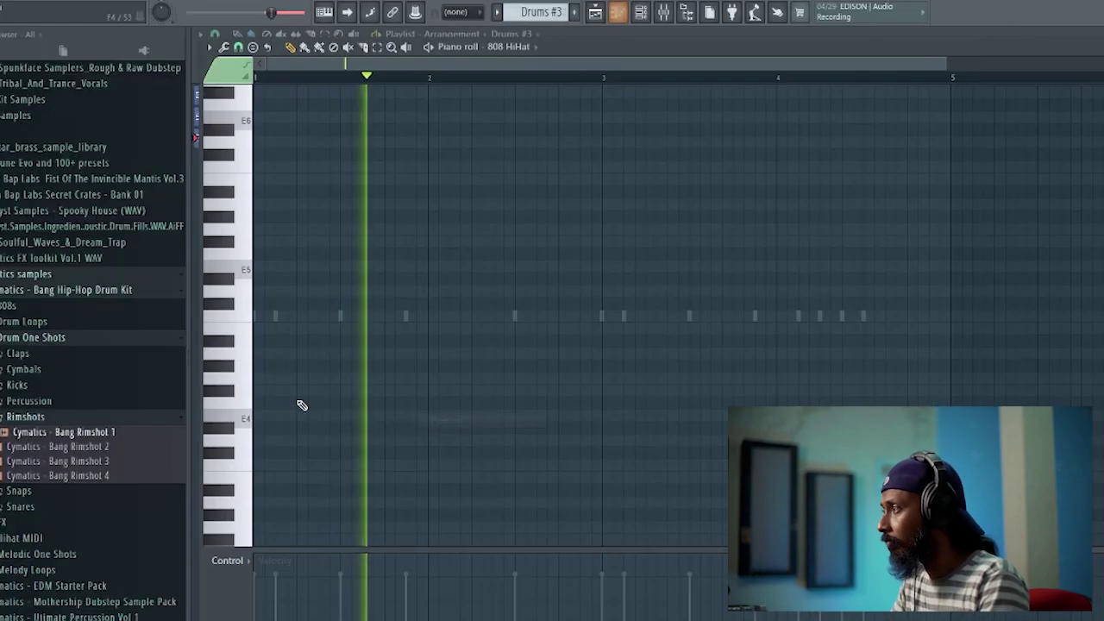
{"action": "left_click", "coordinate": [265, 315]}
{"action": "left_click", "coordinate": [274, 317]}
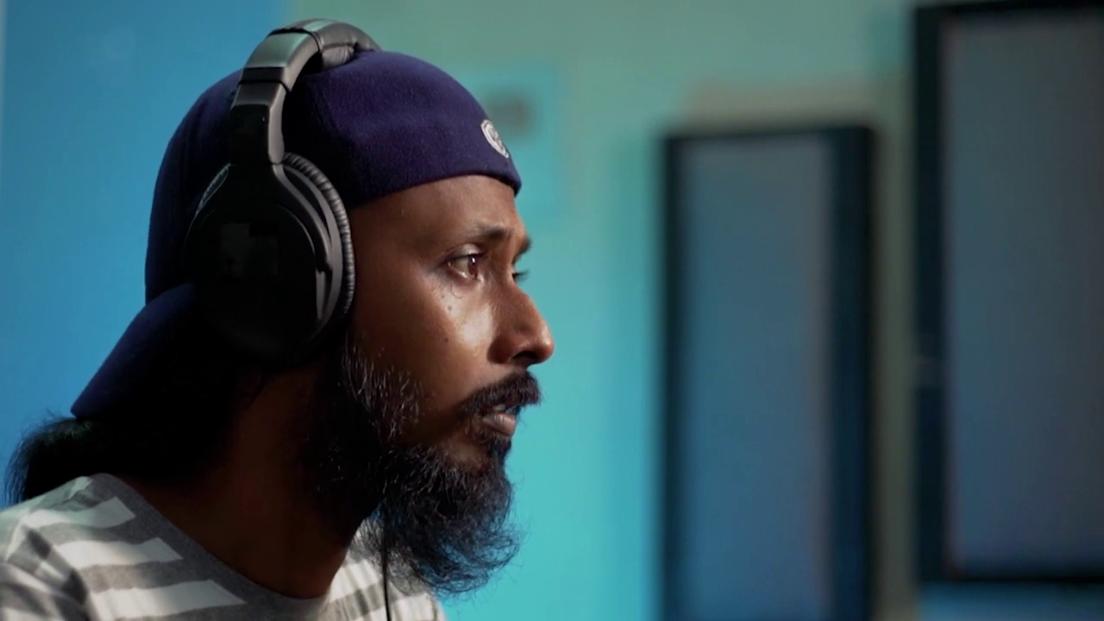
{"action": "left_click", "coordinate": [323, 318]}
{"action": "left_click", "coordinate": [343, 318]}
{"action": "key", "text": "space"}
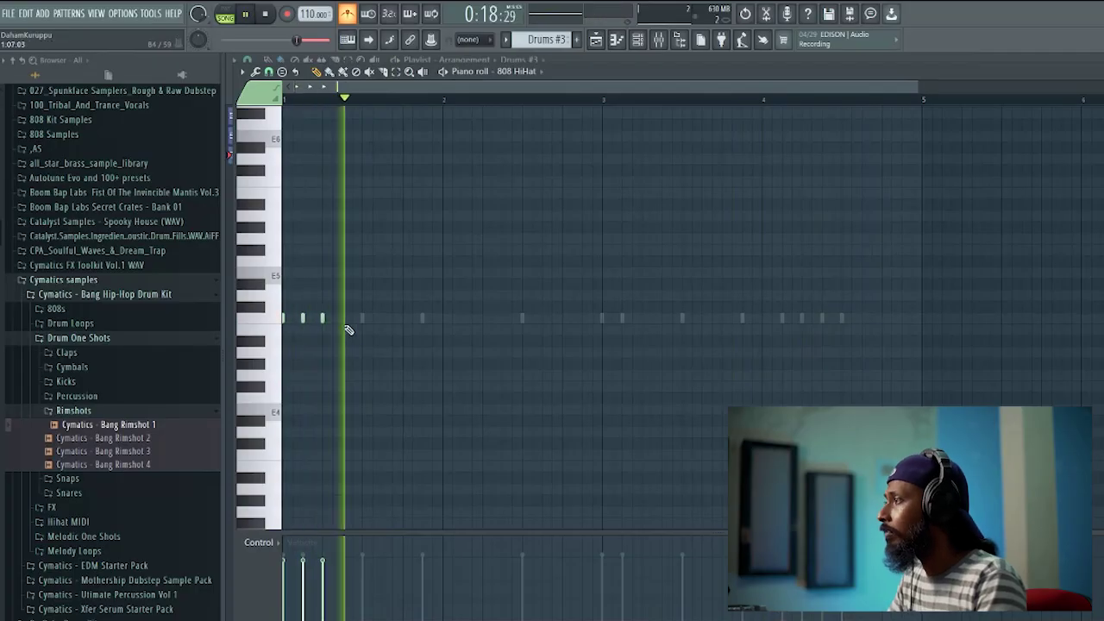
- Duplicate the 808 HiHat notes repeatedly until they fill all four bars of Drums #3, and deselect them
{"action": "left_click_drag", "start_coordinate": [375, 355], "coordinate": [392, 315]}
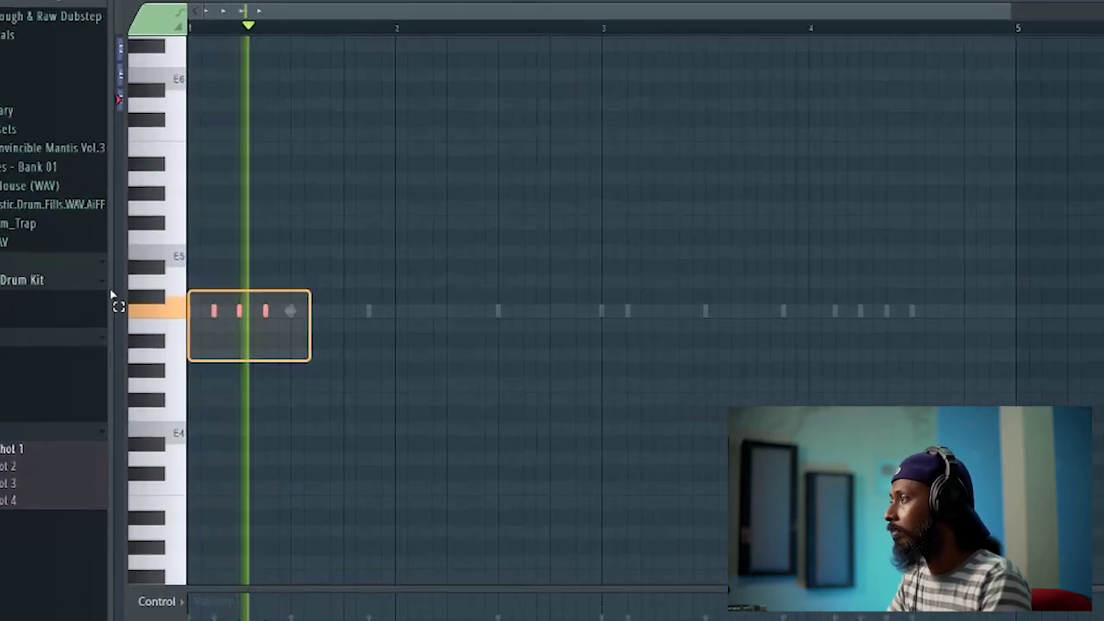
{"action": "left_click_drag", "start_coordinate": [269, 302], "coordinate": [249, 299]}
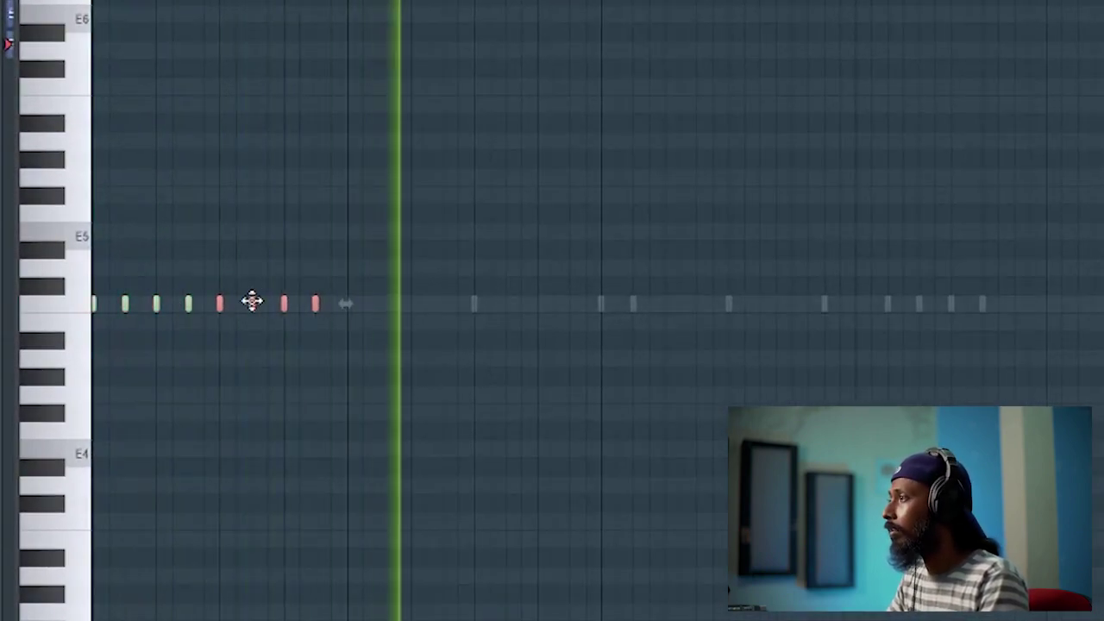
{"action": "left_click", "coordinate": [237, 348]}
{"action": "key", "text": "ctrl+a"}
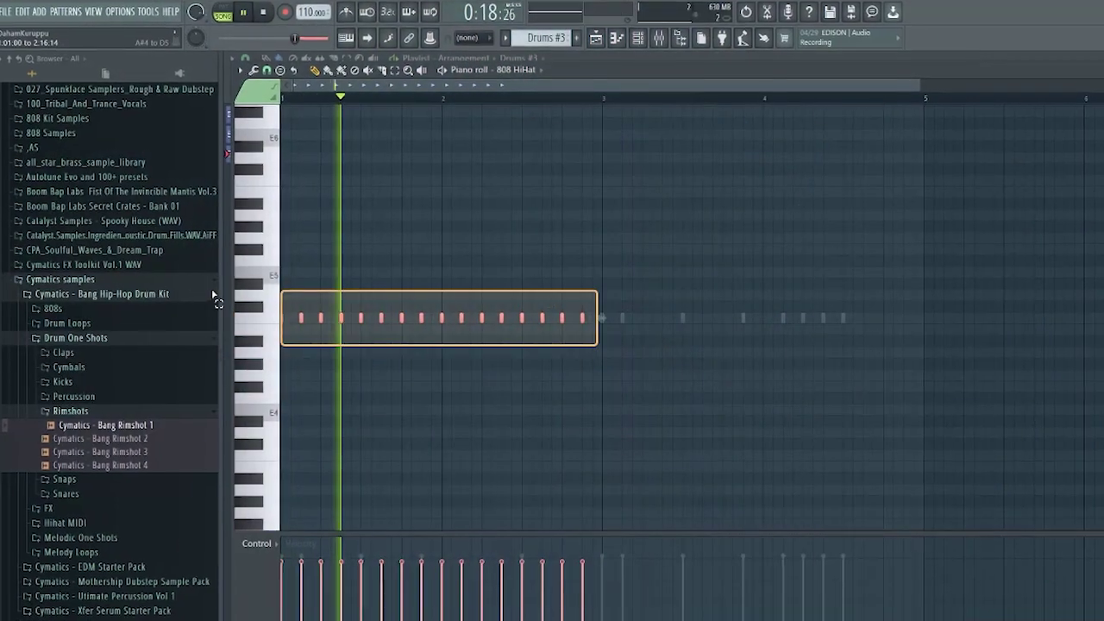
{"action": "key", "text": "ctrl+b"}
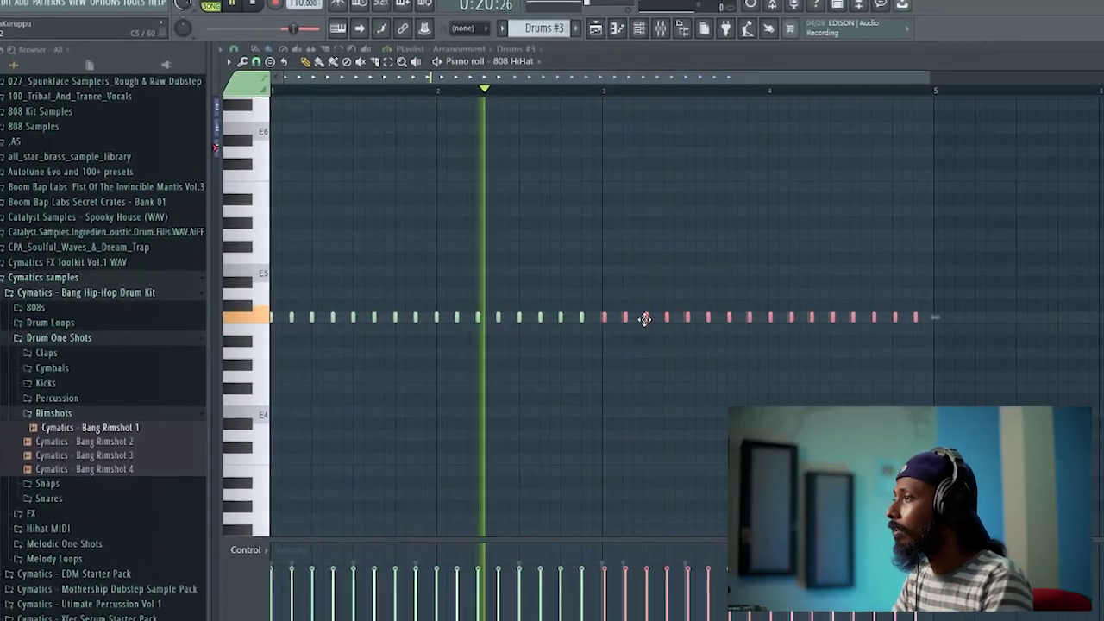
{"action": "key", "text": "ctrl+d"}
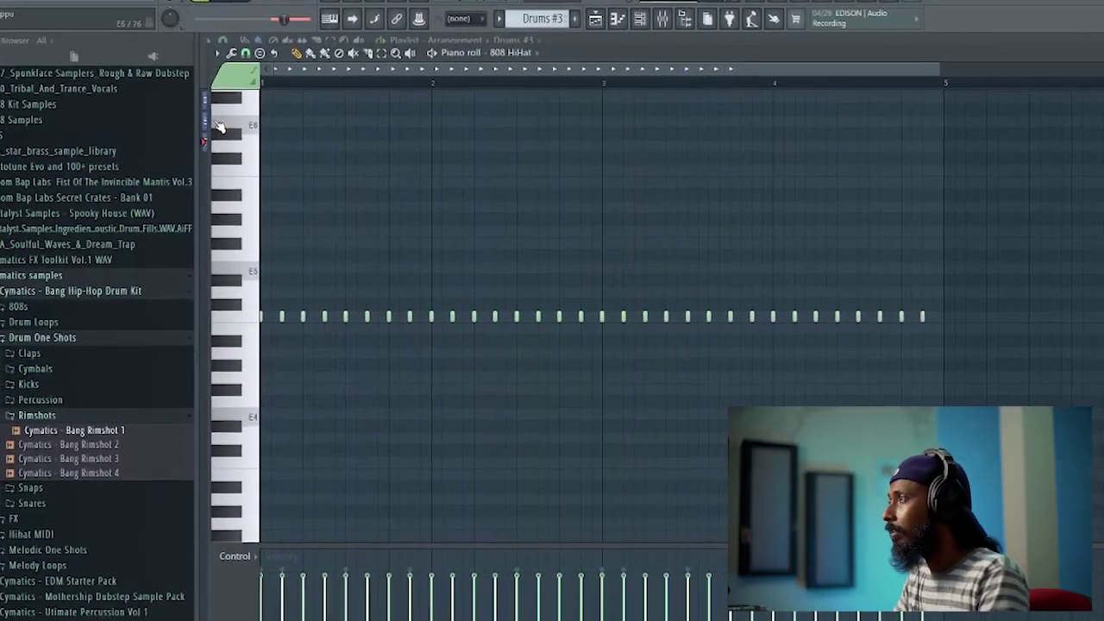
- Add three extra C5 hi-hat notes at beat 4 of bar 1 to form a fast five-note roll
{"action": "scroll", "coordinate": [419, 184], "scroll_direction": "up", "scroll_amount": 3}
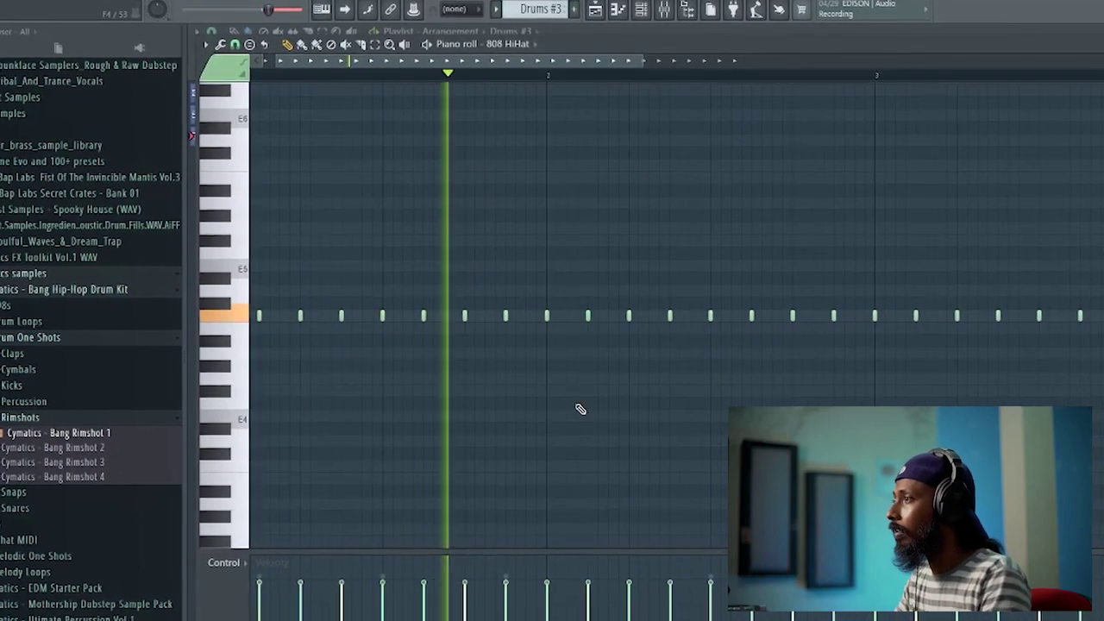
{"action": "left_click", "coordinate": [470, 314]}
{"action": "left_click", "coordinate": [481, 314]}
{"action": "left_click", "coordinate": [491, 314]}
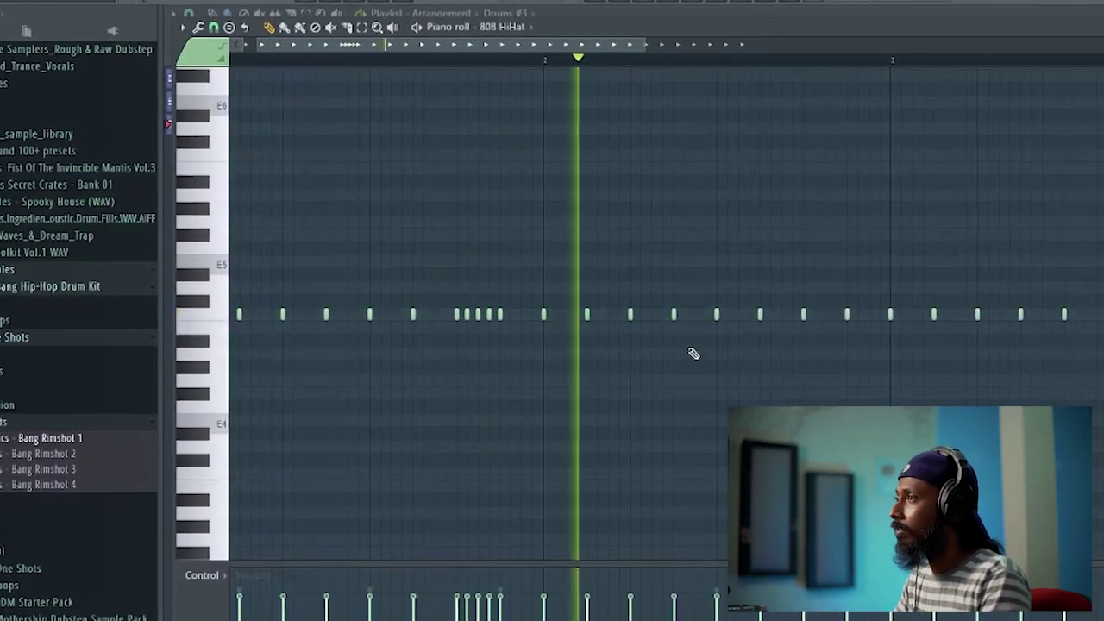
- Add a three-note hi-hat roll at A4 in bar 2, halfway between beats 3 and 4
{"action": "left_click_drag", "start_coordinate": [546, 51], "coordinate": [606, 51]}
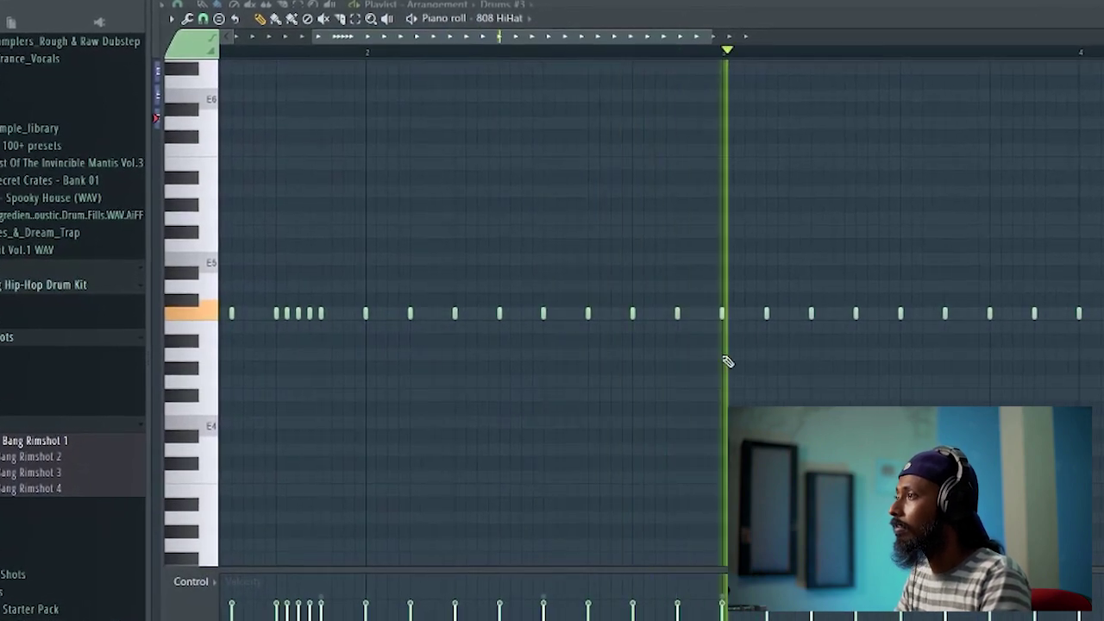
{"action": "left_click", "coordinate": [610, 354]}
{"action": "left_click", "coordinate": [598, 355]}
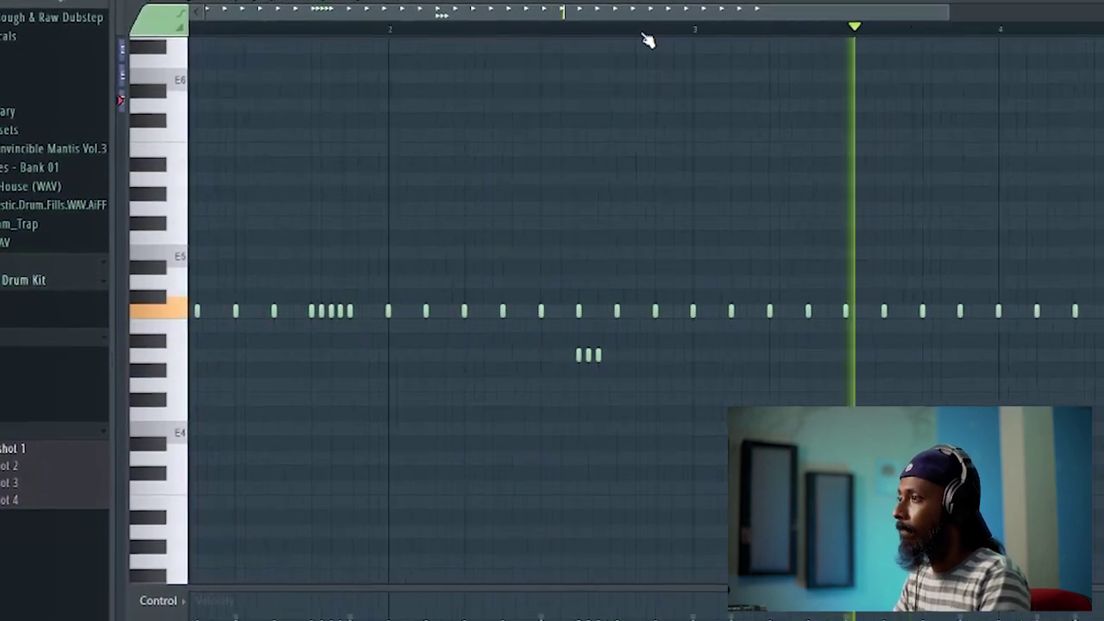
{"action": "scroll", "coordinate": [647, 40], "scroll_direction": "down", "scroll_amount": 3}
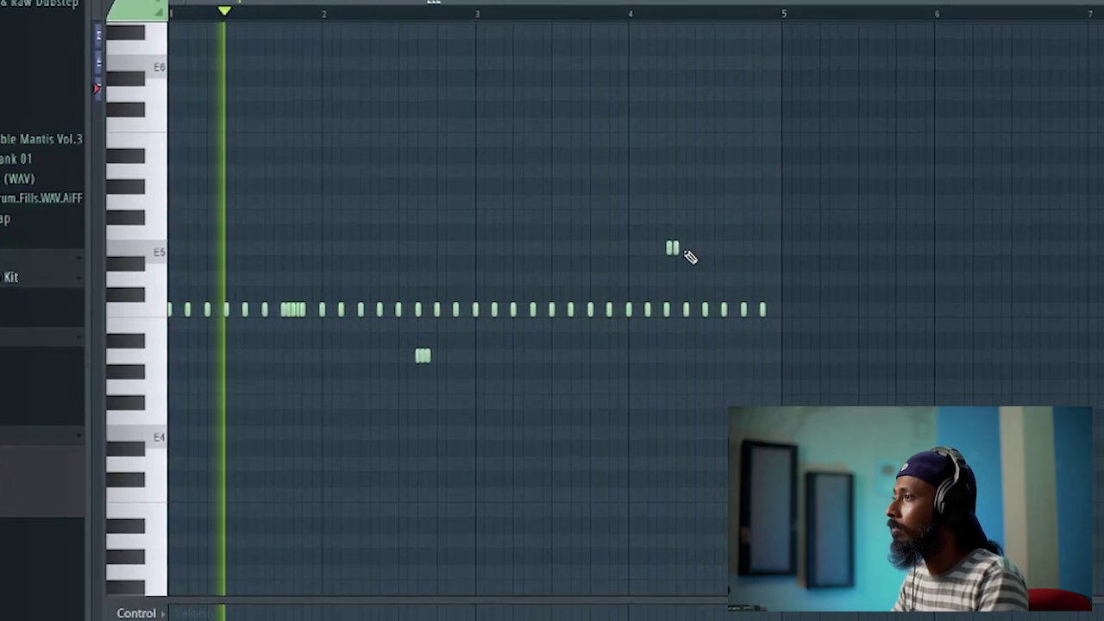
{"action": "scroll", "coordinate": [665, 20], "scroll_direction": "up", "scroll_amount": 3}
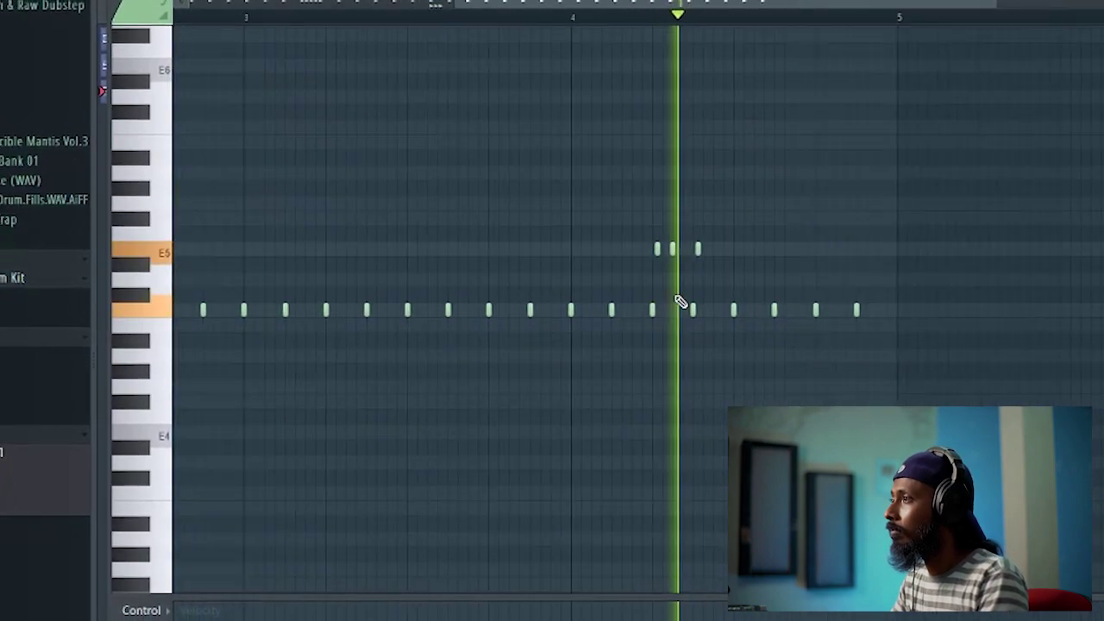
{"action": "key", "text": "space"}
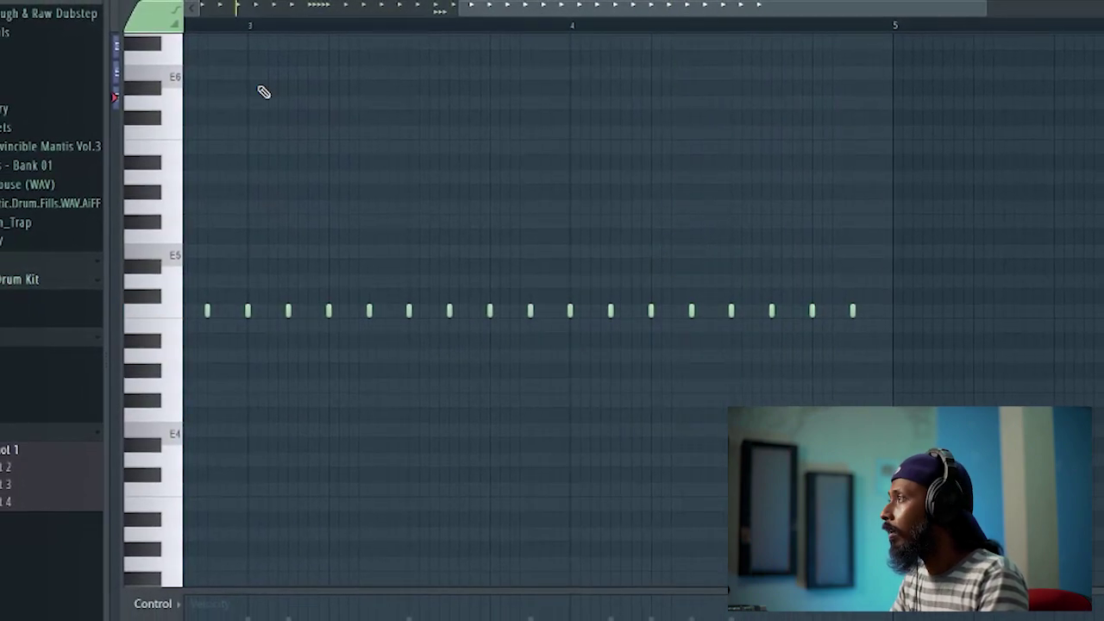
- Add a four-note hi-hat roll at D5 on beat 2 of bar 4, adjusting the snap resolution as needed
{"action": "left_click", "coordinate": [171, 9]}
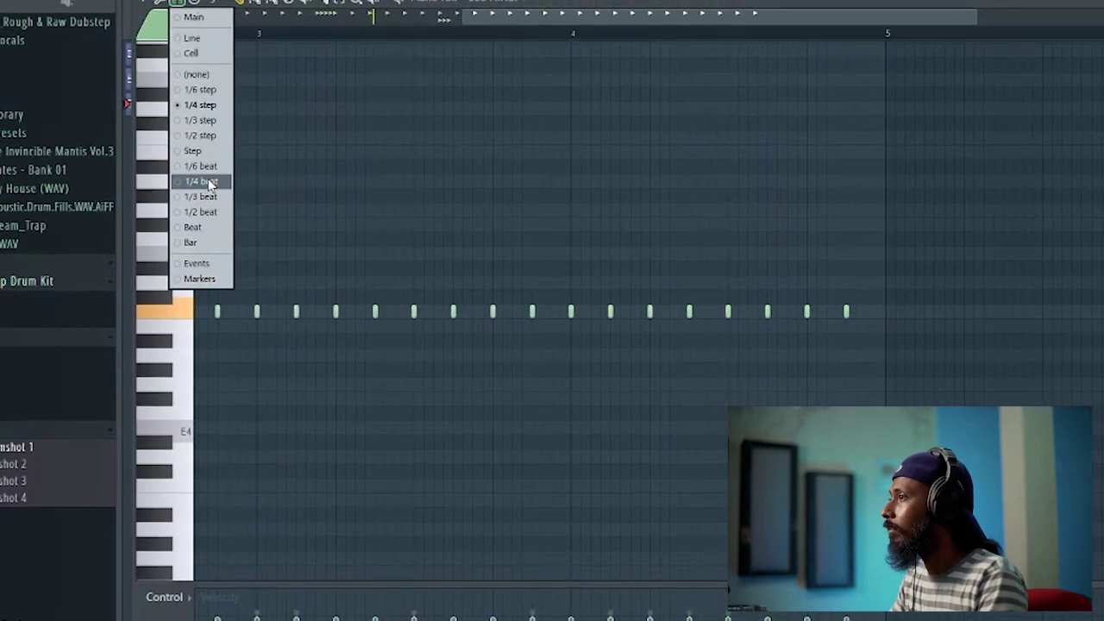
{"action": "left_click", "coordinate": [207, 182]}
{"action": "key", "text": "space"}
{"action": "left_click", "coordinate": [687, 284]}
{"action": "left_click", "coordinate": [649, 284]}
{"action": "left_click", "coordinate": [197, 13]}
{"action": "left_click", "coordinate": [226, 136]}
{"action": "left_click_drag", "start_coordinate": [749, 304], "coordinate": [639, 291]}
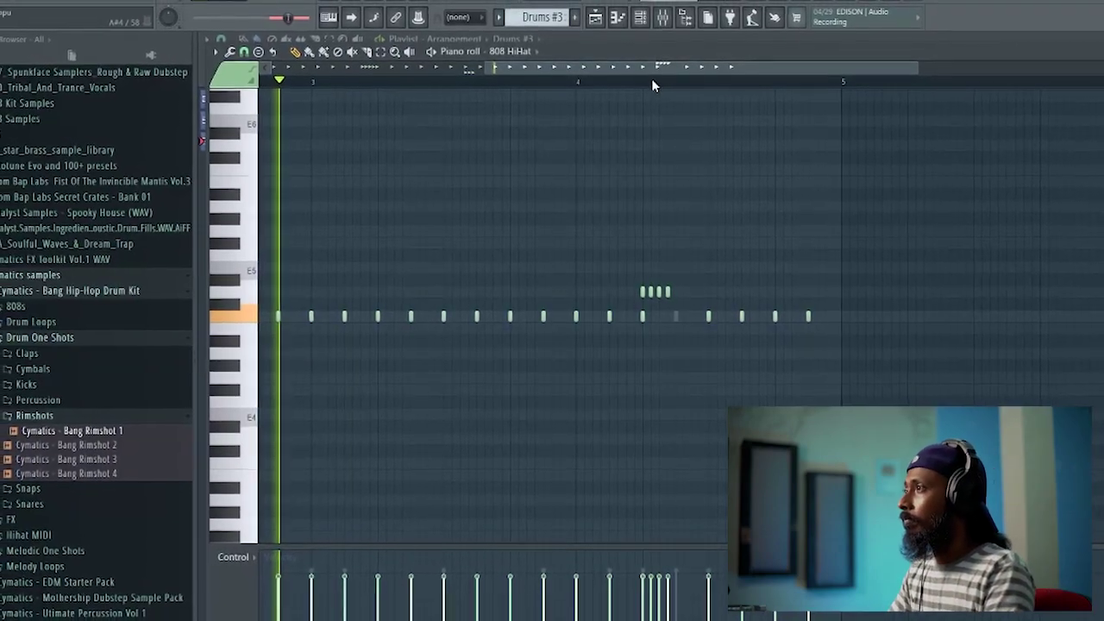
{"action": "scroll", "coordinate": [652, 74], "scroll_direction": "down", "scroll_amount": 3}
{"action": "scroll", "coordinate": [700, 317], "scroll_direction": "down", "scroll_amount": 3}
{"action": "scroll", "coordinate": [696, 320], "scroll_direction": "up", "scroll_amount": 3}
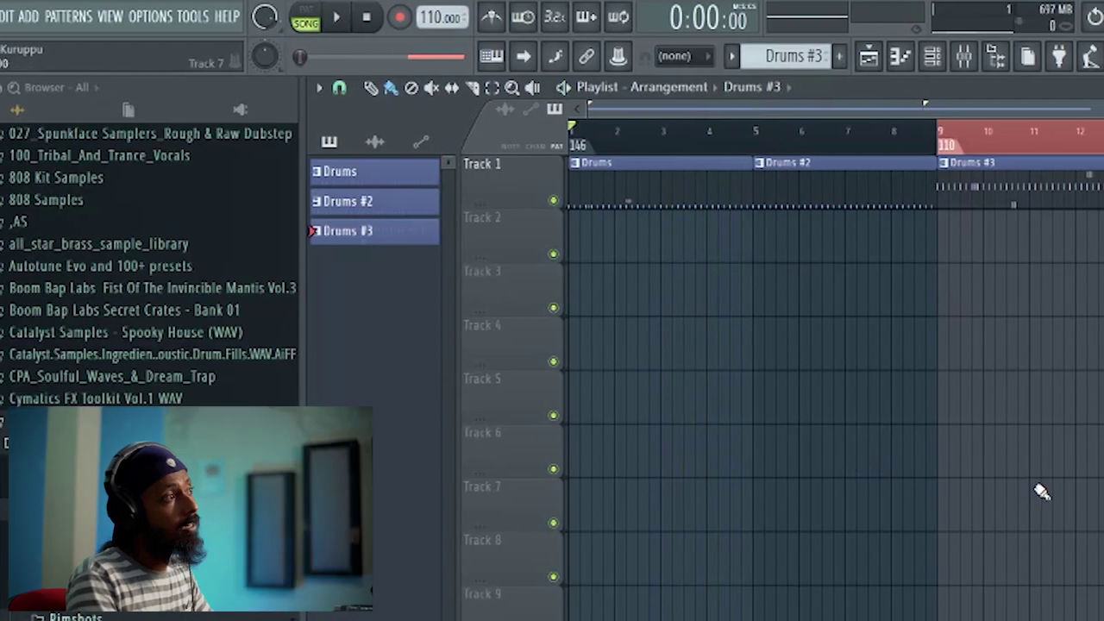
- Play the arrangement, duplicate the Drums #3 clip at bar 13, and make the copy a unique pattern looped over bars 13 to 16
{"action": "key", "text": "space"}
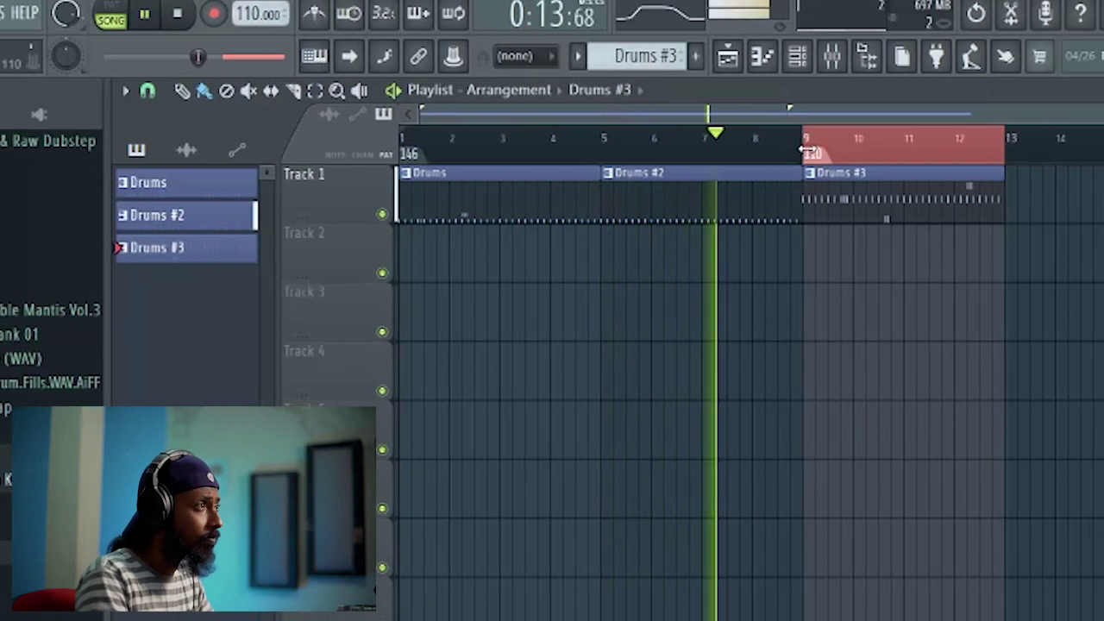
{"action": "key", "text": "ctrl+a"}
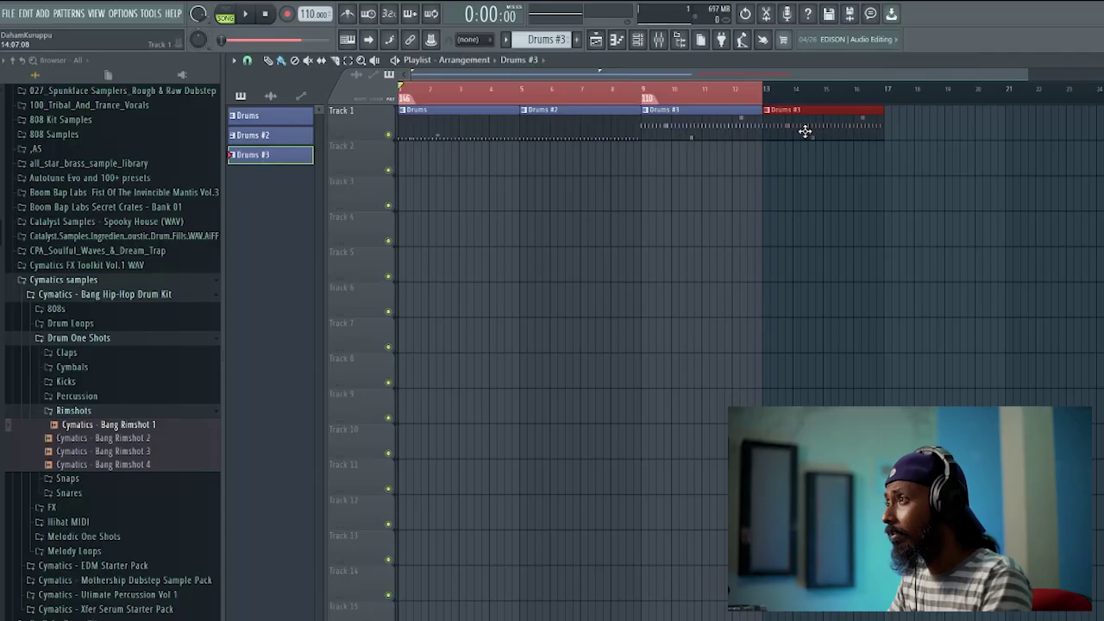
{"action": "left_click_drag", "start_coordinate": [763, 97], "coordinate": [880, 108]}
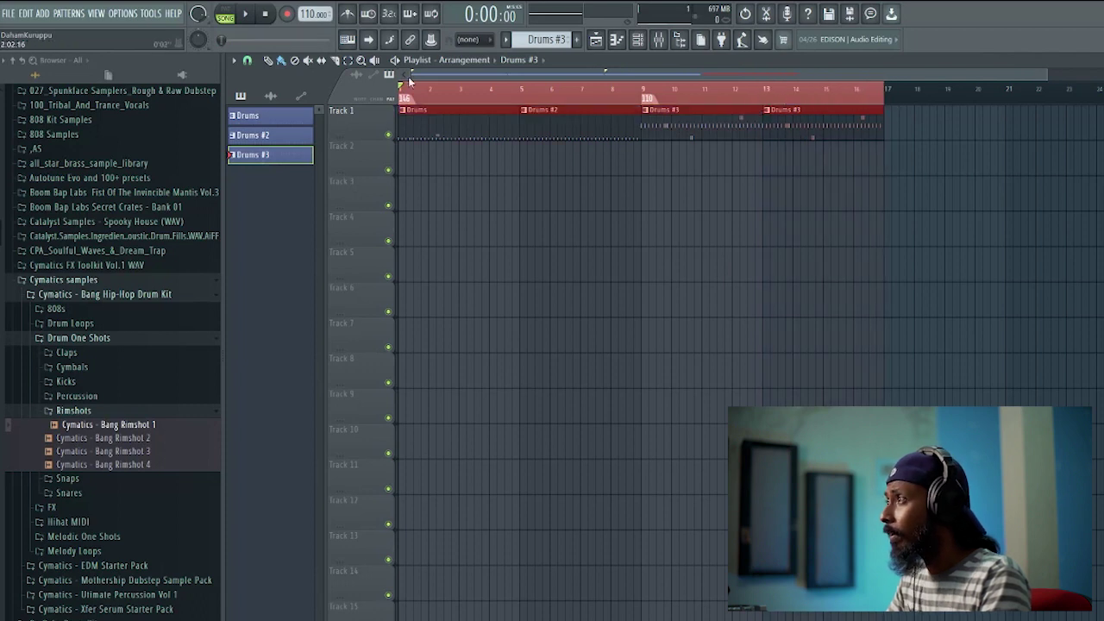
{"action": "left_click_drag", "start_coordinate": [405, 97], "coordinate": [741, 101]}
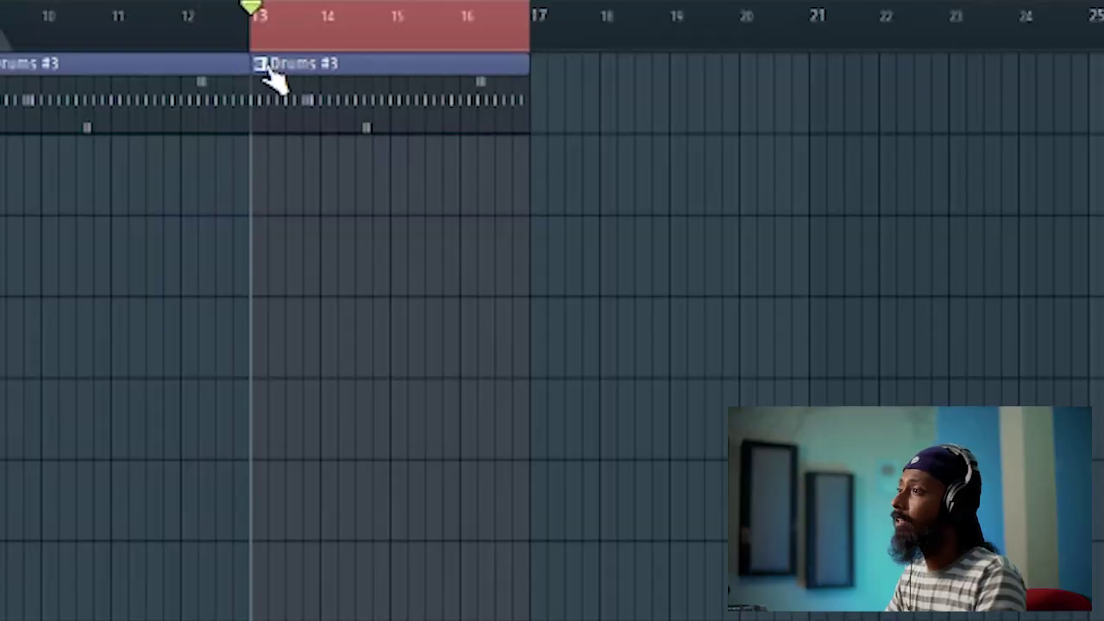
{"action": "left_click", "coordinate": [261, 64]}
{"action": "left_click", "coordinate": [332, 251]}
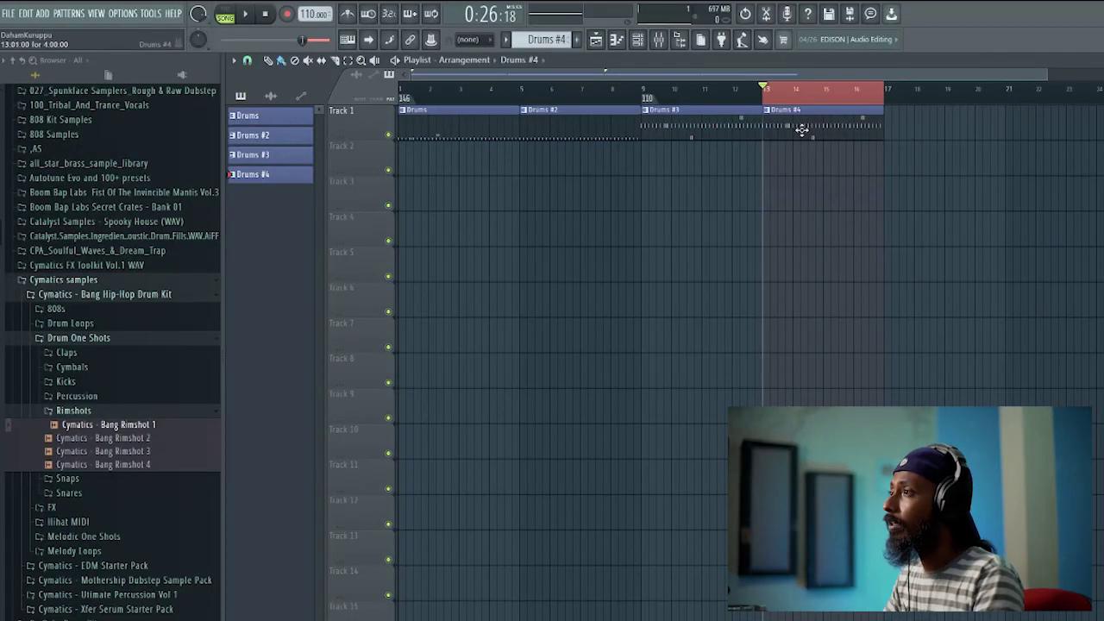
- Clear Drums #4 and program kicks on steps 1, 31, 33 and 63, snares every 16 steps from step 9, and hi-hats on every step
{"action": "left_click", "coordinate": [638, 40]}
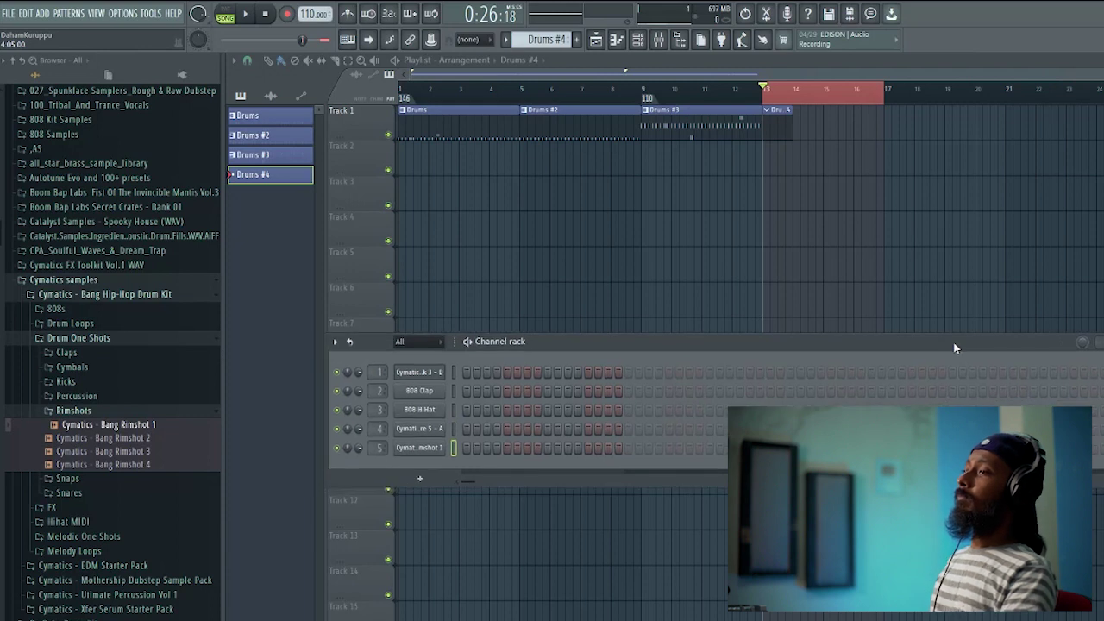
{"action": "left_click_drag", "start_coordinate": [956, 343], "coordinate": [964, 331]}
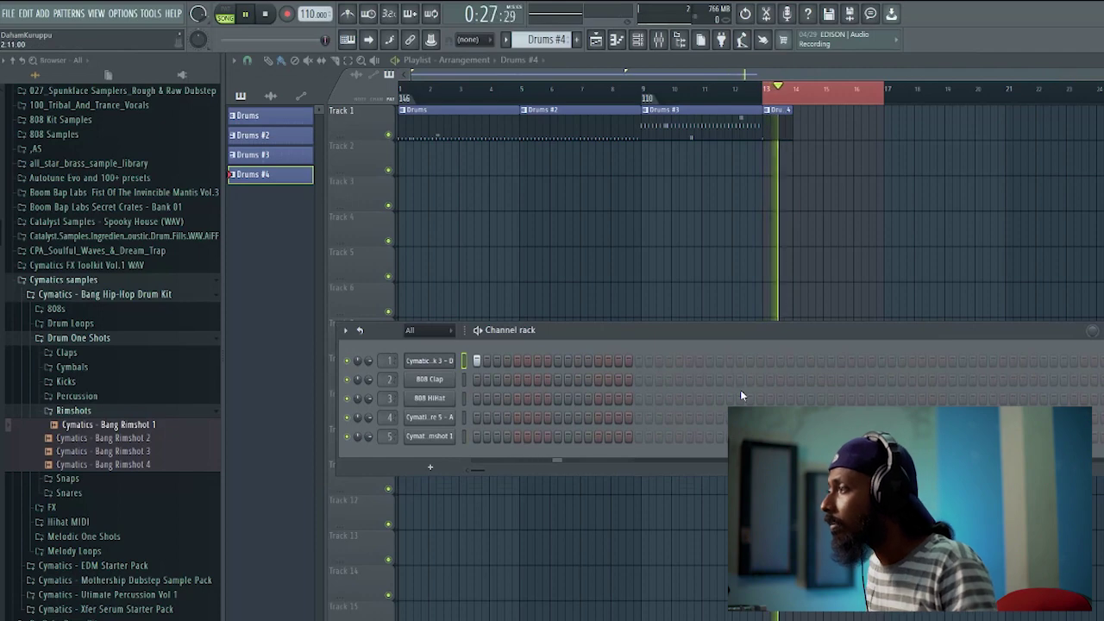
{"action": "left_click", "coordinate": [800, 361]}
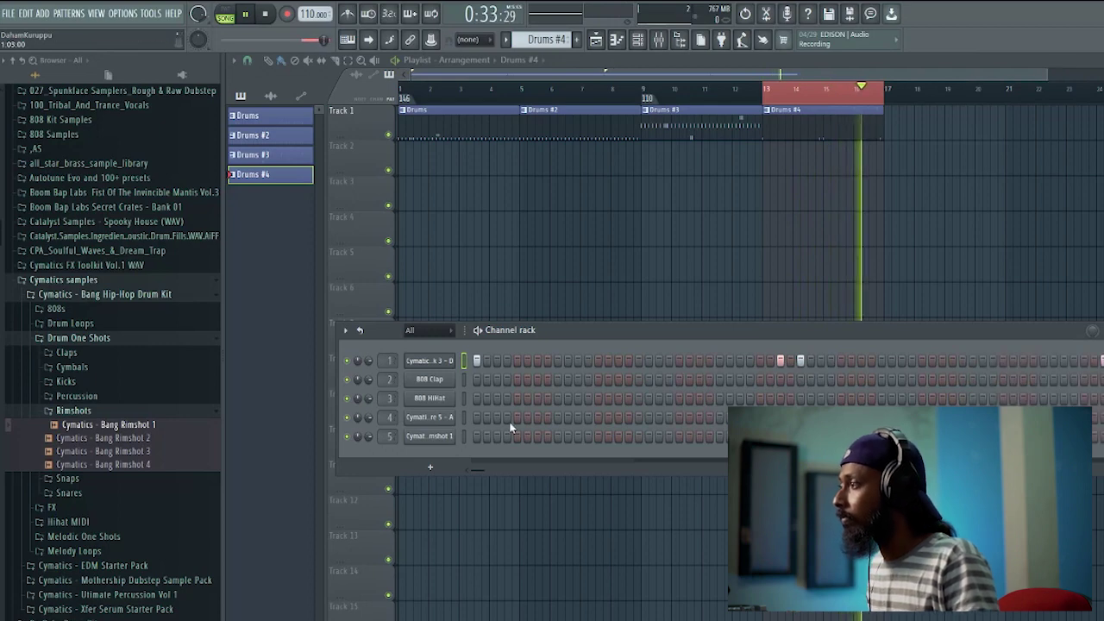
{"action": "left_click", "coordinate": [557, 417]}
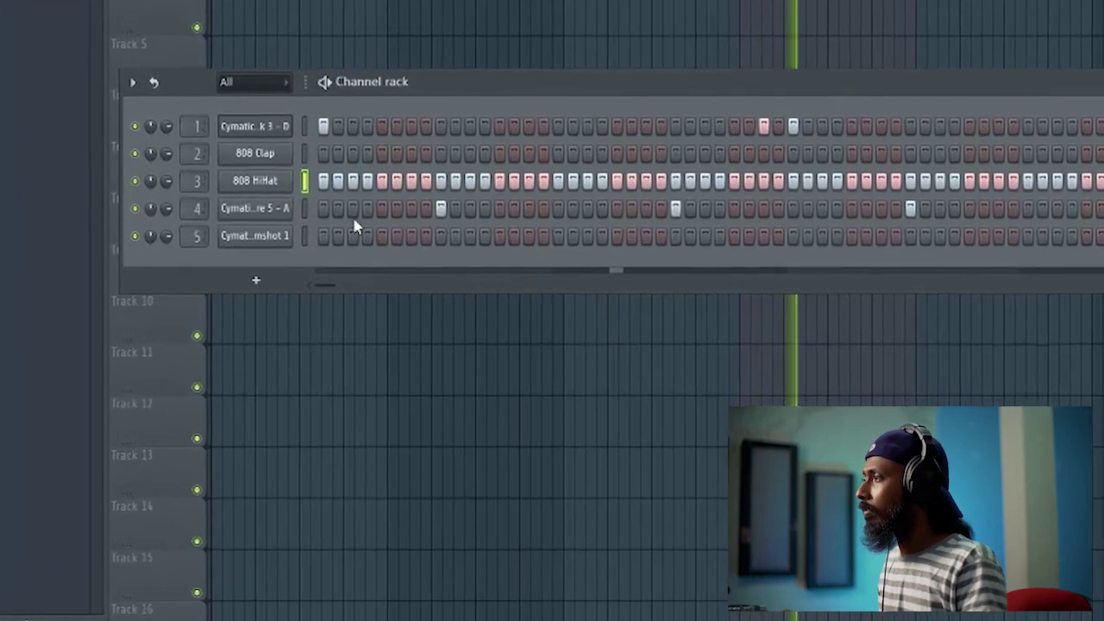
- Open the 808 HiHat in the piano roll and randomize its note levels for velocity and release
{"action": "right_click", "coordinate": [305, 254]}
{"action": "left_click", "coordinate": [328, 160]}
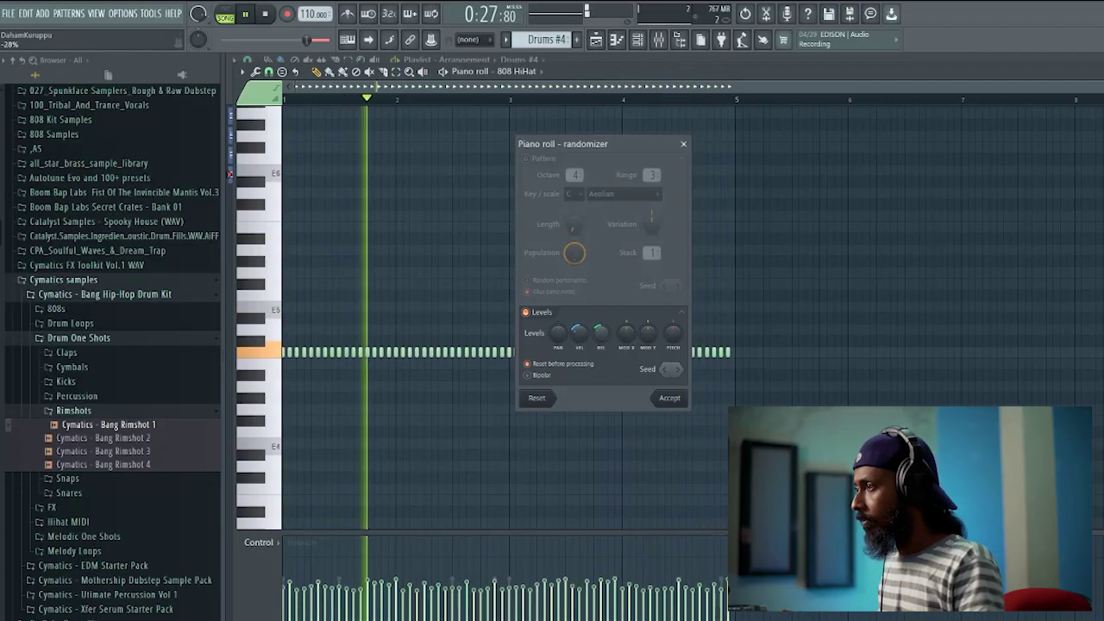
{"action": "left_click", "coordinate": [669, 398]}
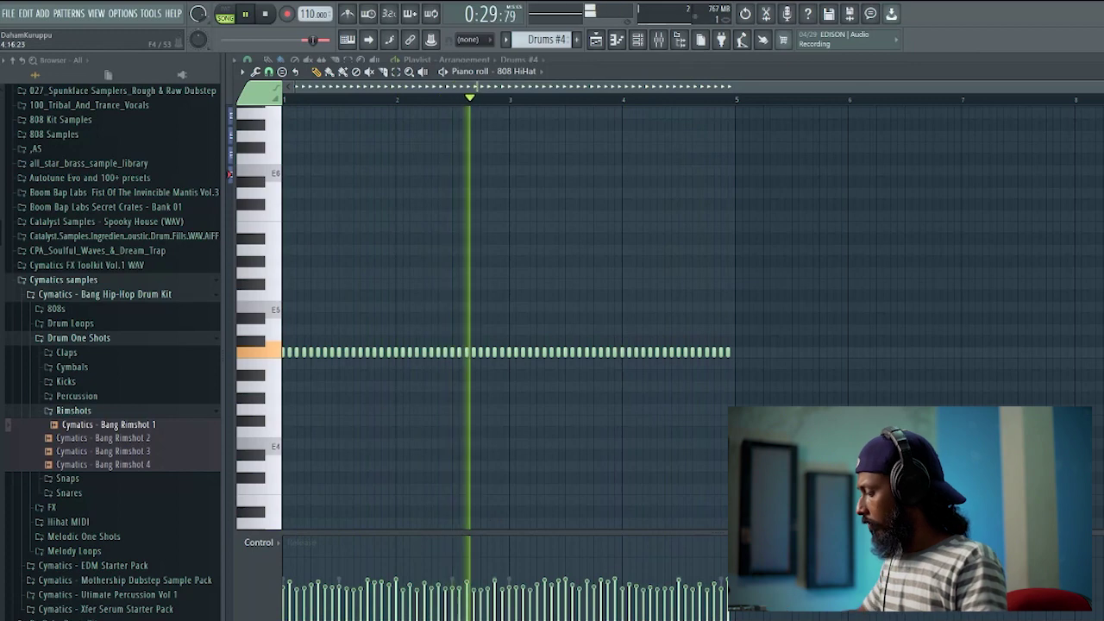
{"action": "key", "text": "alt+r"}
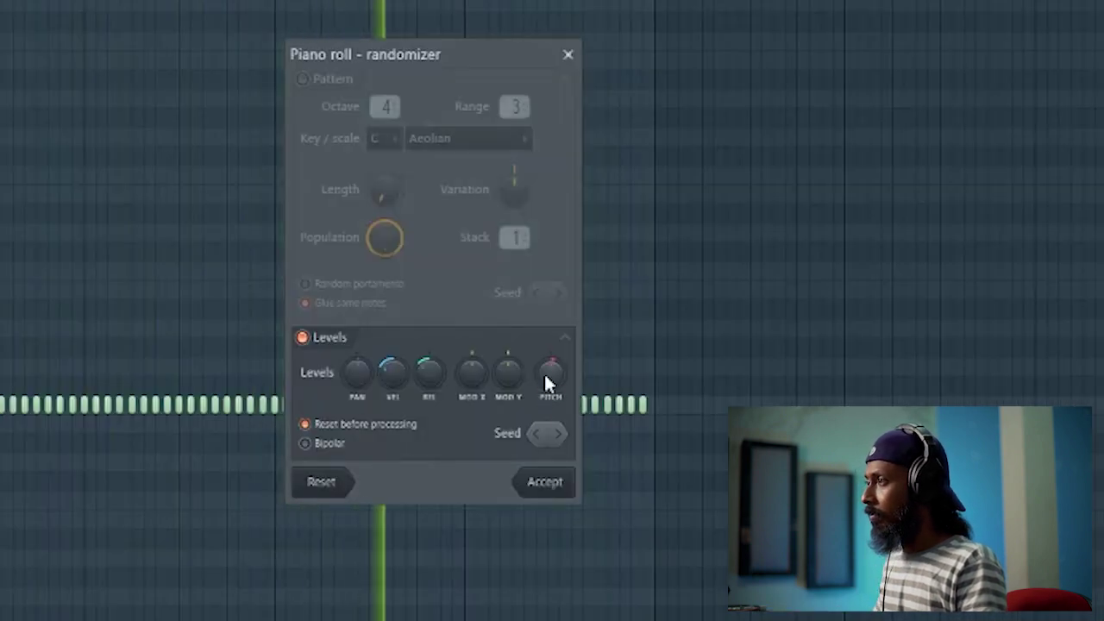
{"action": "key", "text": "Return"}
{"action": "key", "text": "Escape"}
{"action": "key", "text": "ctrl+shift+s"}
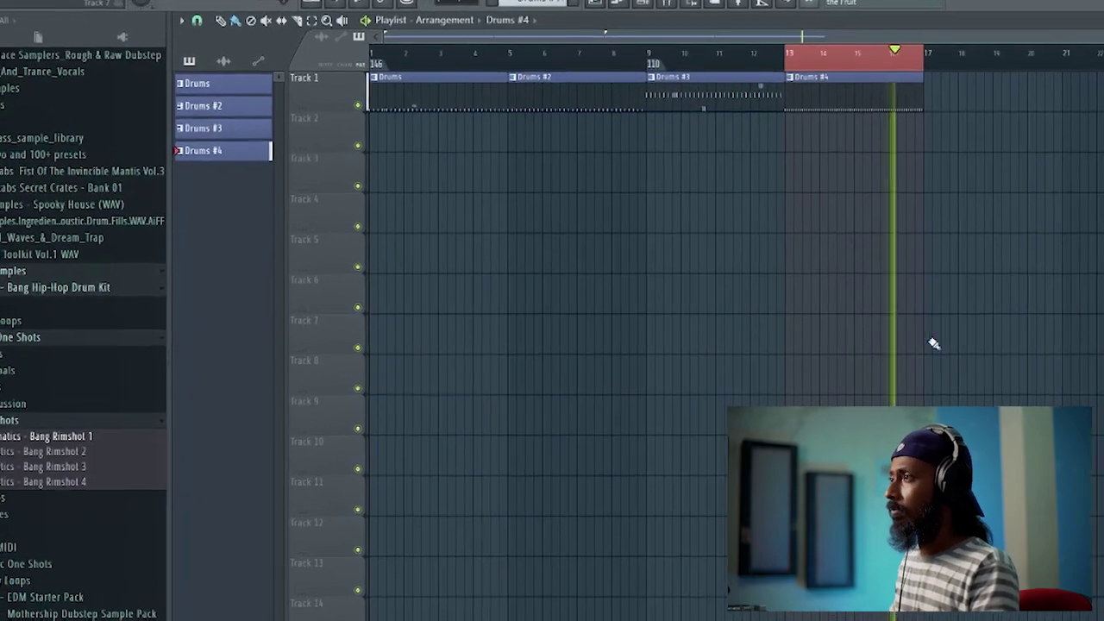
- Open Cymatics - Bang Rimshot 1 in the piano roll and play Drums #4 to find where the rimshots belong
{"action": "key", "text": "F6"}
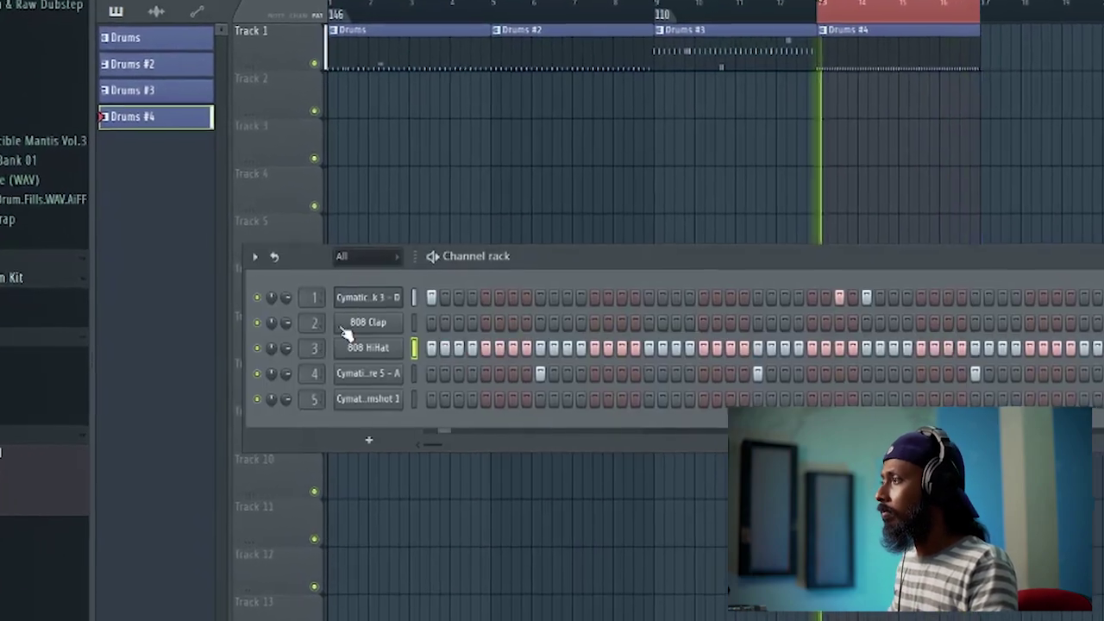
{"action": "right_click", "coordinate": [344, 396]}
{"action": "left_click", "coordinate": [226, 165]}
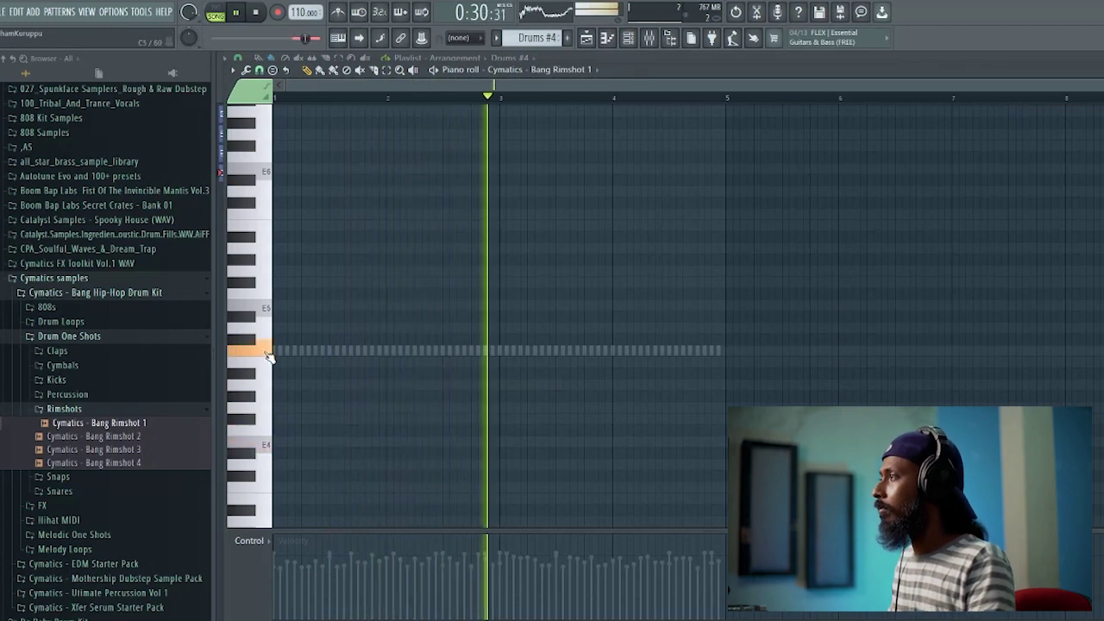
{"action": "key", "text": "space"}
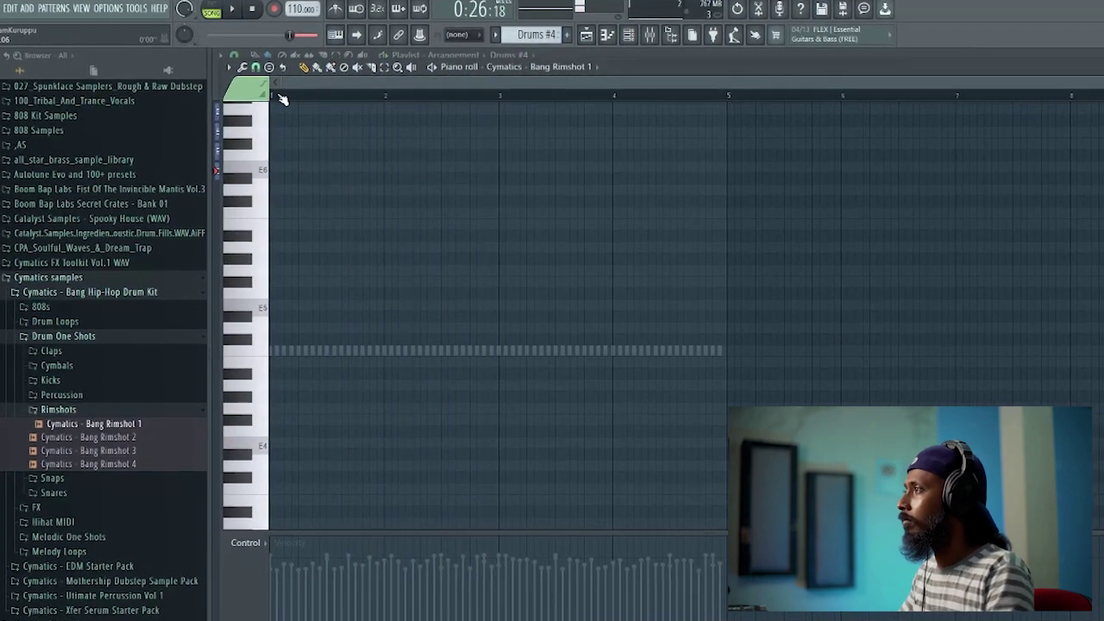
{"action": "key", "text": "space"}
{"action": "scroll", "coordinate": [288, 99], "scroll_direction": "up", "scroll_amount": 2}
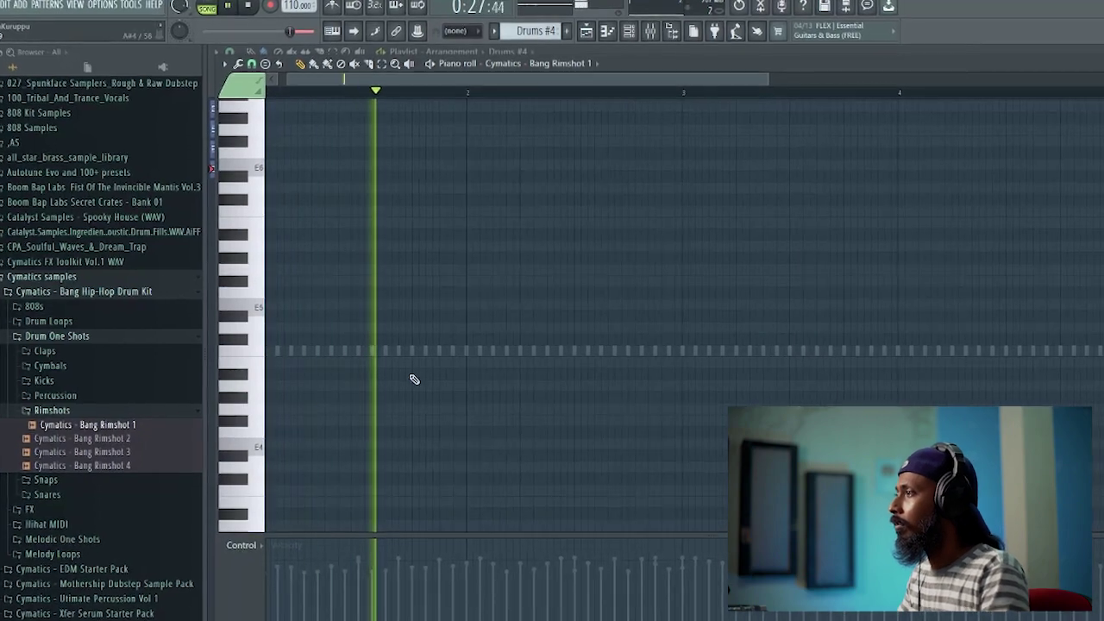
{"action": "key", "text": "space"}
{"action": "key", "text": "space"}
- Add C5 rimshots on step 11 of bars 1 and 2 and A4 on step 15 of bar 2, lowering the first one's velocity
{"action": "left_click", "coordinate": [385, 386]}
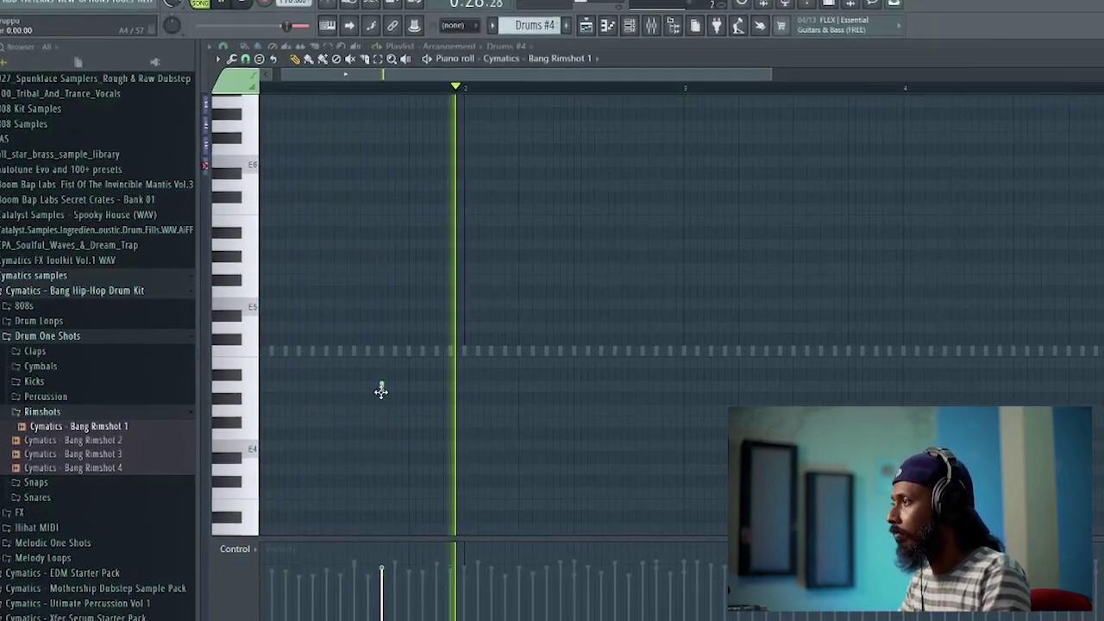
{"action": "left_click_drag", "start_coordinate": [381, 386], "coordinate": [374, 347]}
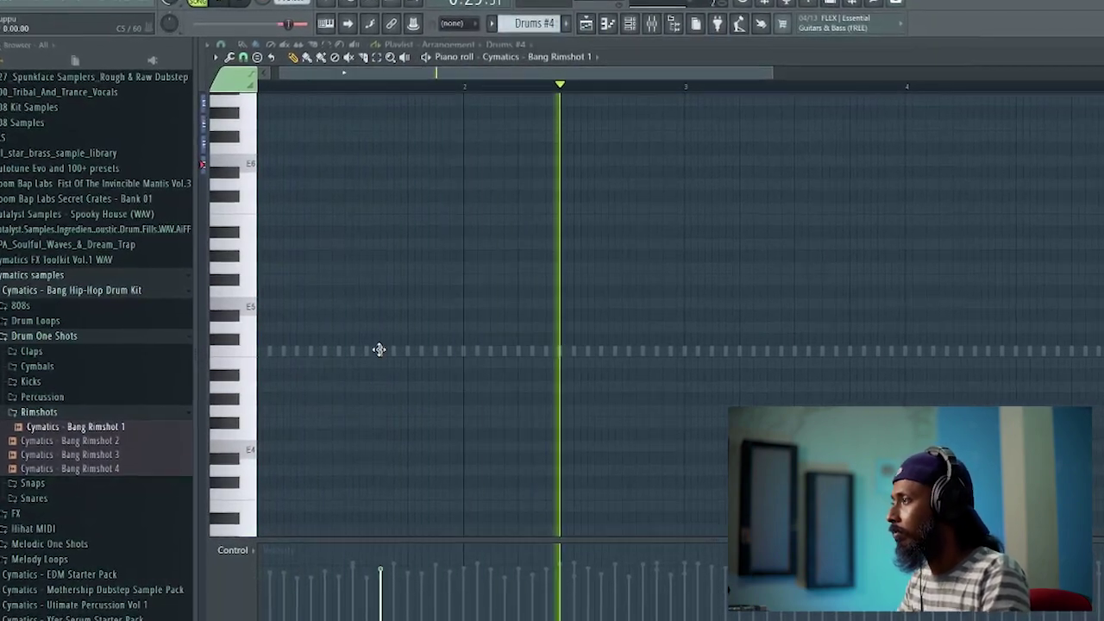
{"action": "left_click", "coordinate": [384, 593]}
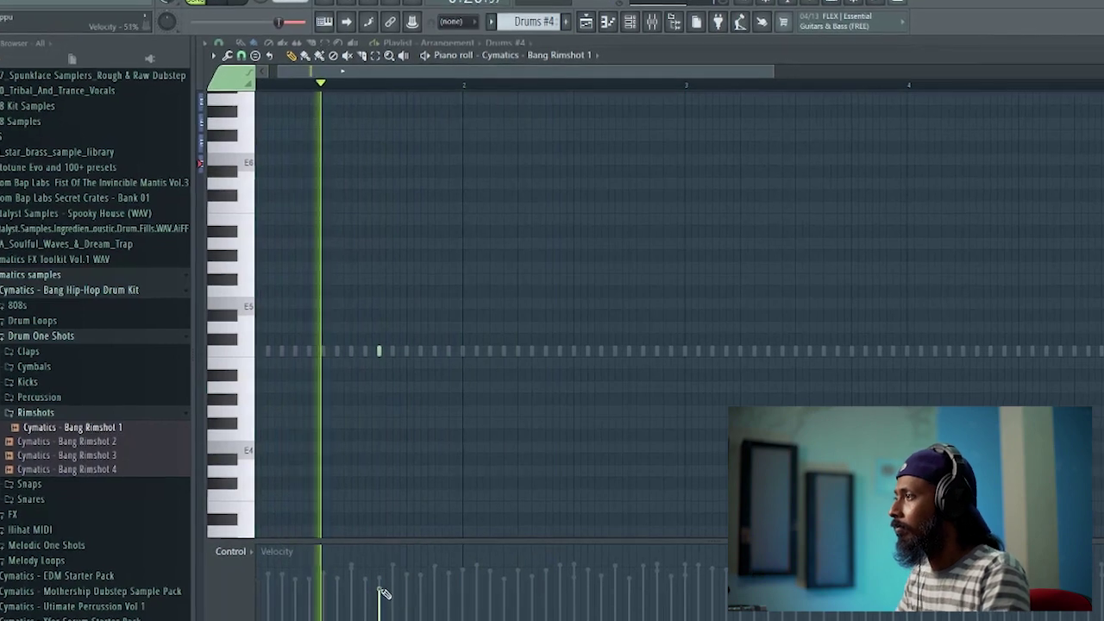
{"action": "left_click", "coordinate": [392, 351]}
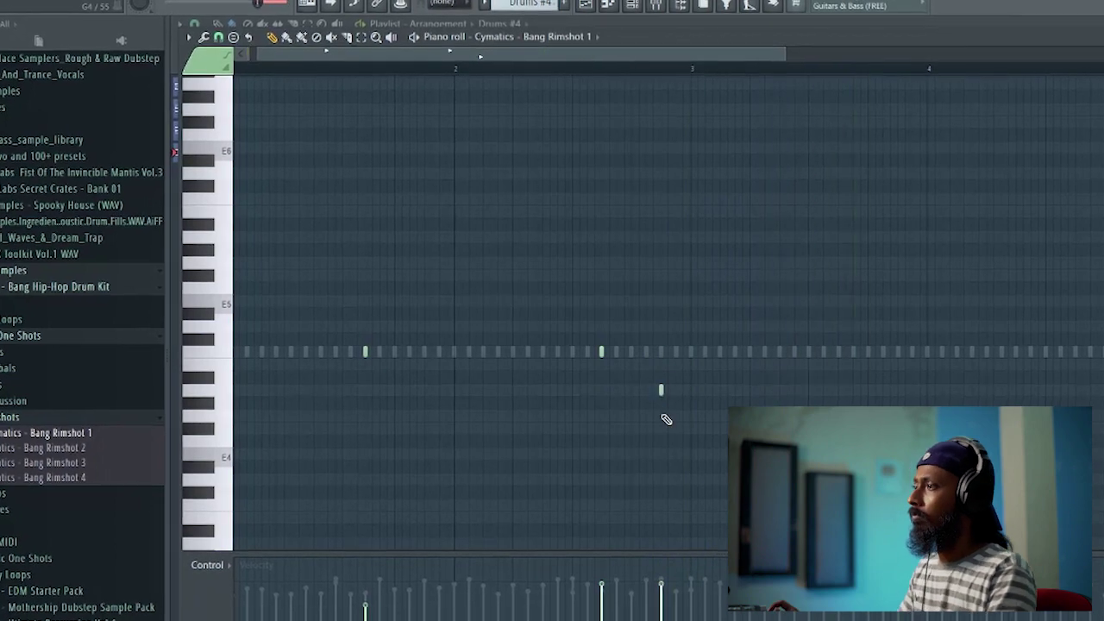
- Select all three rimshot notes and set a time selection over bars 1 and 2 of the piano roll
{"action": "key", "text": "ctrl+a"}
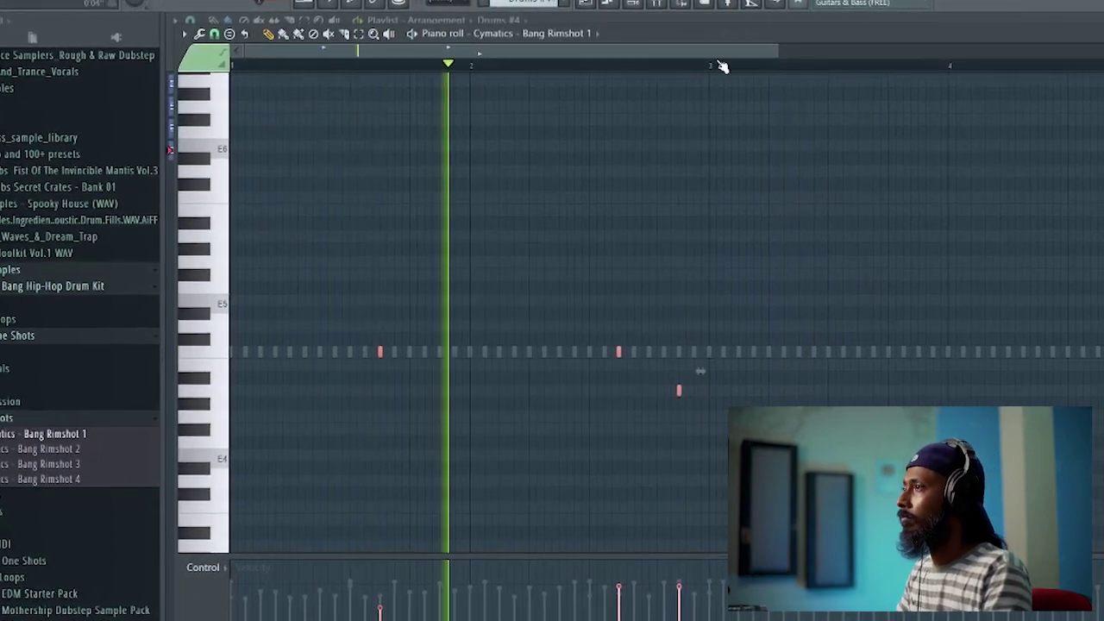
{"action": "left_click_drag", "start_coordinate": [718, 69], "coordinate": [230, 64]}
{"action": "key", "text": "ctrl+Right"}
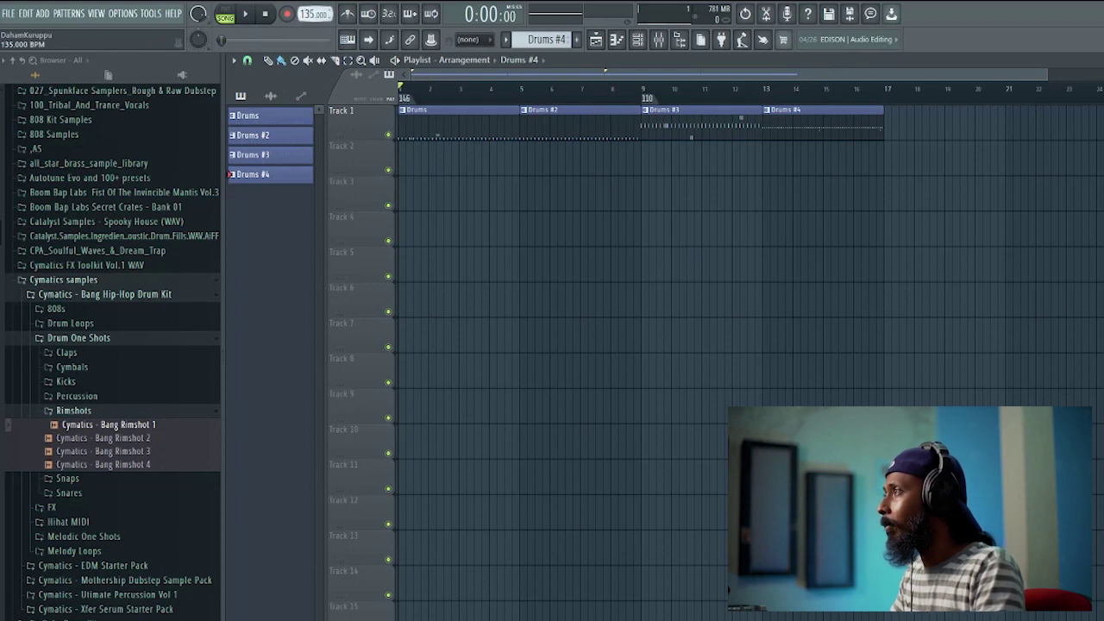
- Play the arrangement, then place a four-bar Strings pattern clip on Track 2 at bar 9 and set the time selection to bars 9 to 16
{"action": "key", "text": "space"}
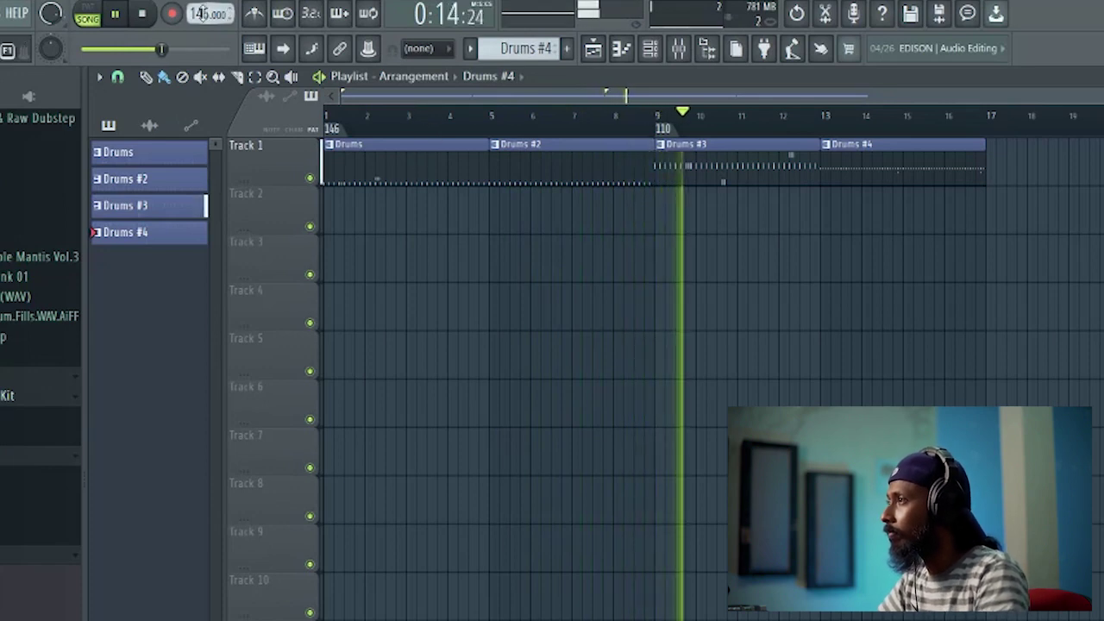
{"action": "key", "text": "space"}
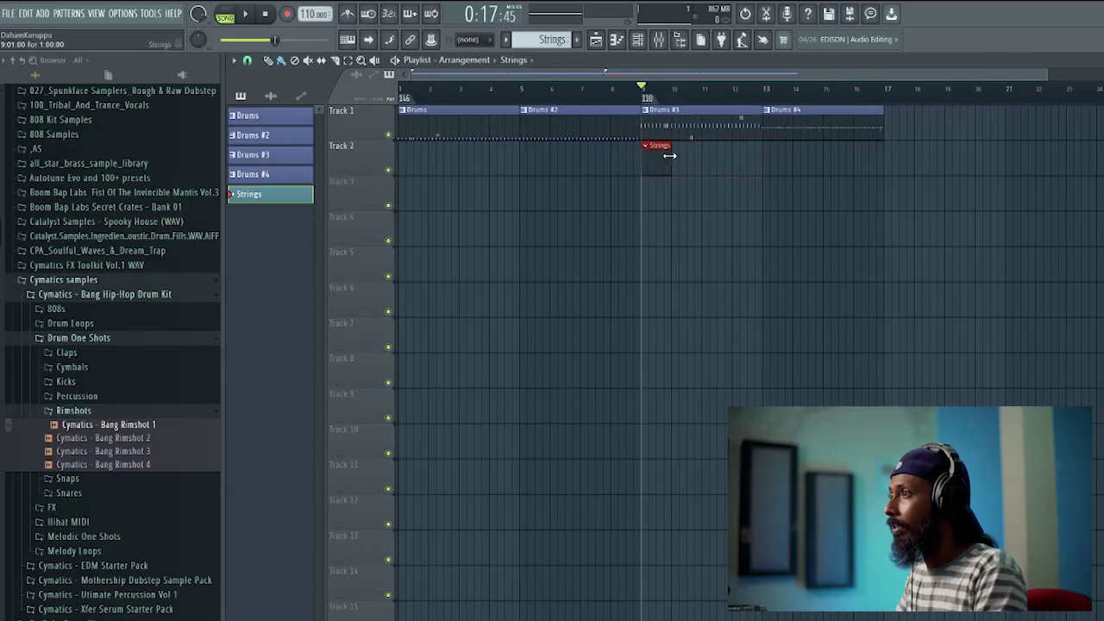
{"action": "left_click_drag", "start_coordinate": [646, 97], "coordinate": [887, 108]}
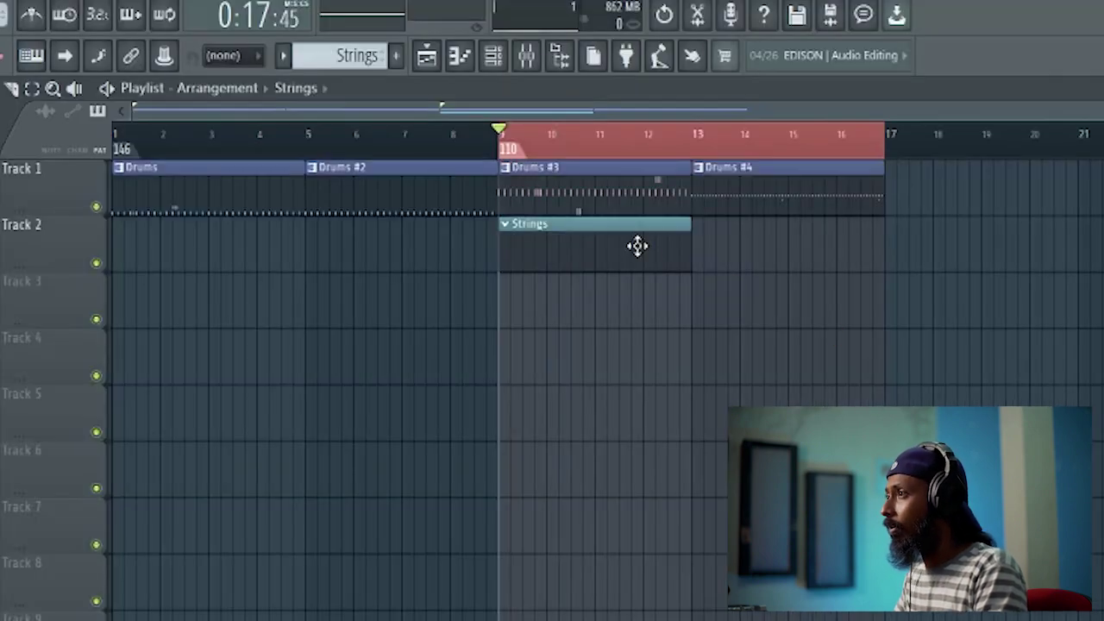
- Add the Spire_x64_v1.5.8 synth from the installed VST plugins as a new channel in the Channel rack
{"action": "left_click", "coordinate": [492, 62]}
{"action": "left_click", "coordinate": [161, 620]}
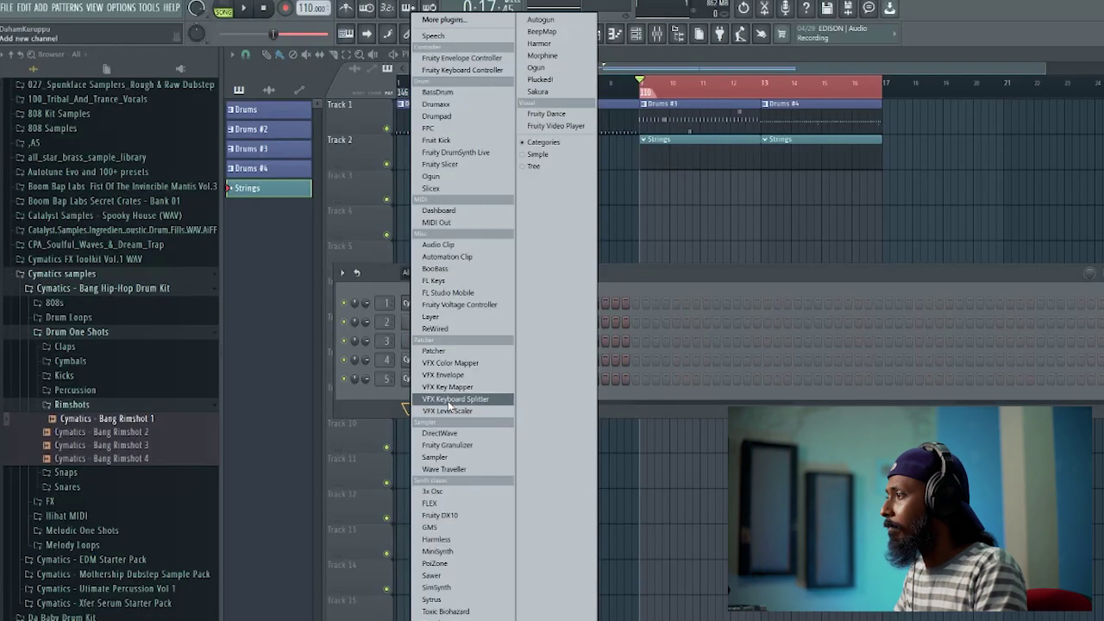
{"action": "left_click", "coordinate": [176, 71]}
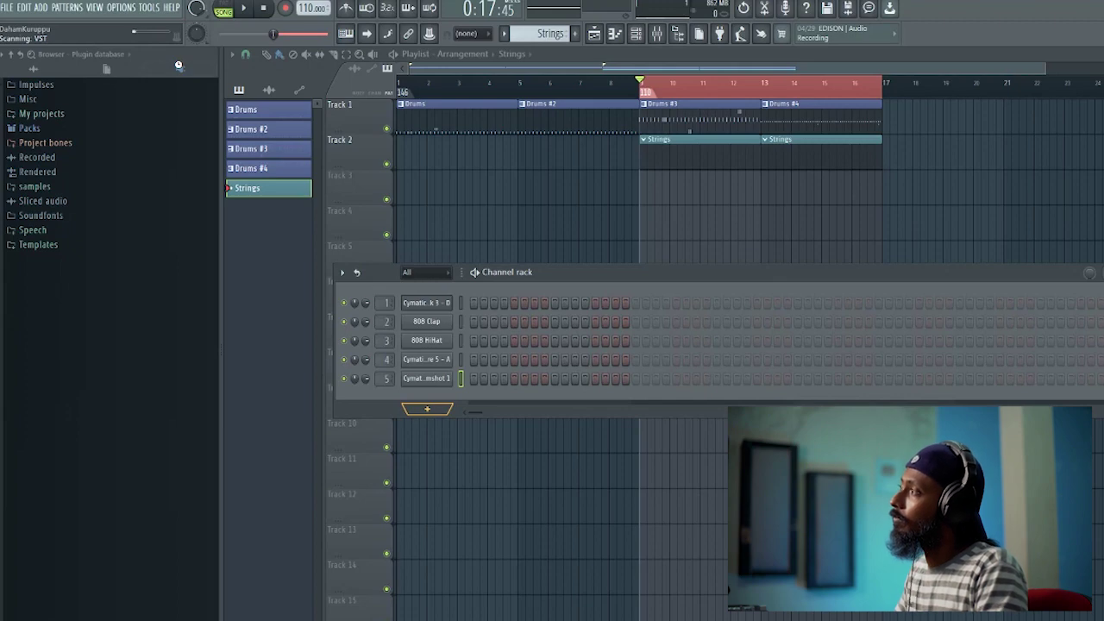
{"action": "left_click", "coordinate": [178, 65]}
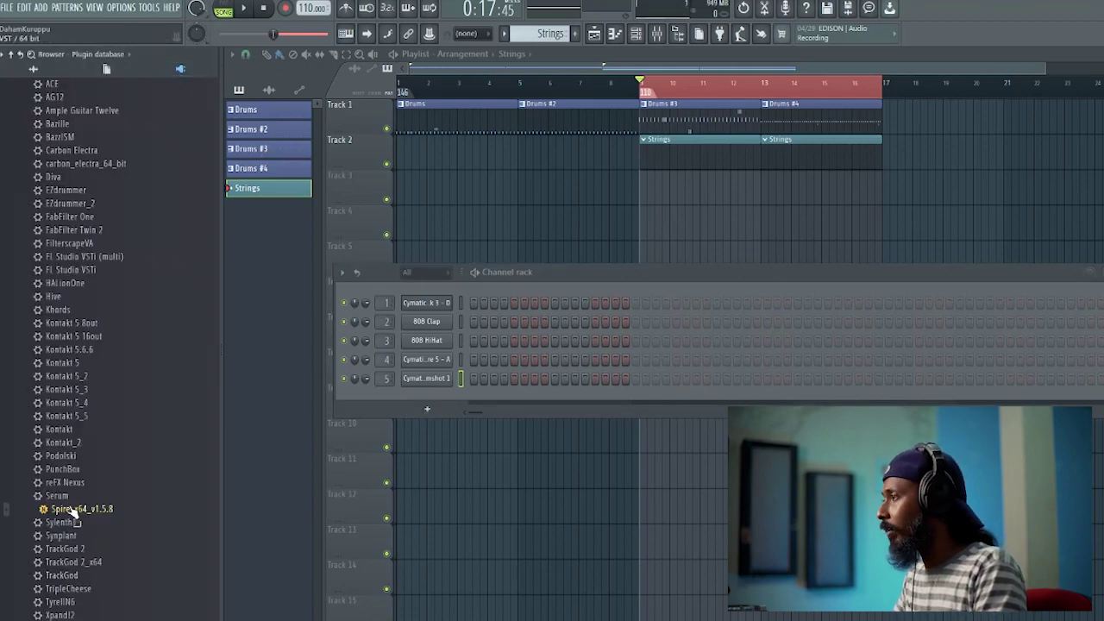
{"action": "left_click_drag", "start_coordinate": [465, 399], "coordinate": [436, 393]}
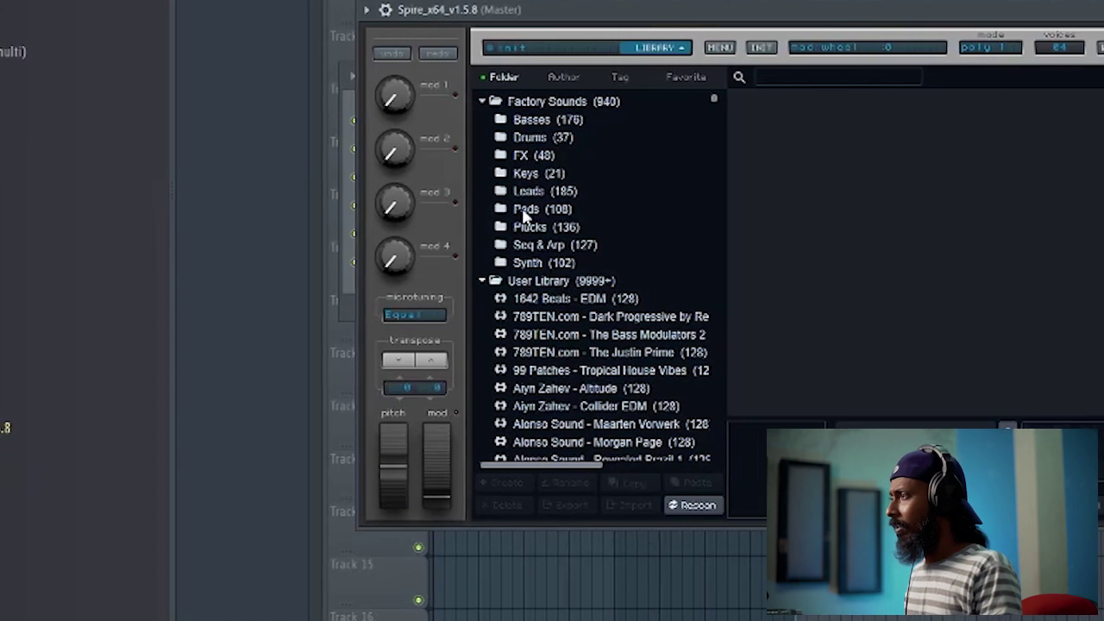
- Load the PAD IbizaRising FL preset from Spire's factory Pads folder
{"action": "left_click", "coordinate": [518, 226]}
{"action": "left_click", "coordinate": [517, 209]}
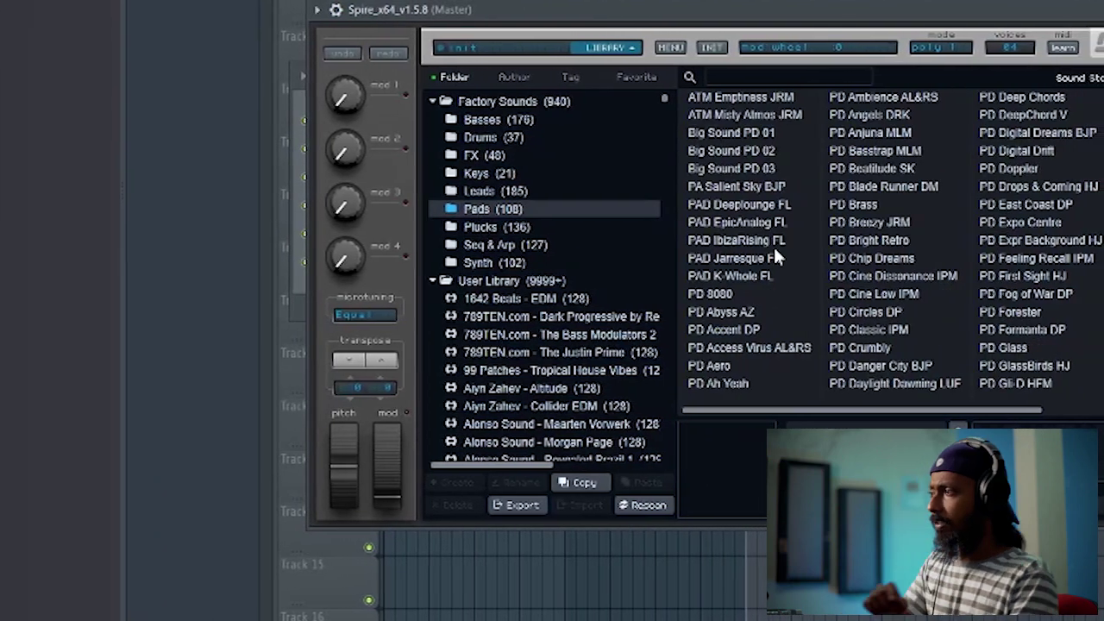
{"action": "left_click", "coordinate": [806, 241]}
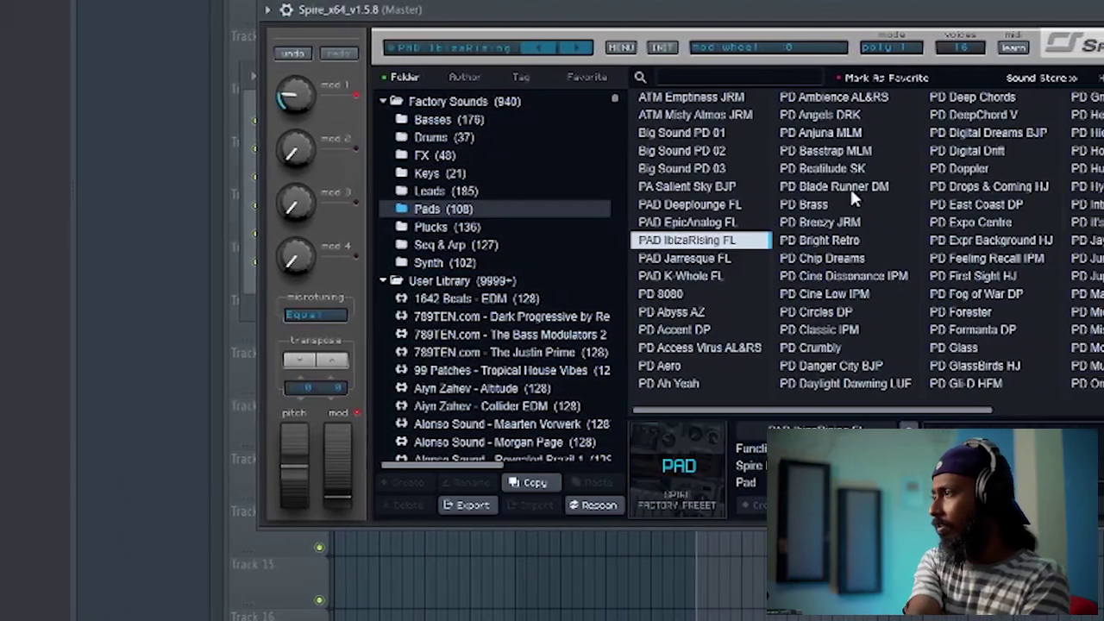
- Load the Big Sound PD 02 preset from Spire's factory Pads and close the synth window
{"action": "left_click", "coordinate": [858, 170]}
{"action": "left_click", "coordinate": [690, 151]}
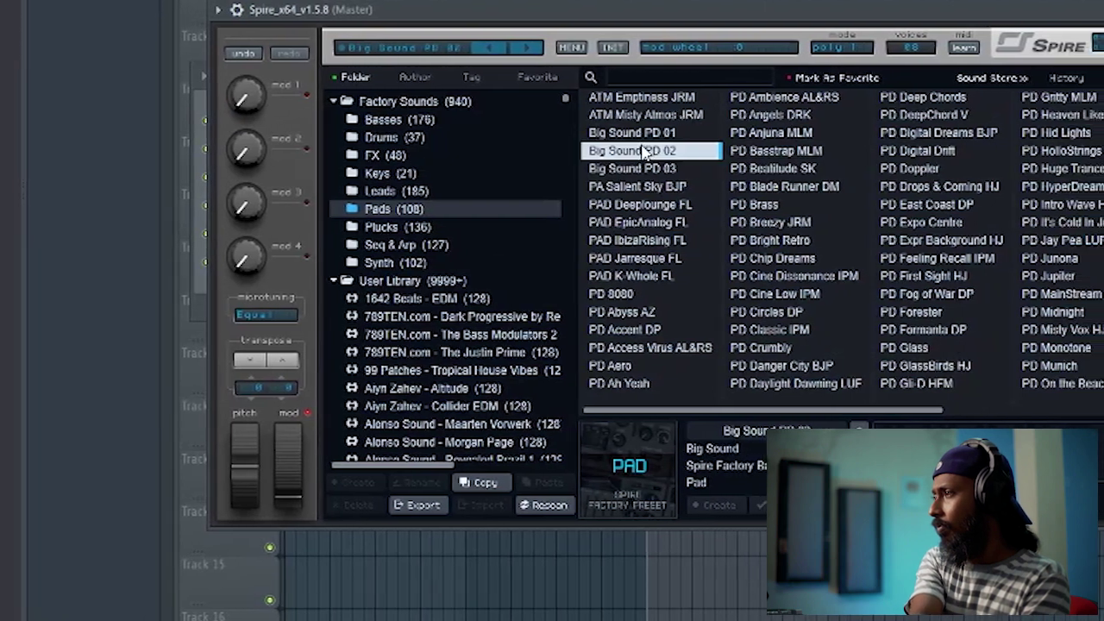
{"action": "key", "text": "Escape"}
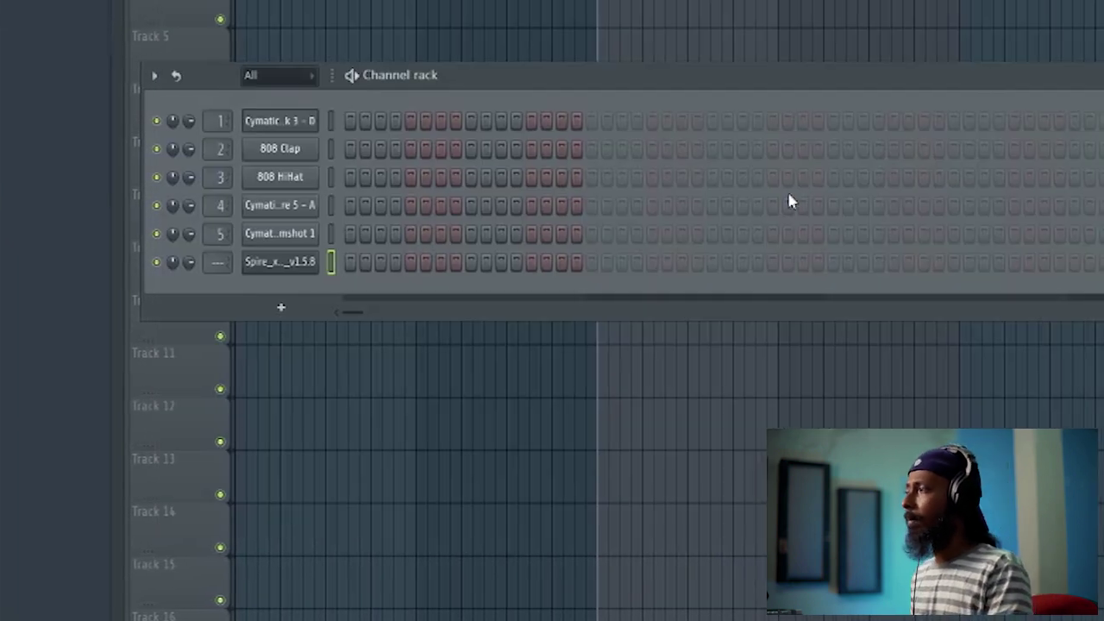
- Route the Spire channel to mixer track 10 and enter one-bar notes E4, F#4, G4 and F#4 in its piano roll
{"action": "scroll", "coordinate": [207, 261], "scroll_direction": "up", "scroll_amount": 13}
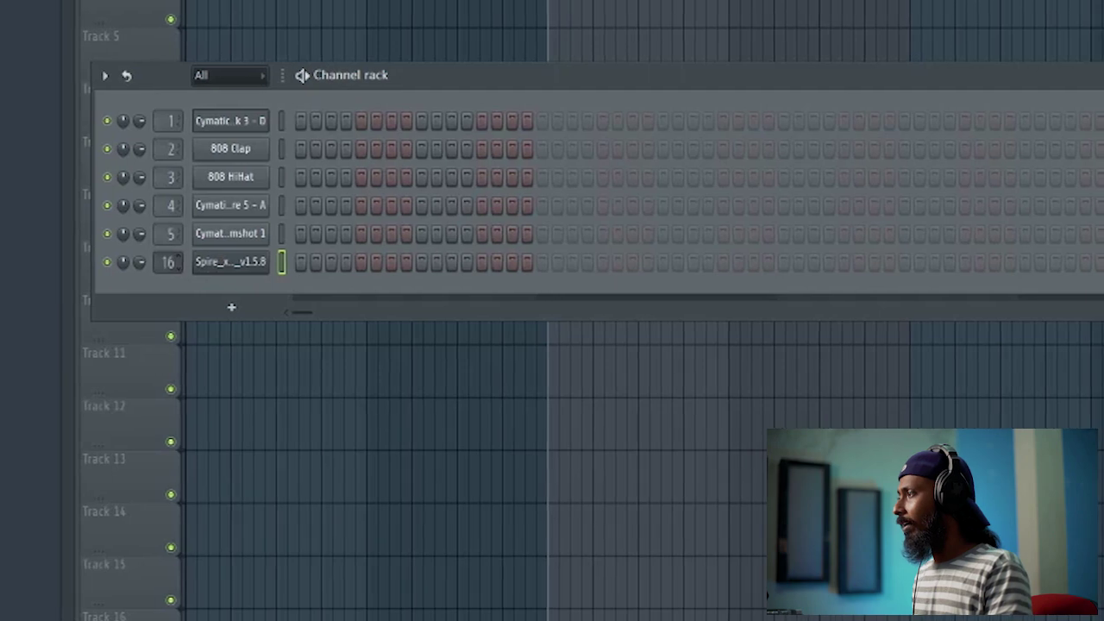
{"action": "scroll", "coordinate": [156, 261], "scroll_direction": "down", "scroll_amount": 3}
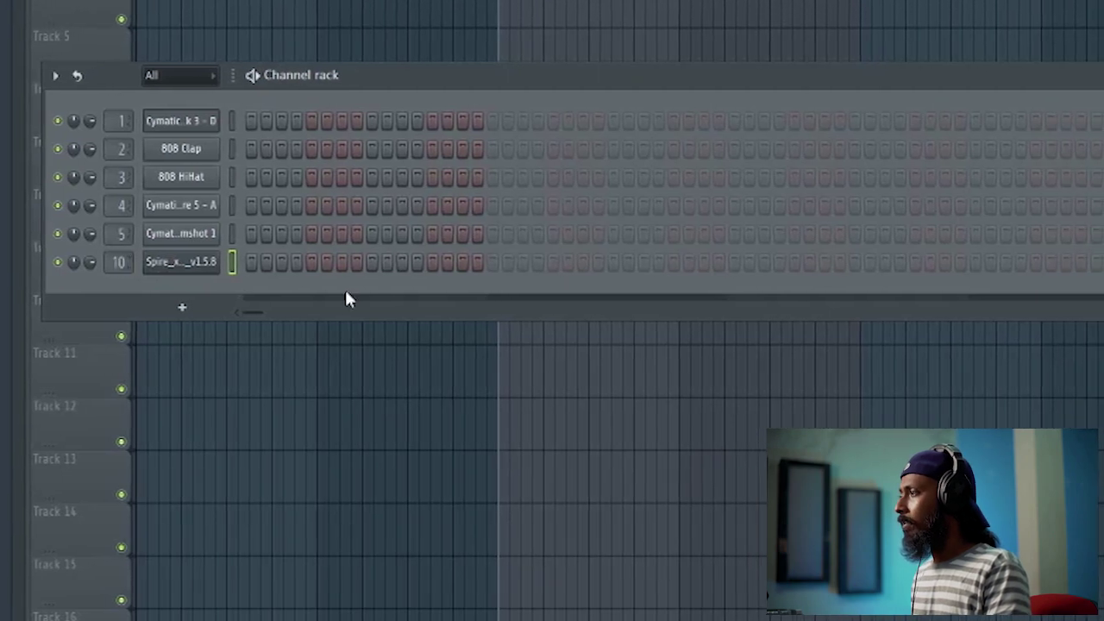
{"action": "right_click", "coordinate": [249, 263]}
{"action": "left_click", "coordinate": [247, 262]}
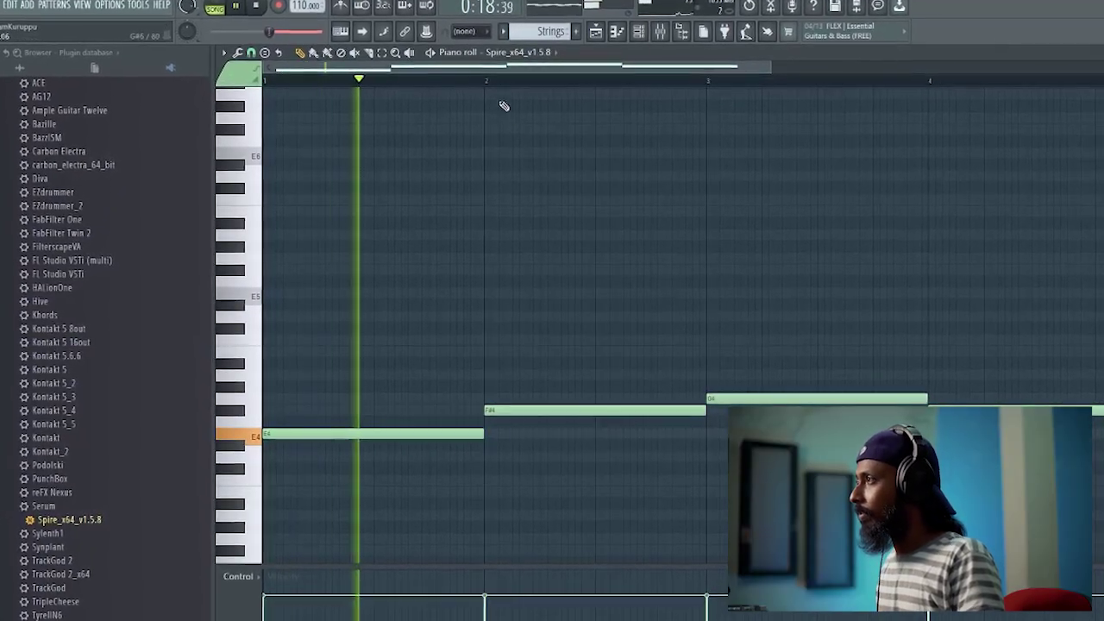
- Raise all four Strings notes by one octave, to E5, F#5, G5 and F#5
{"action": "key", "text": "ctrl+Up"}
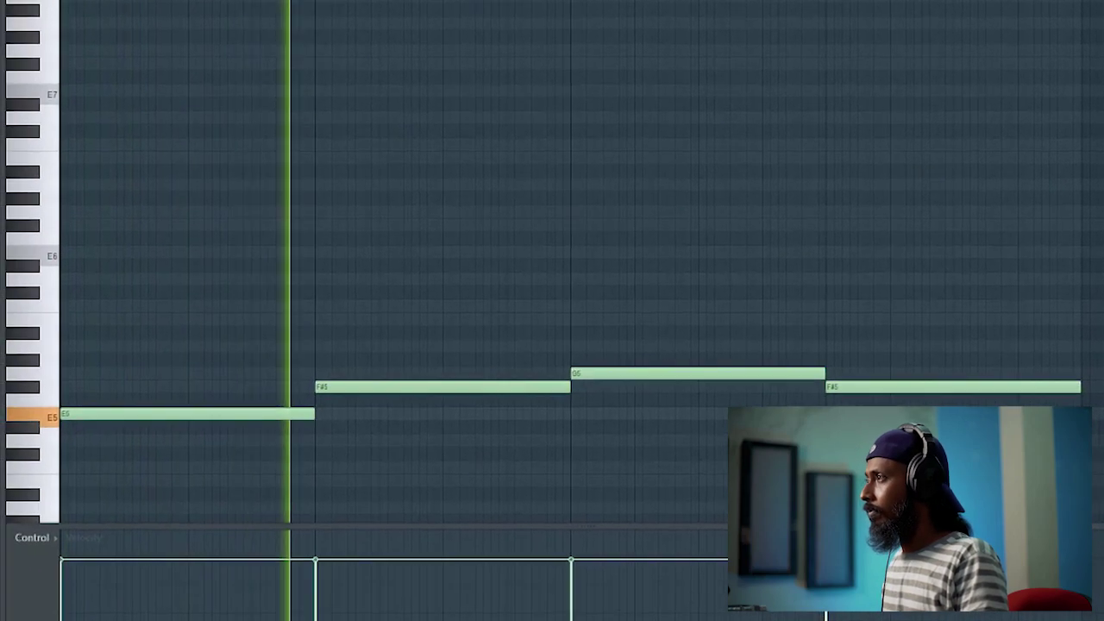
{"action": "key", "text": "Page_Down"}
{"action": "scroll", "coordinate": [492, 159], "scroll_direction": "down", "scroll_amount": 3}
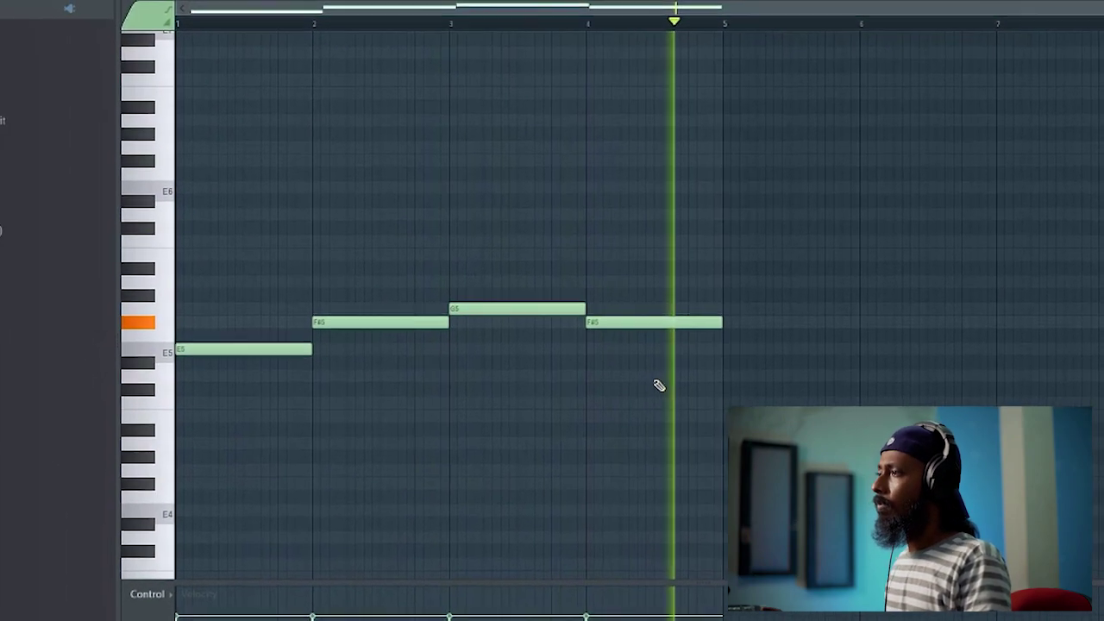
- Build one-bar chords by adding G5 and C6 above bar 1's E5, and A5 and D6 above bar 2's F#5
{"action": "key", "text": "space"}
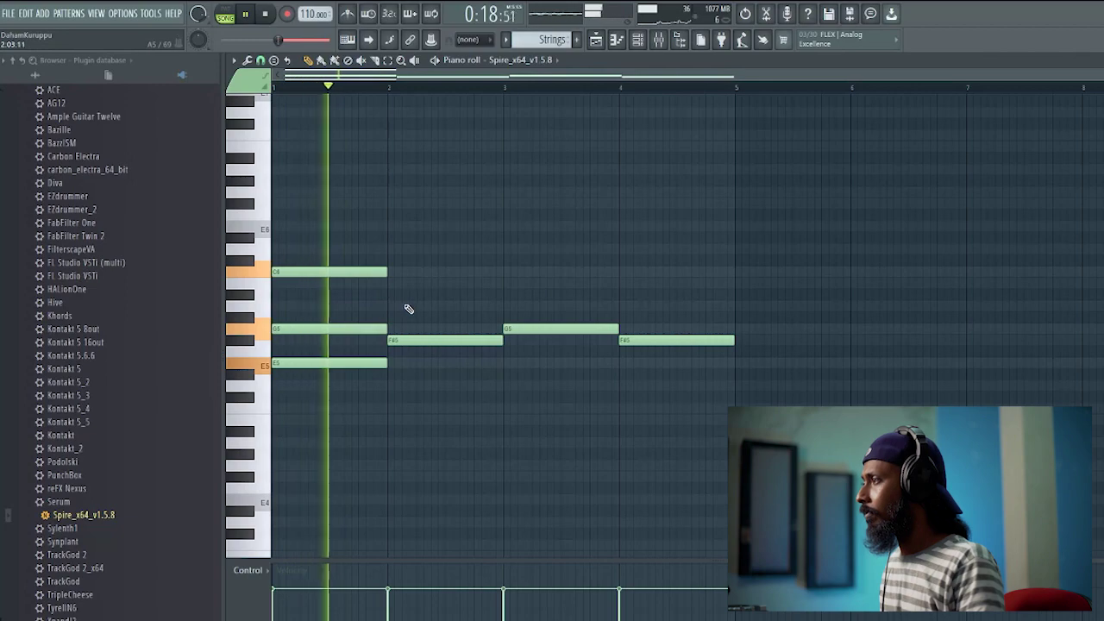
{"action": "left_click", "coordinate": [395, 307]}
{"action": "key", "text": "space"}
{"action": "left_click", "coordinate": [392, 250]}
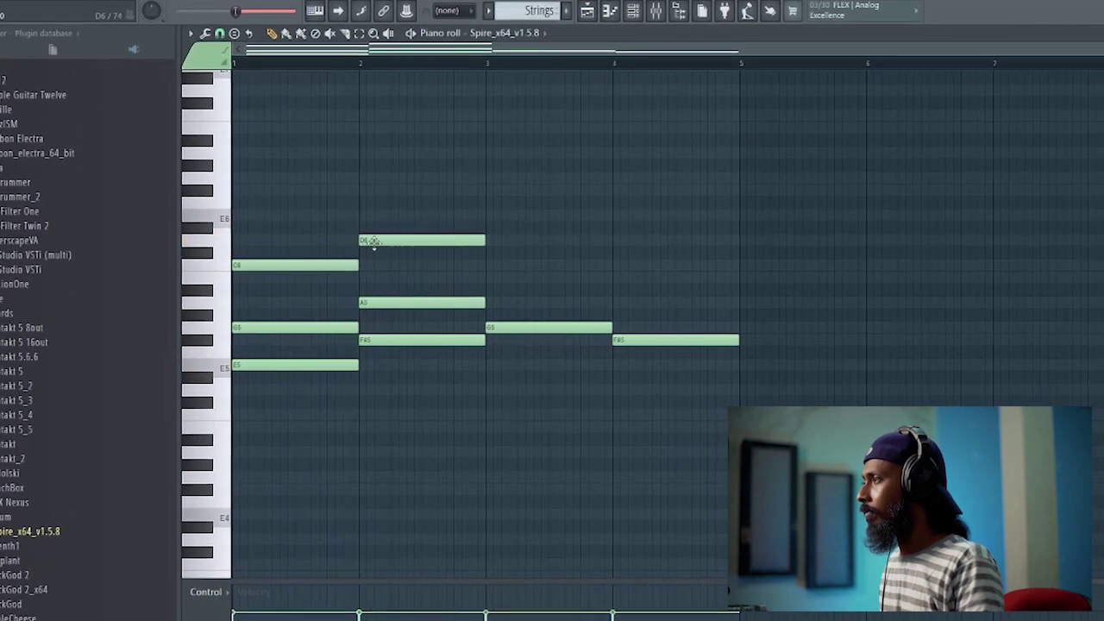
{"action": "left_click", "coordinate": [623, 10]}
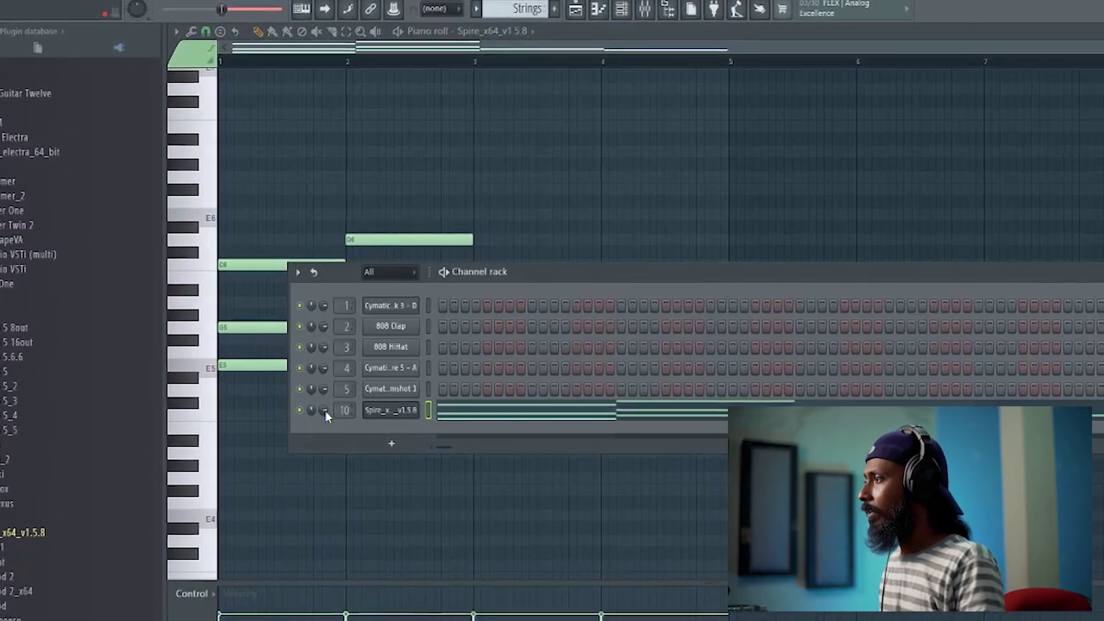
{"action": "key", "text": "F6"}
- Complete the progression by adding C6 and E6 above bar 3's G5, and B5 and D6 above bar 4's F#5
{"action": "key", "text": "space"}
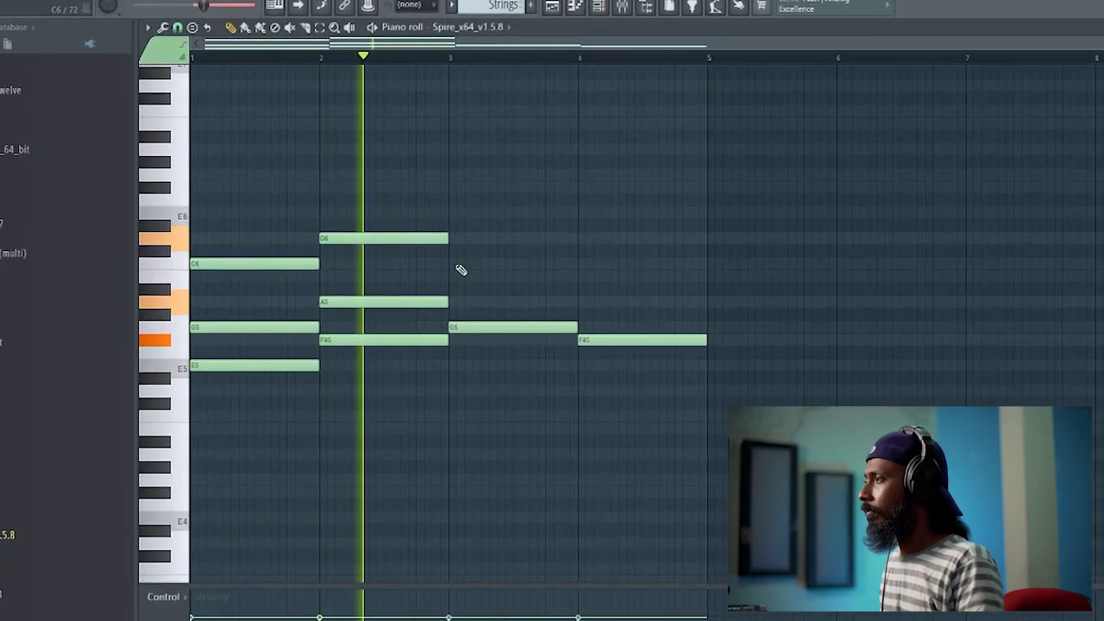
{"action": "left_click", "coordinate": [457, 263]}
{"action": "key", "text": "space"}
{"action": "left_click", "coordinate": [450, 214]}
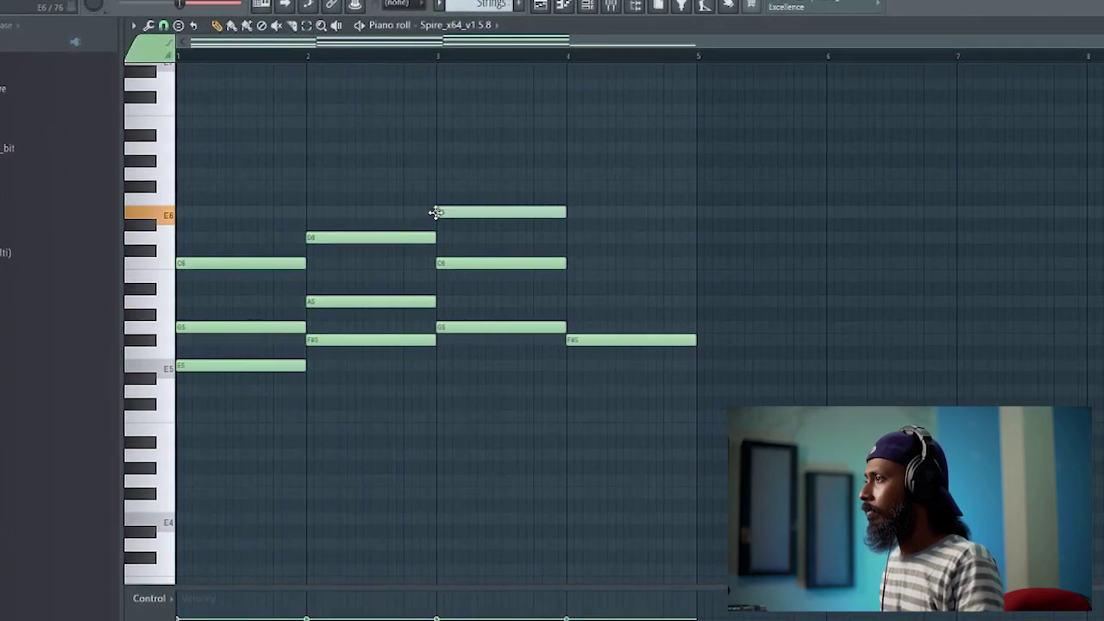
{"action": "key", "text": "space"}
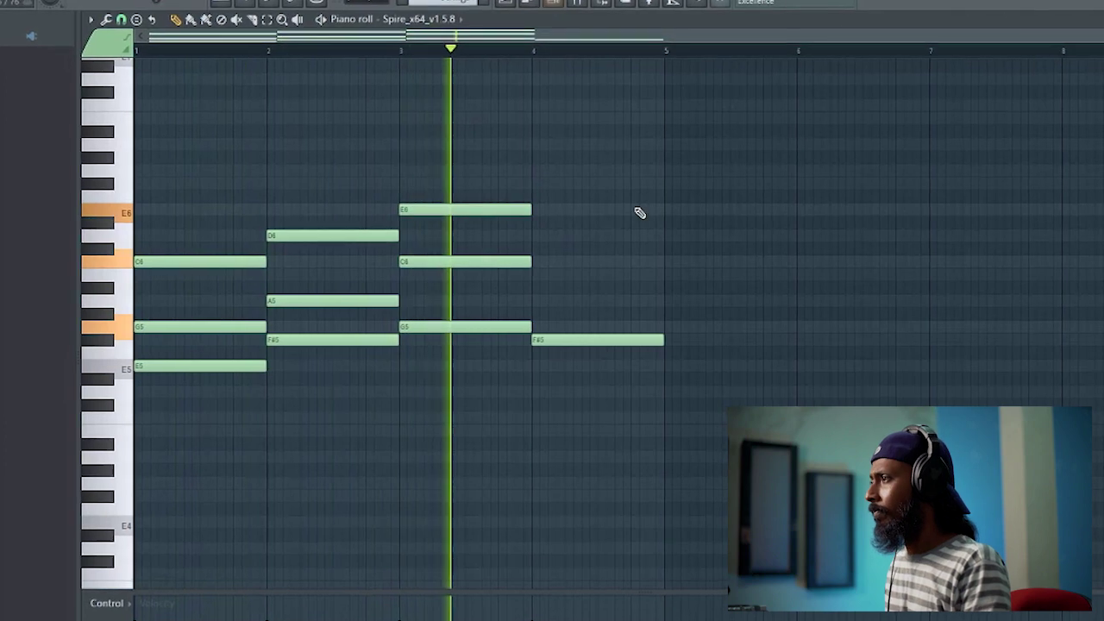
{"action": "key", "text": "space"}
{"action": "left_click", "coordinate": [535, 274]}
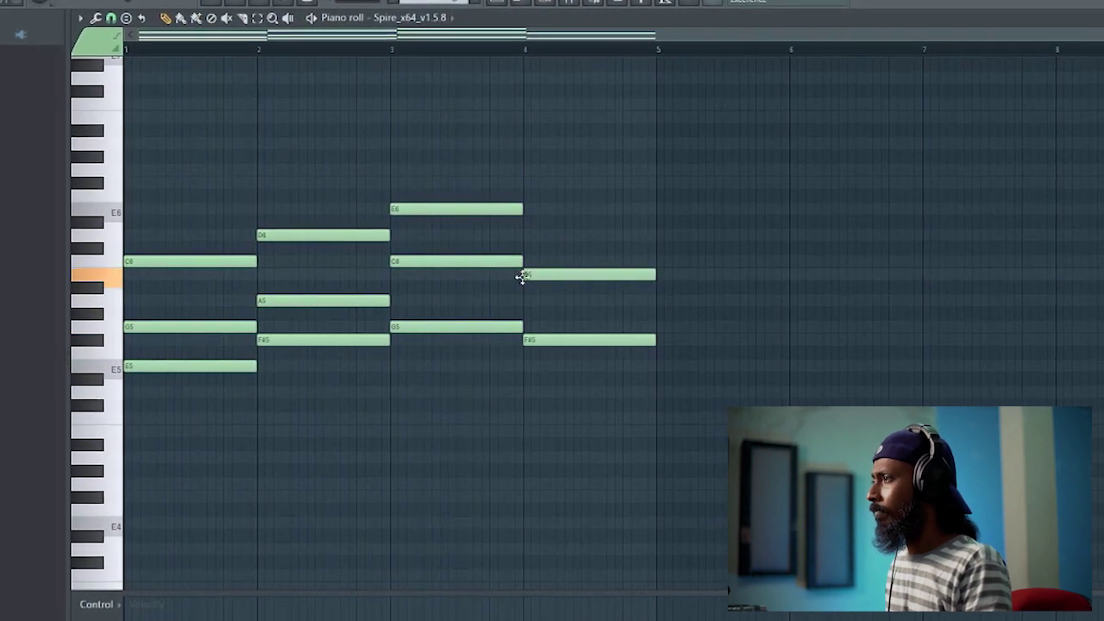
{"action": "left_click", "coordinate": [527, 235]}
{"action": "key", "text": "space"}
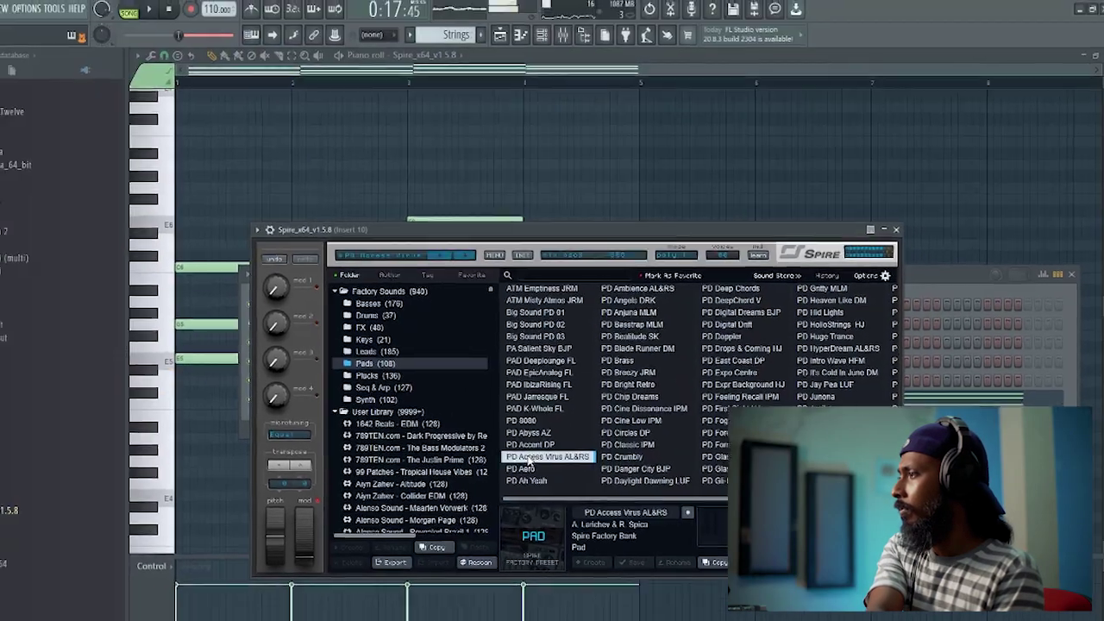
- Audition other factory pad presets in Spire, including PD Ah Yeah and PD Circles DP
{"action": "key", "text": "Down"}
{"action": "key", "text": "Down"}
{"action": "key", "text": "Down"}
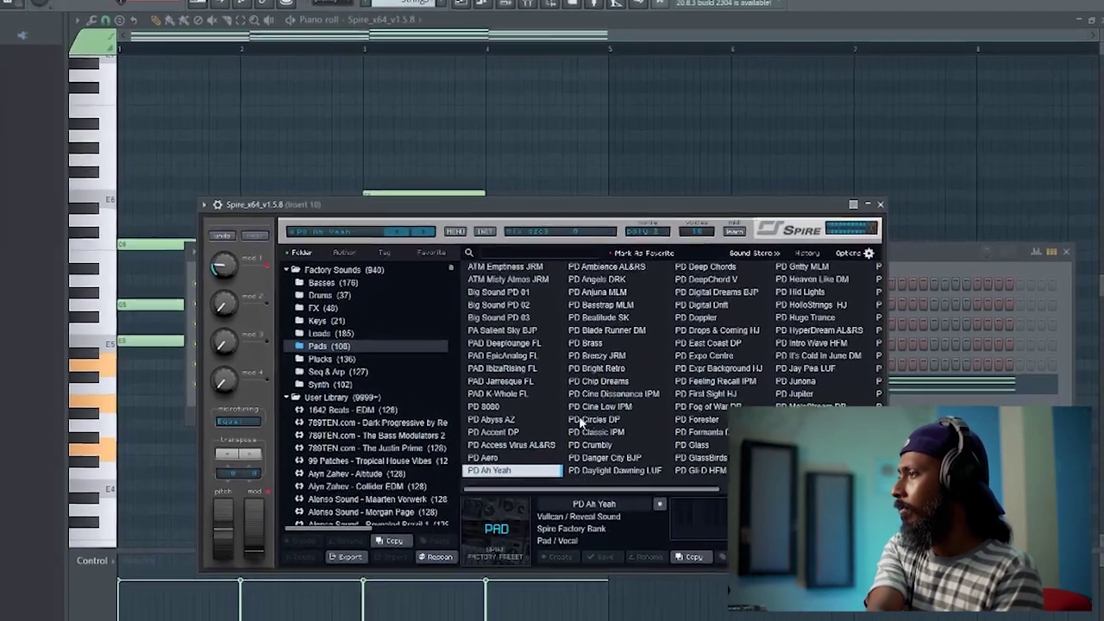
{"action": "left_click", "coordinate": [582, 421]}
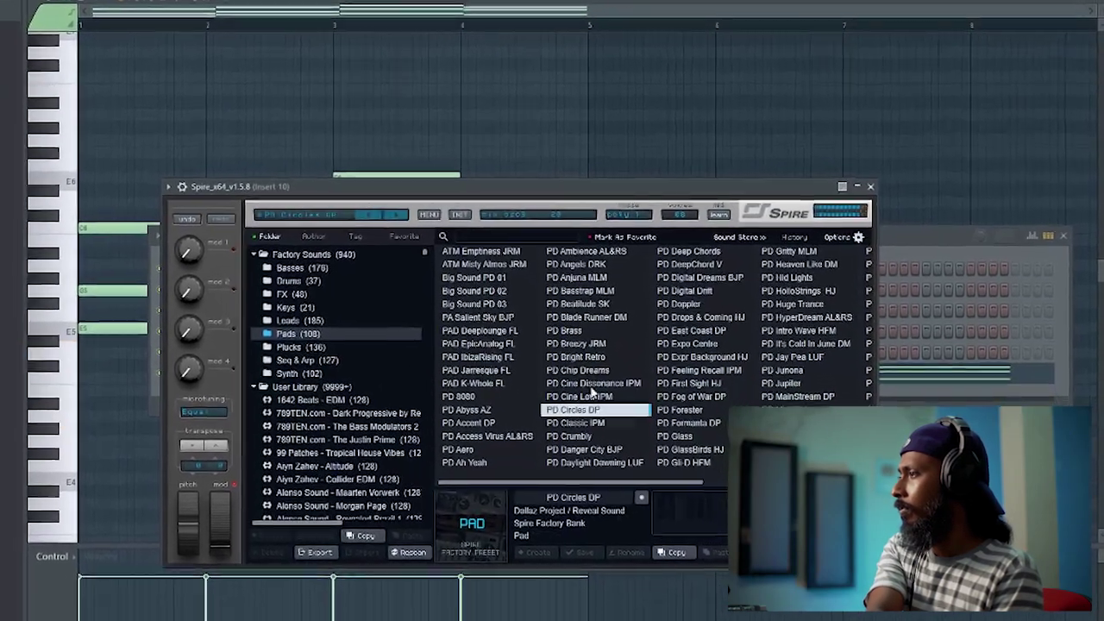
{"action": "key", "text": "Up"}
{"action": "key", "text": "Up"}
{"action": "left_click", "coordinate": [556, 334]}
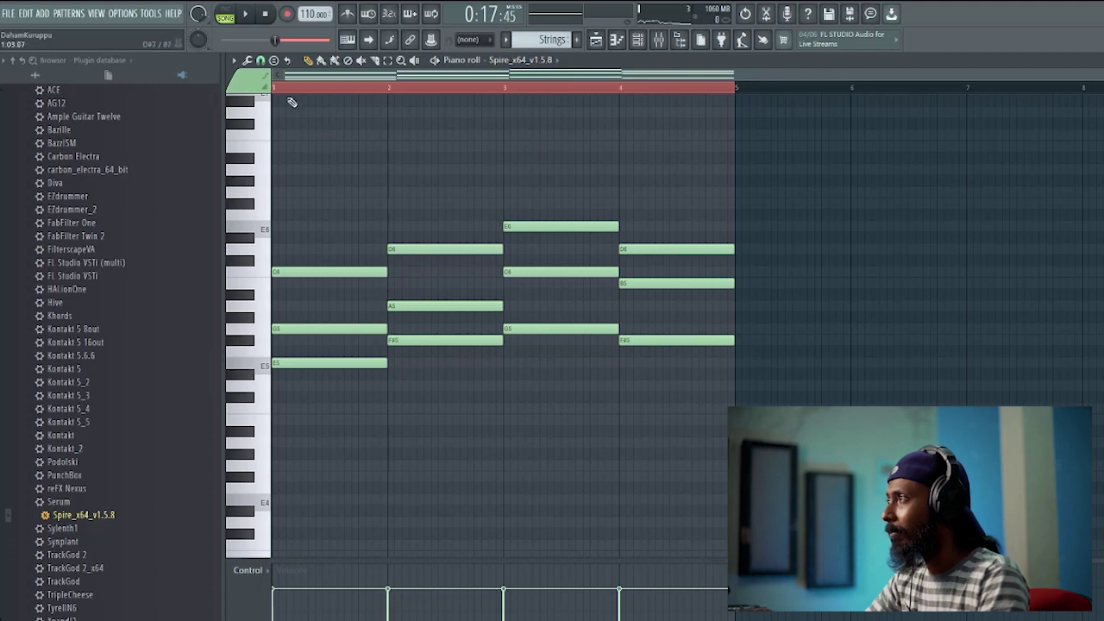
- Play the chord progression and set the piano roll's time selection to bars 1 to 4
{"action": "mouse_move", "coordinate": [733, 88]}
{"action": "left_mouse_down"}
{"action": "mouse_move", "coordinate": [592, 90]}
{"action": "mouse_move", "coordinate": [624, 89]}
{"action": "mouse_move", "coordinate": [317, 147]}
{"action": "left_mouse_up"}
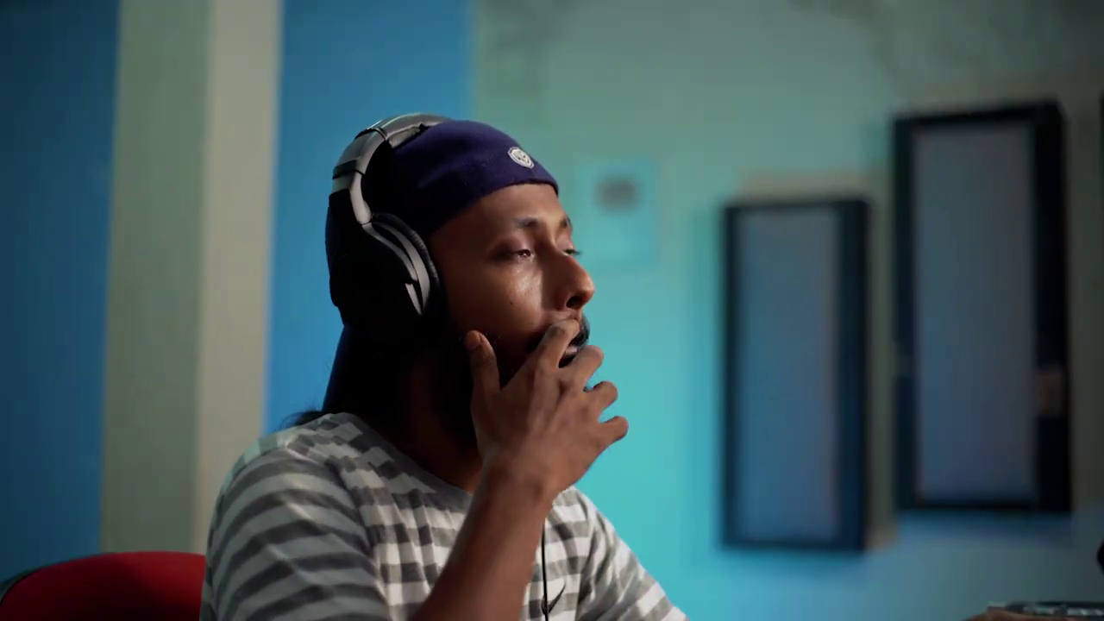
{"action": "key", "text": "space"}
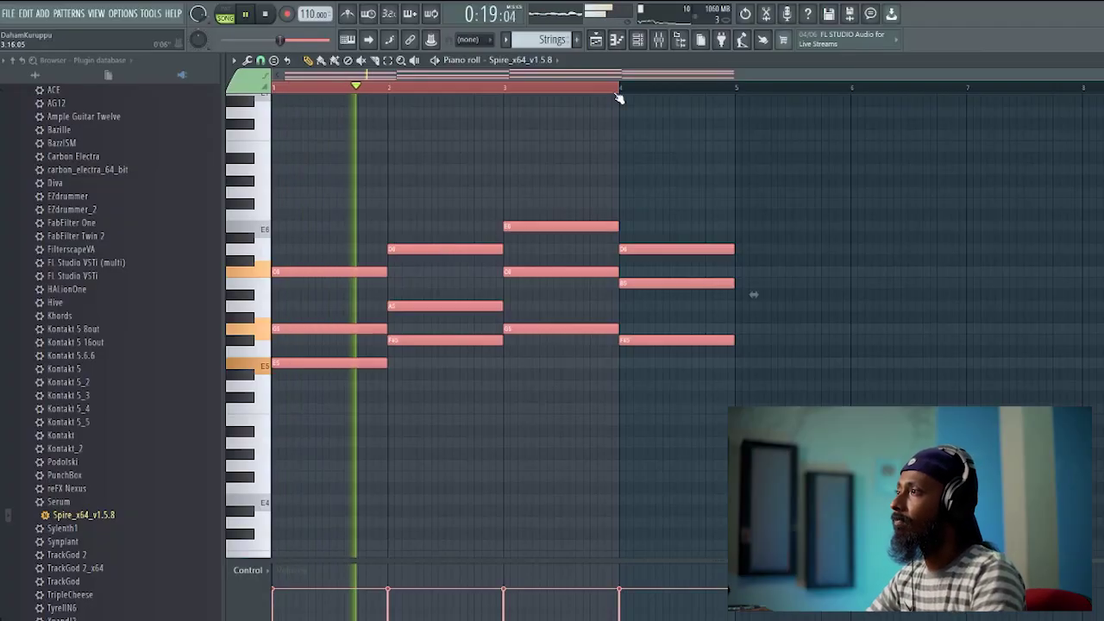
{"action": "left_click_drag", "start_coordinate": [618, 89], "coordinate": [738, 99]}
{"action": "key", "text": "ctrl+d"}
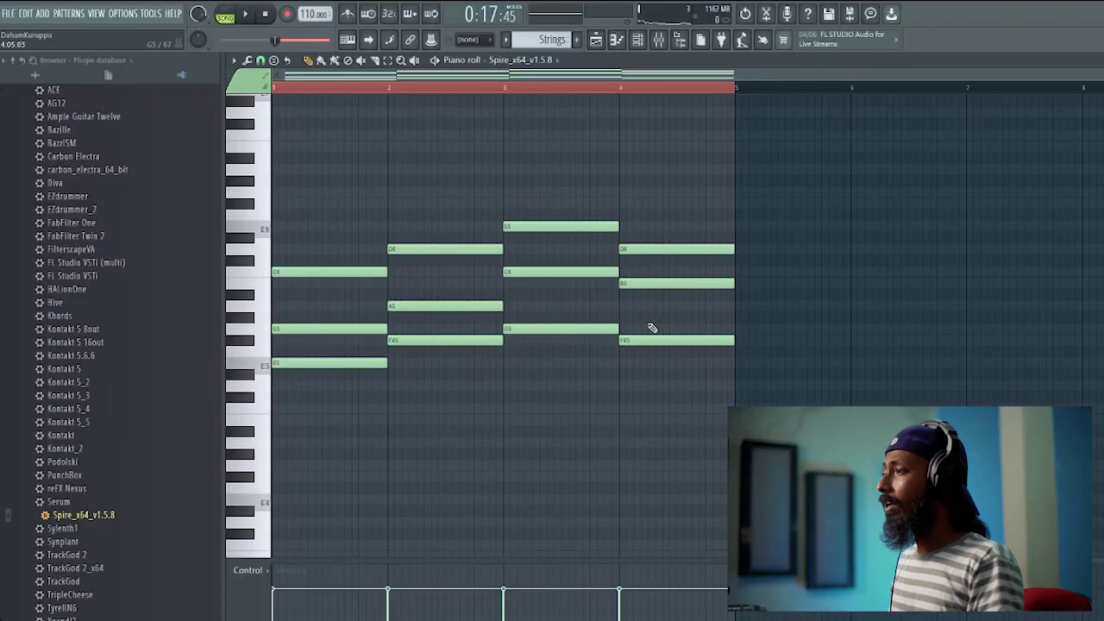
- Copy the four-bar chord progression to bars 5 to 8 and extend the time selection over all eight bars
{"action": "left_click_drag", "start_coordinate": [733, 400], "coordinate": [271, 119]}
{"action": "left_click_drag", "start_coordinate": [287, 270], "coordinate": [751, 314]}
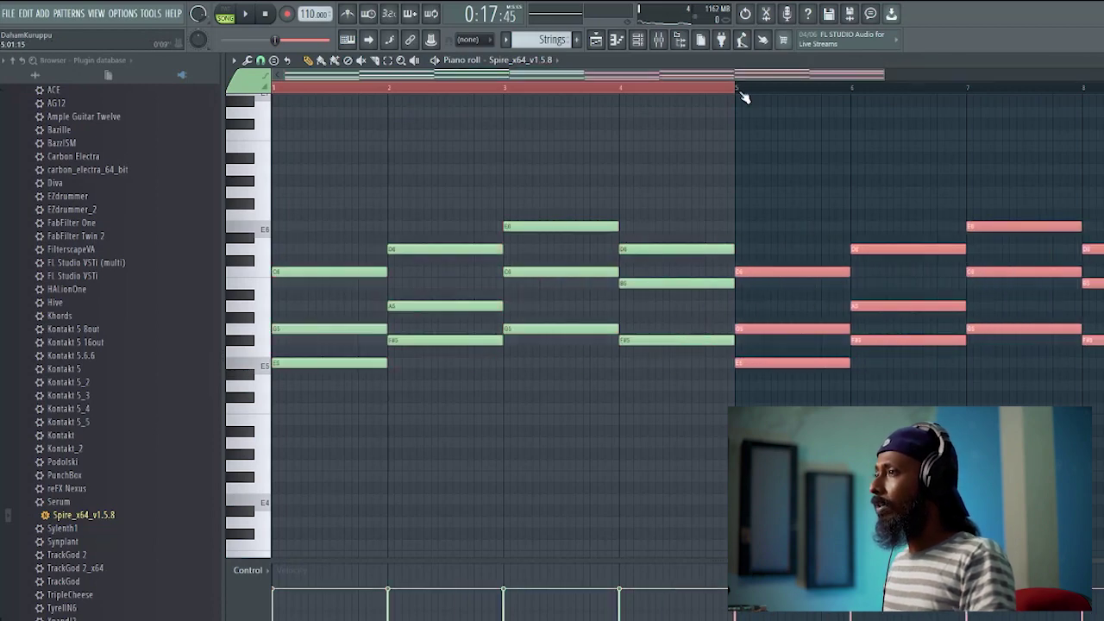
{"action": "scroll", "coordinate": [744, 97], "scroll_direction": "down", "scroll_amount": 2}
{"action": "left_click_drag", "start_coordinate": [586, 89], "coordinate": [895, 103]}
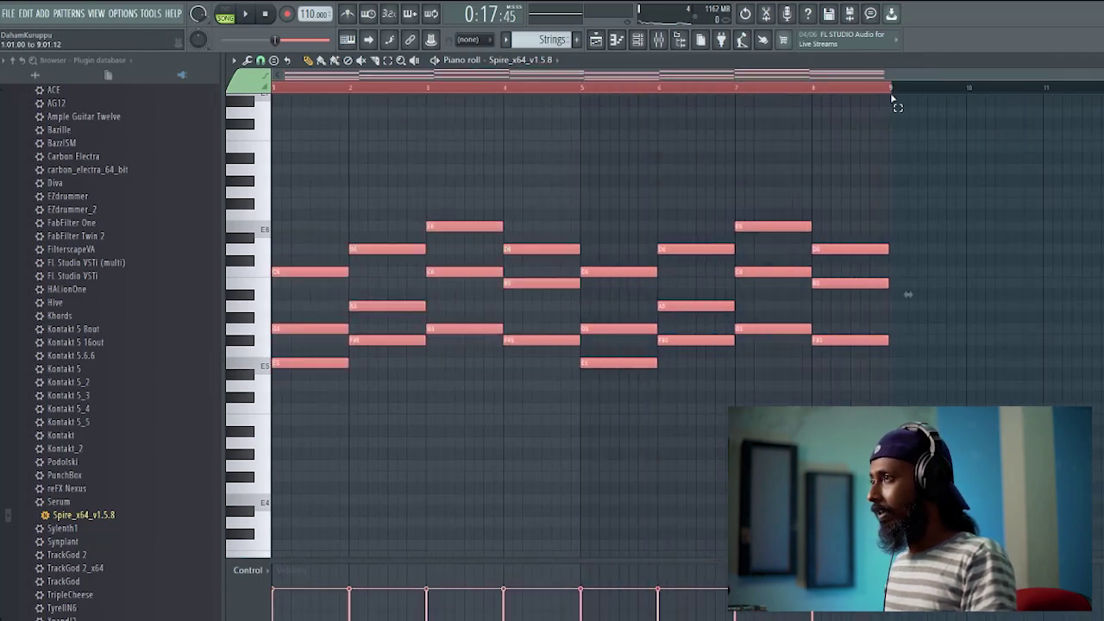
- Raise the lowest note of the bar 8 chord by one octave, from F#5 to F#6
{"action": "left_click_drag", "start_coordinate": [910, 398], "coordinate": [836, 339]}
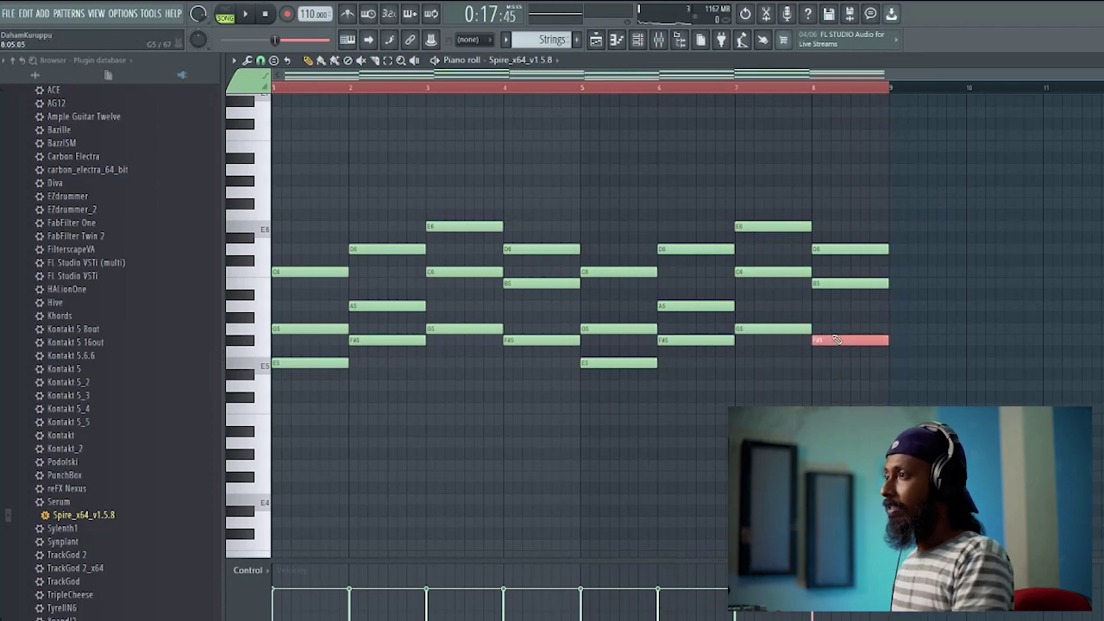
{"action": "key", "text": "ctrl+Up"}
{"action": "key", "text": "ctrl+Down"}
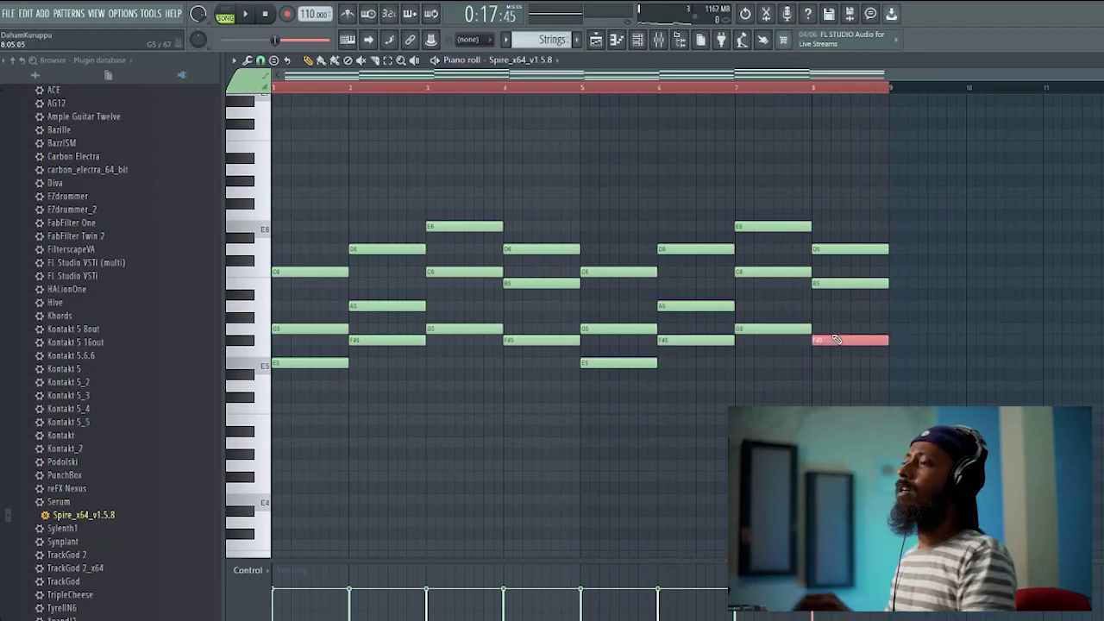
{"action": "key", "text": "ctrl+Up"}
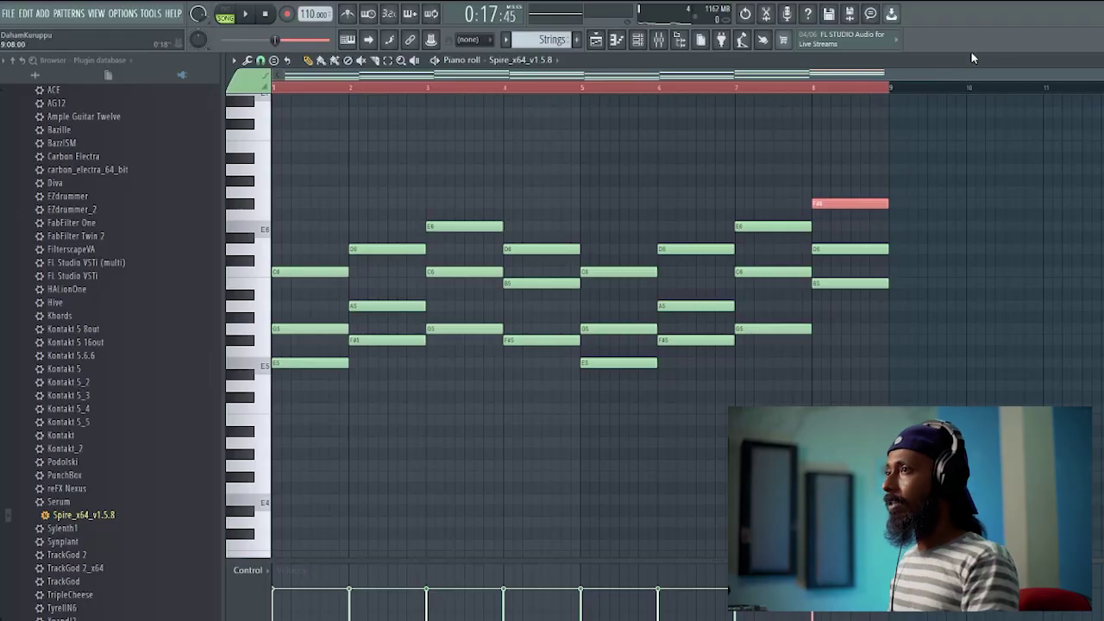
- Return to the playlist and extend the Strings clip on Track 2 to the end of bar 16
{"action": "key", "text": "Escape"}
{"action": "key", "text": "Escape"}
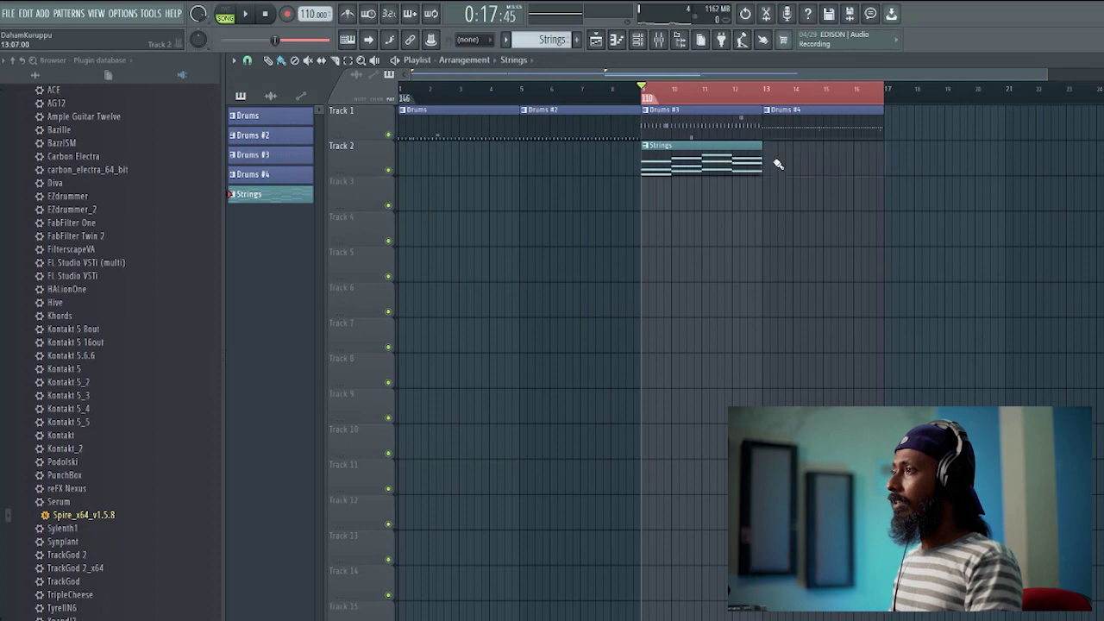
{"action": "left_click_drag", "start_coordinate": [764, 153], "coordinate": [888, 146]}
- Move the Drums #4 clip to bar 17 and place a second Drums #3 clip at bar 13 on Track 1
{"action": "left_click_drag", "start_coordinate": [815, 121], "coordinate": [950, 120]}
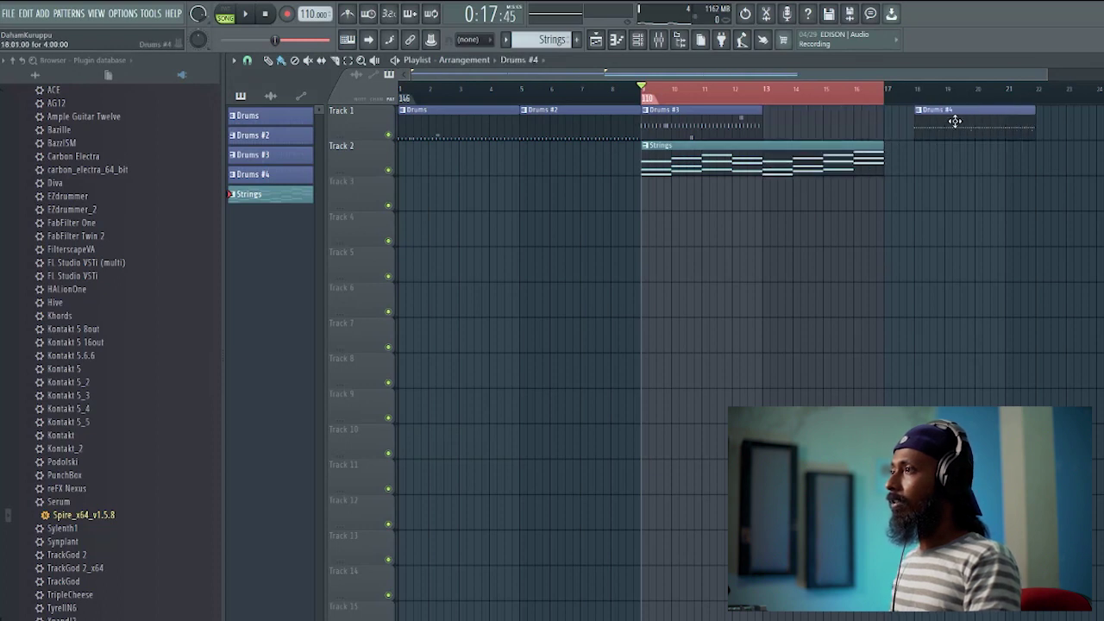
{"action": "left_click", "coordinate": [926, 125]}
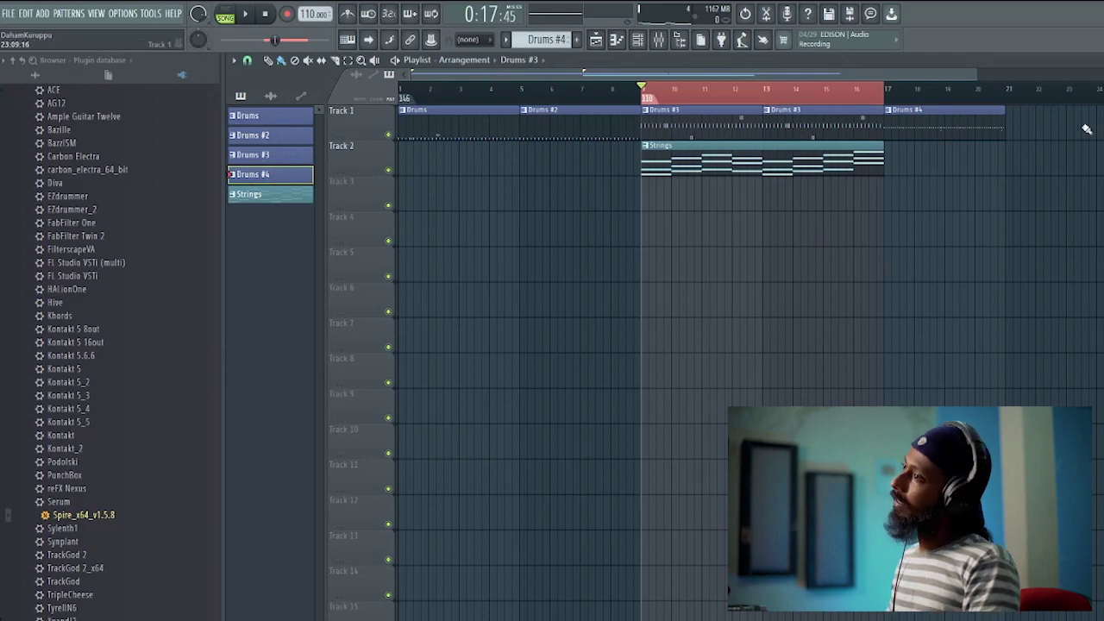
- Play bars 9 to 16 of the arrangement, then reopen the Strings clip's notes in the piano roll
{"action": "key", "text": "space"}
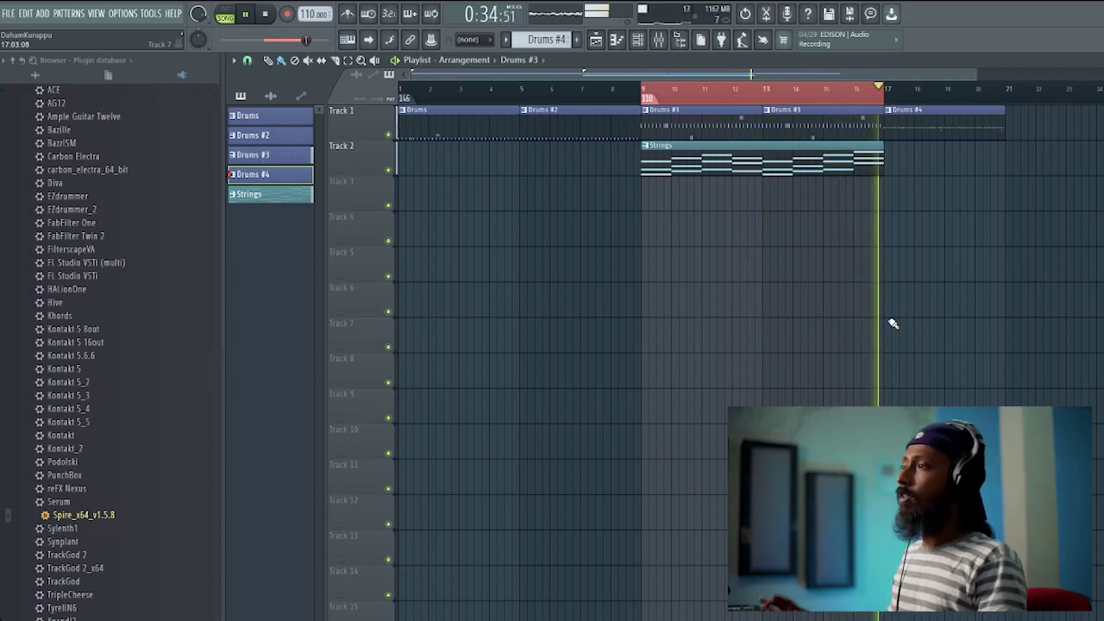
{"action": "key", "text": "space"}
{"action": "double_click", "coordinate": [682, 172]}
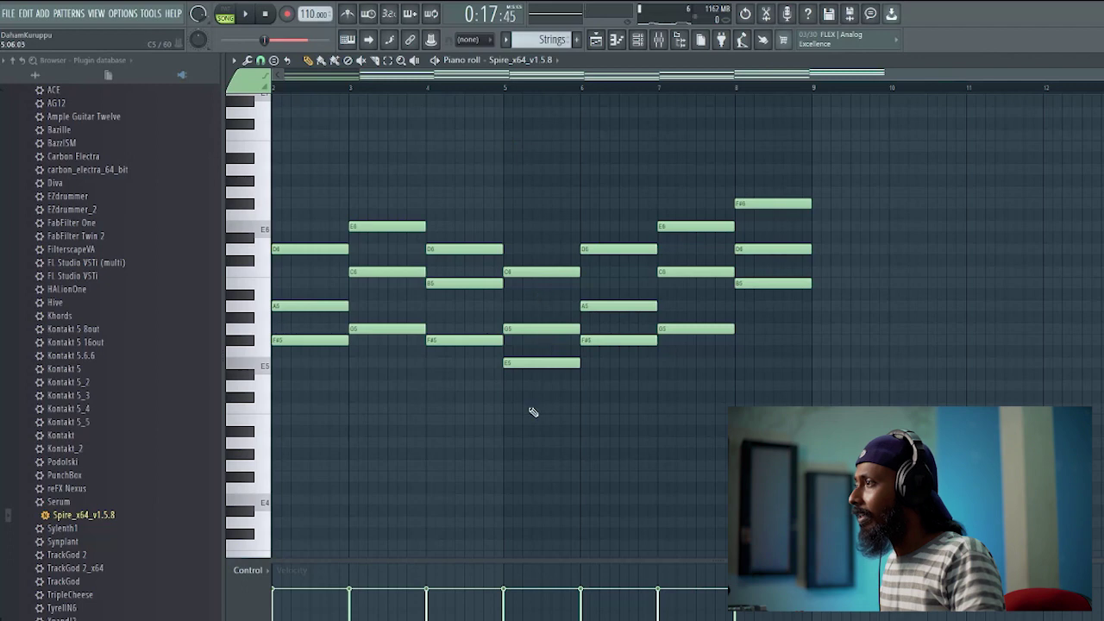
{"action": "left_click_drag", "start_coordinate": [496, 79], "coordinate": [217, 167]}
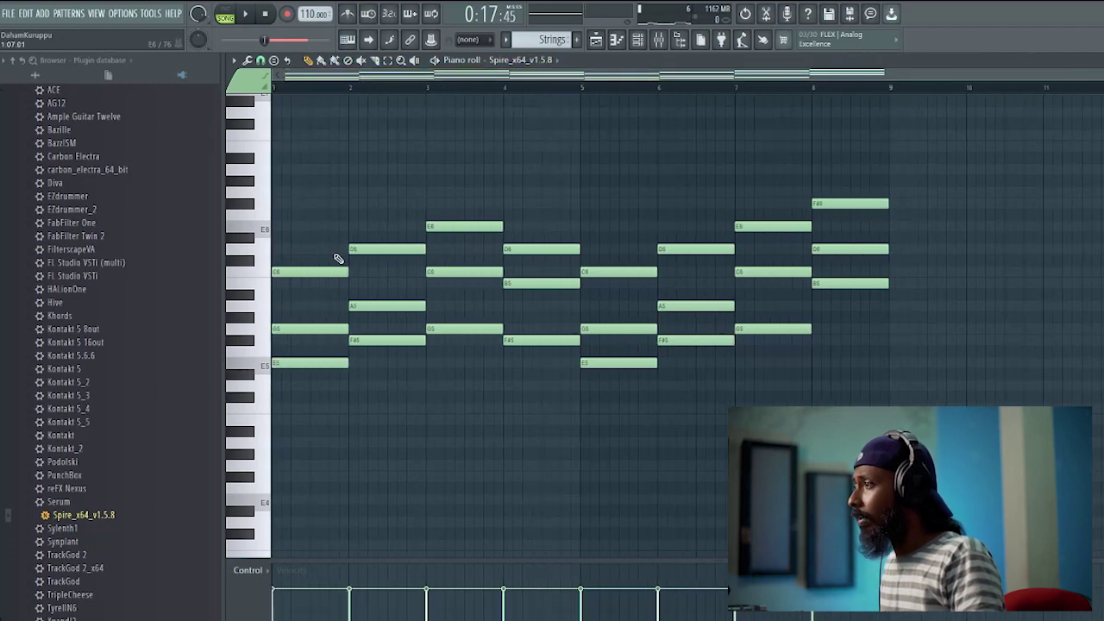